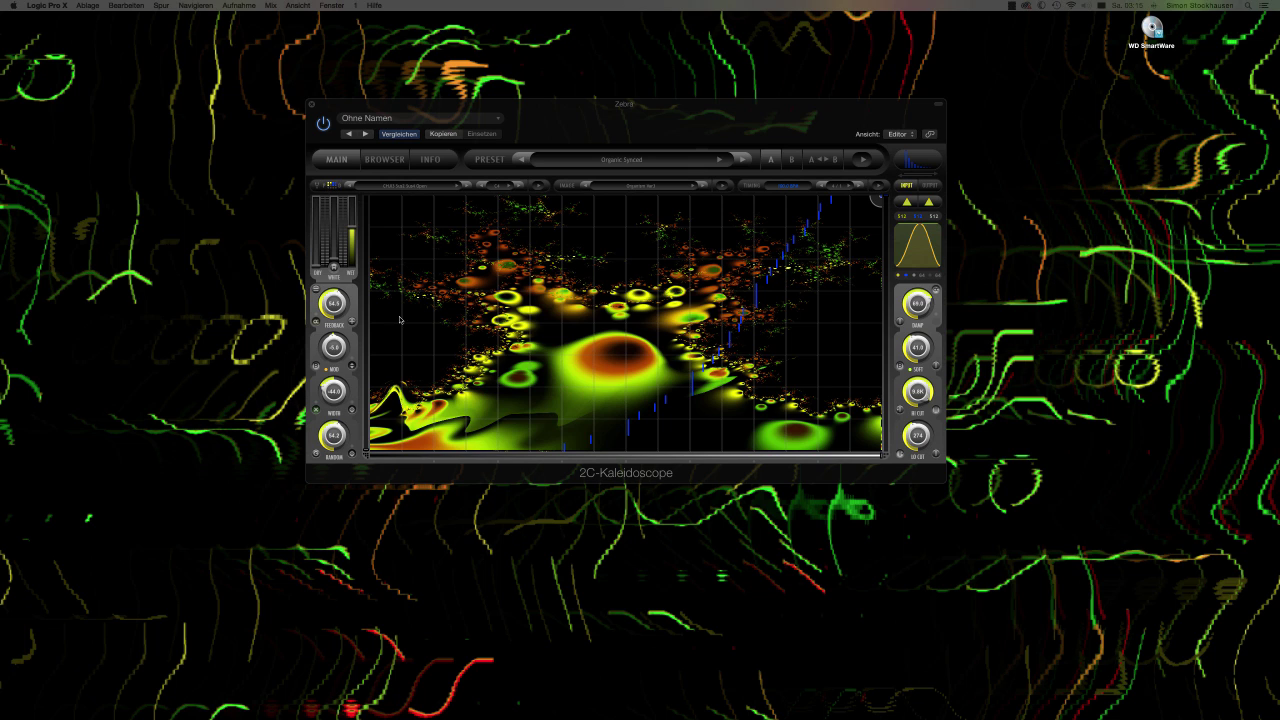
Raise the Dry level to audition the unprocessed input, and bring it back down to minimum.
mouse_move(334, 252)
drag(317, 268, 351, 289)
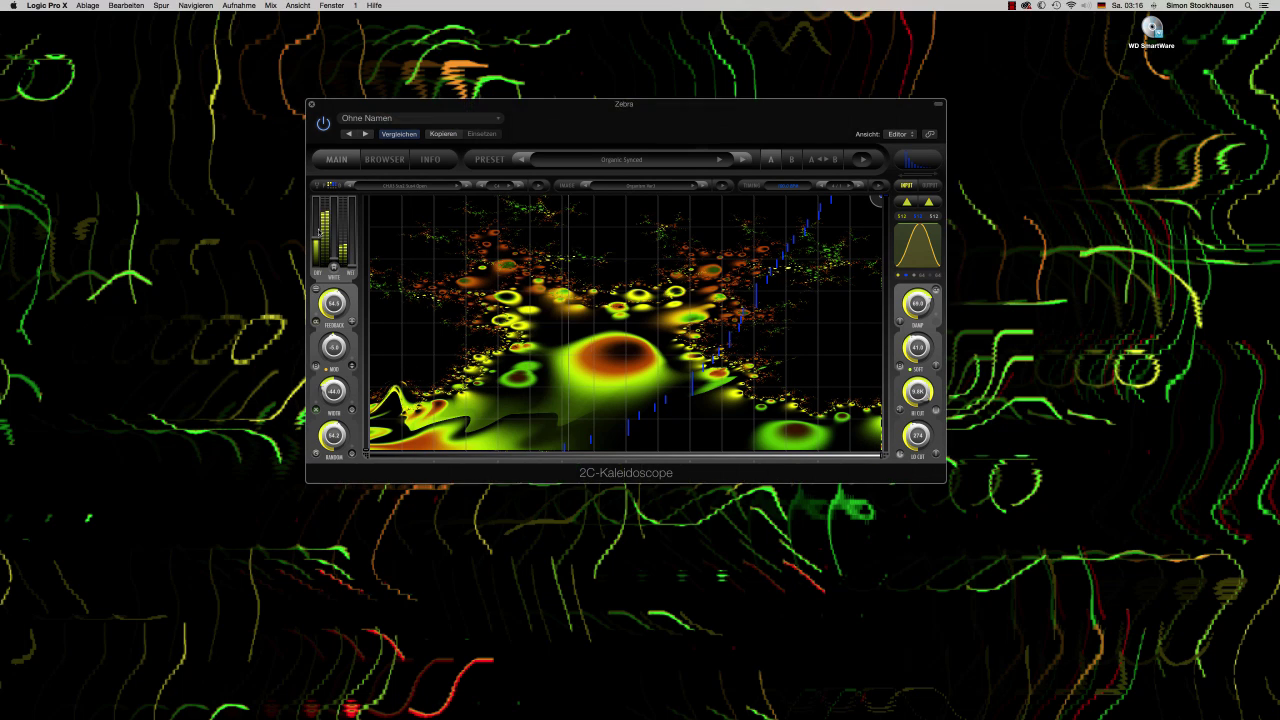
drag(318, 240, 352, 236)
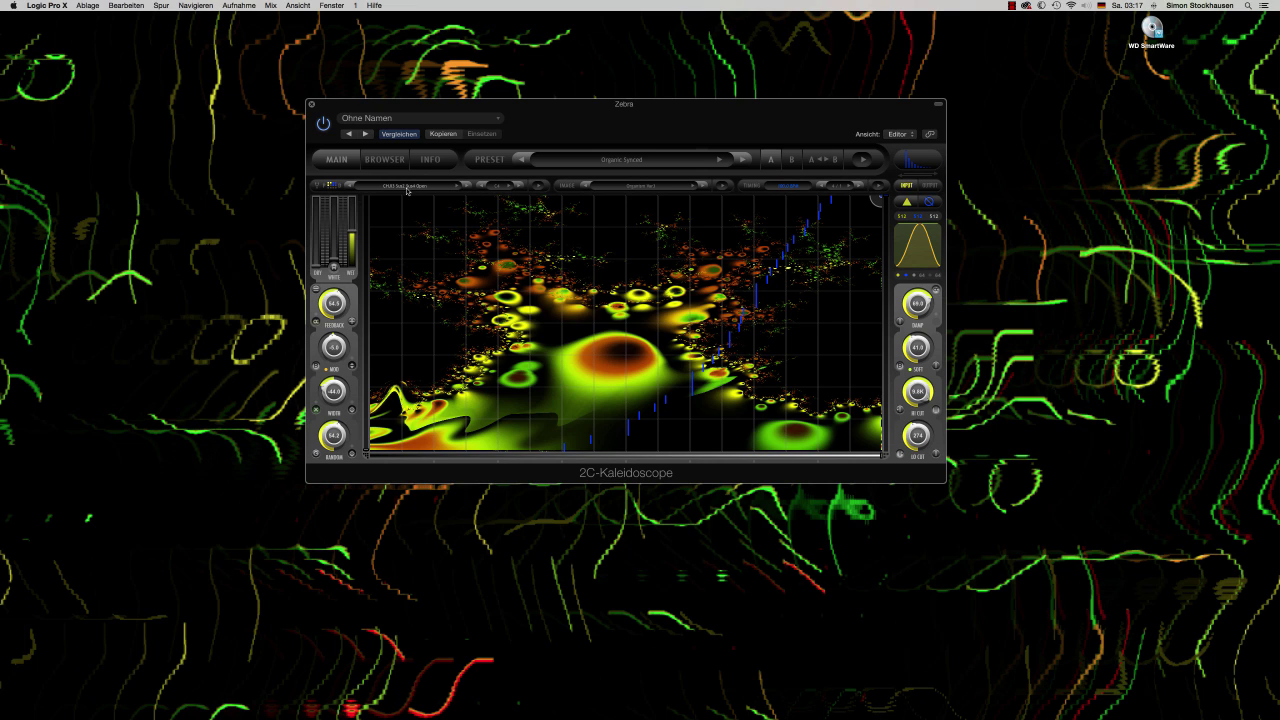
Examine the tuning files in the Tuning Browser and the available tuning mode, sorting and lock options.
click(456, 187)
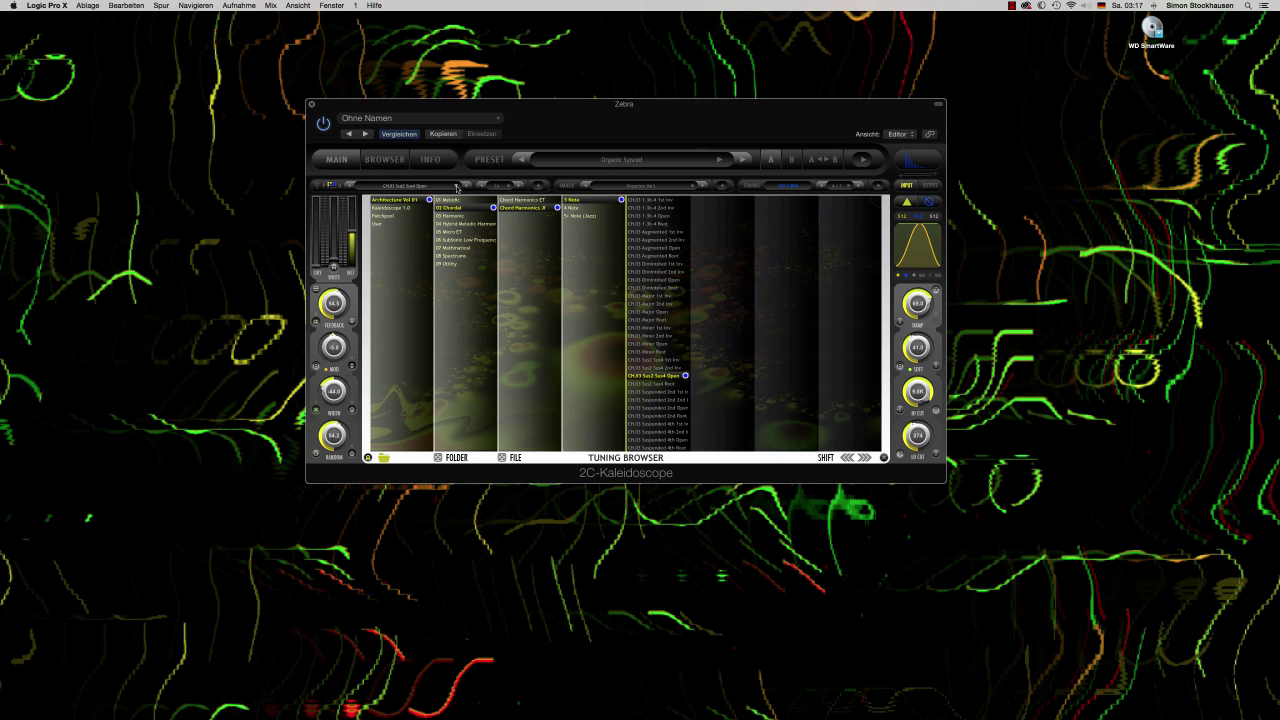
click(884, 458)
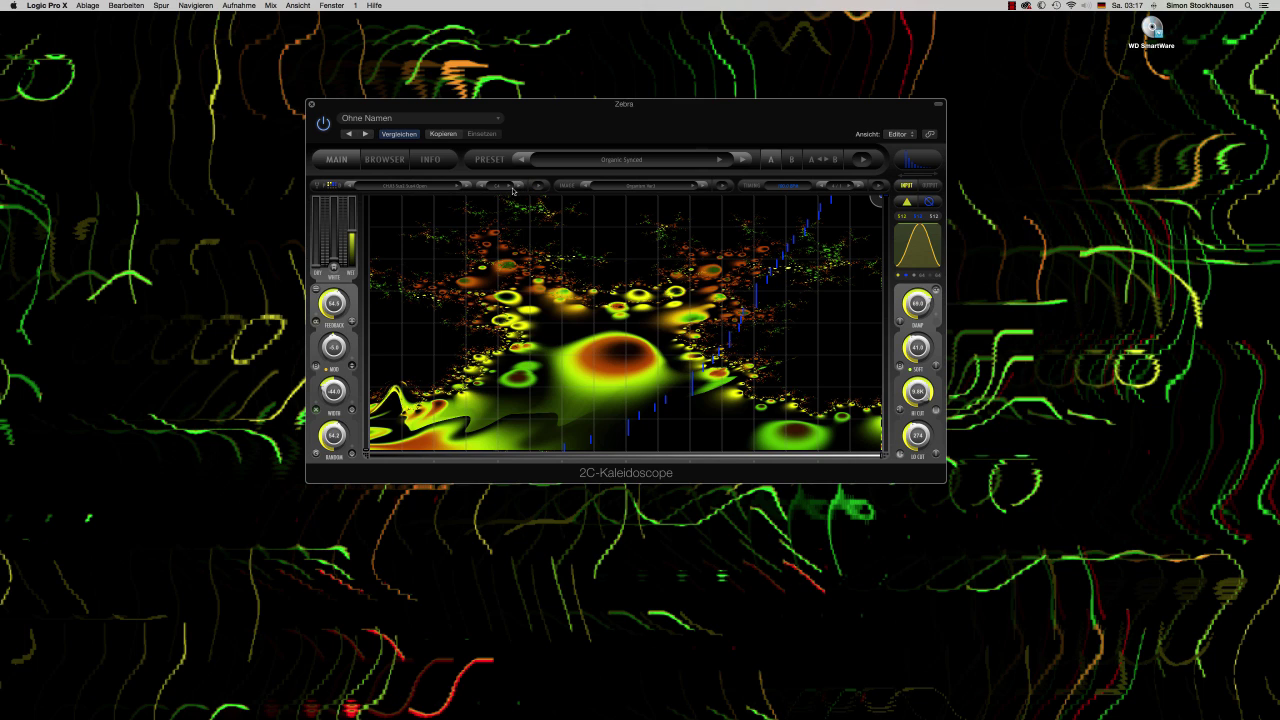
click(538, 187)
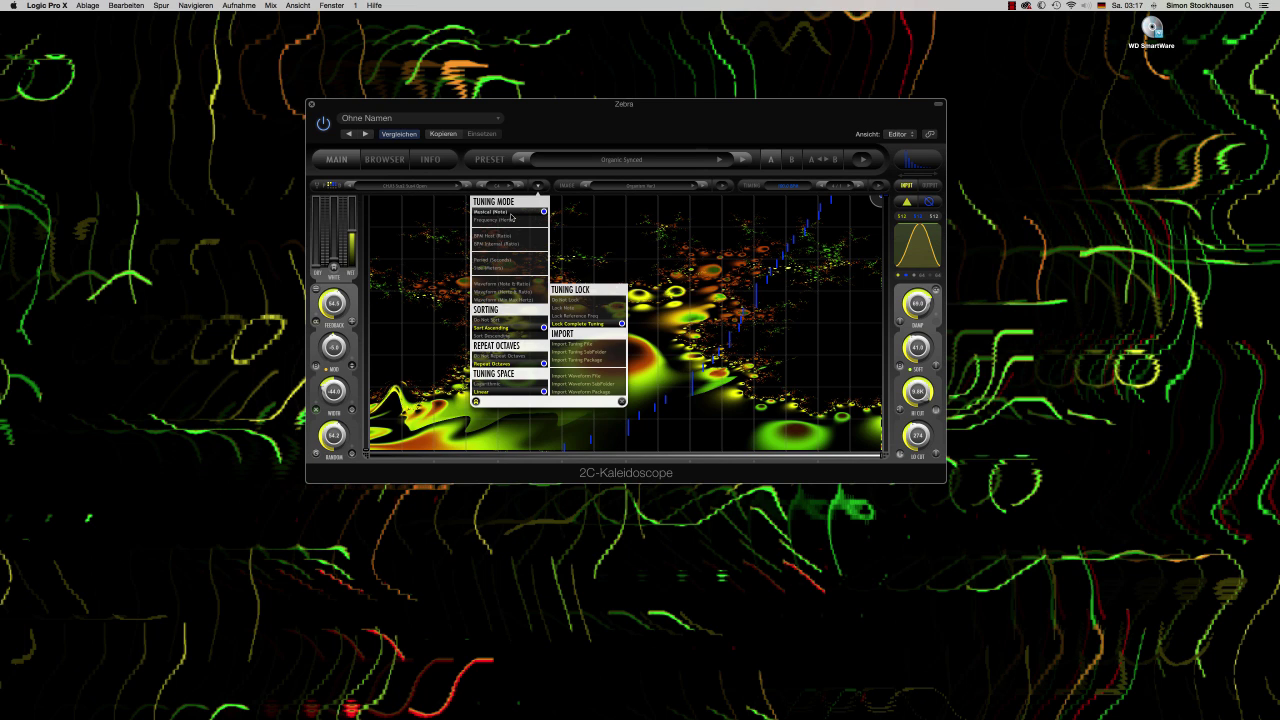
click(621, 402)
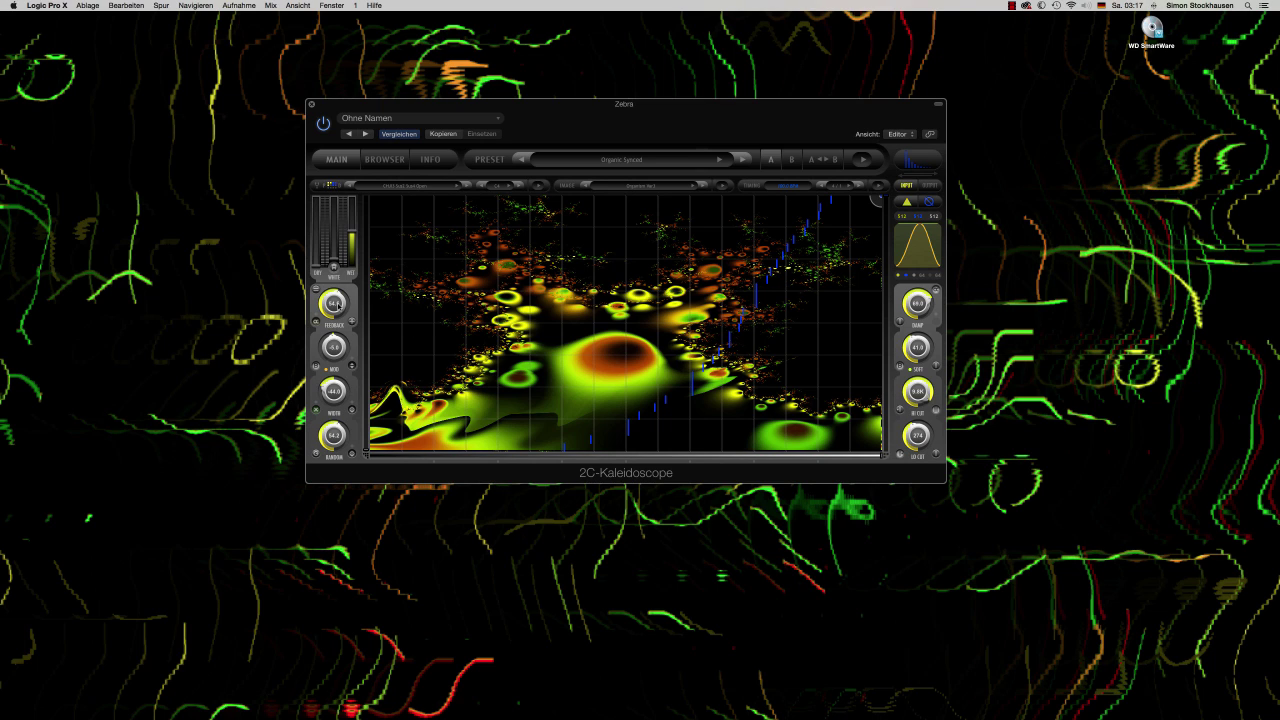
Lower Feedback to 29% and further to 15%, and raise the Mix level to hear more of the effect.
mouse_move(339, 311)
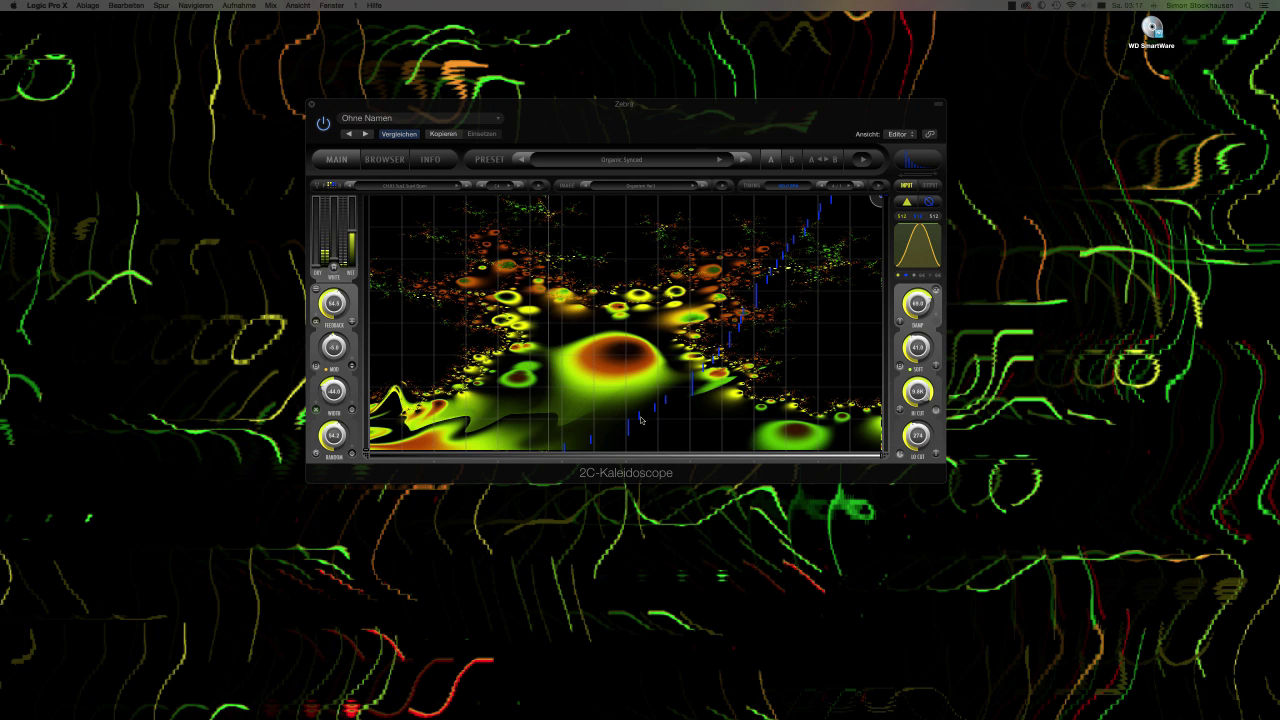
drag(335, 305, 340, 341)
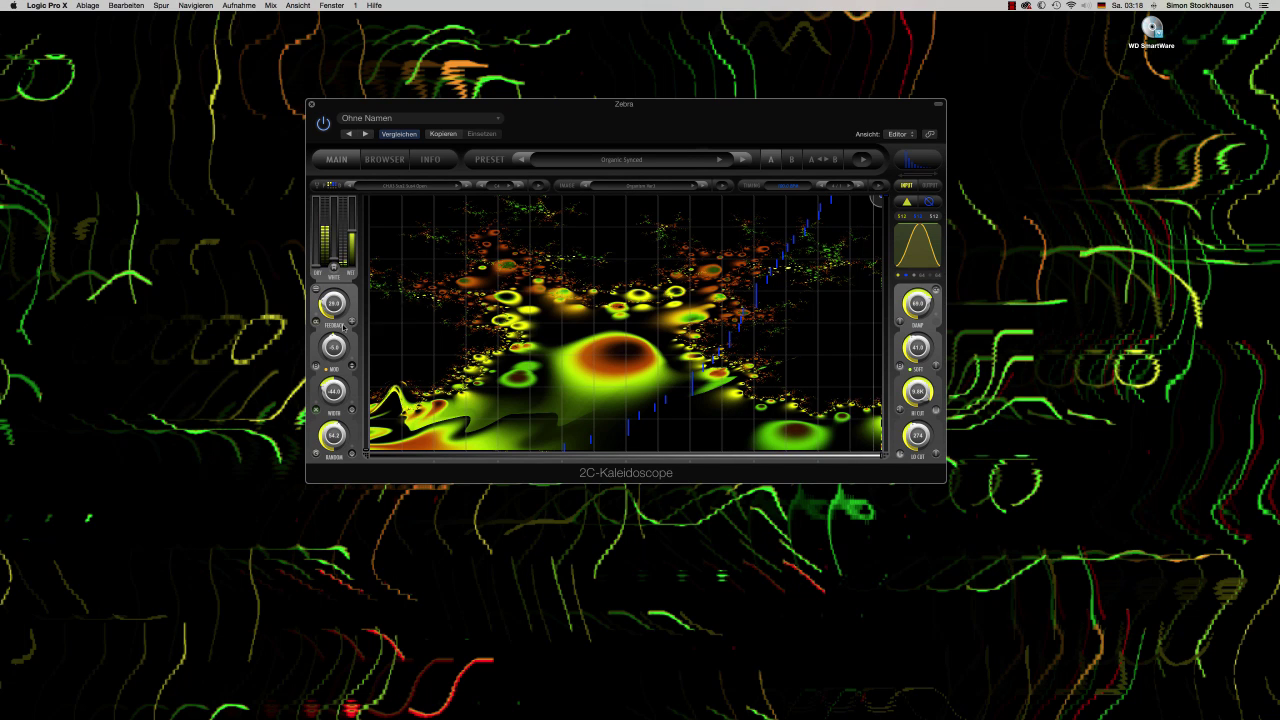
mouse_move(333, 311)
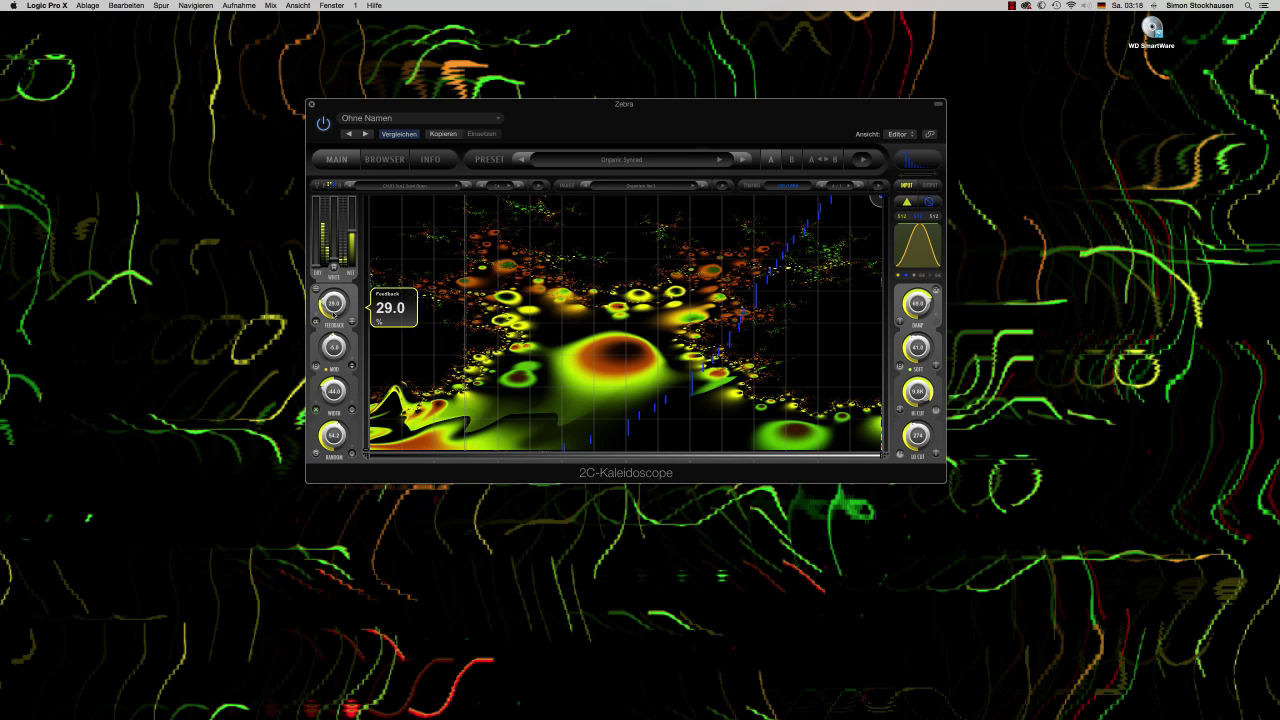
drag(334, 313, 333, 323)
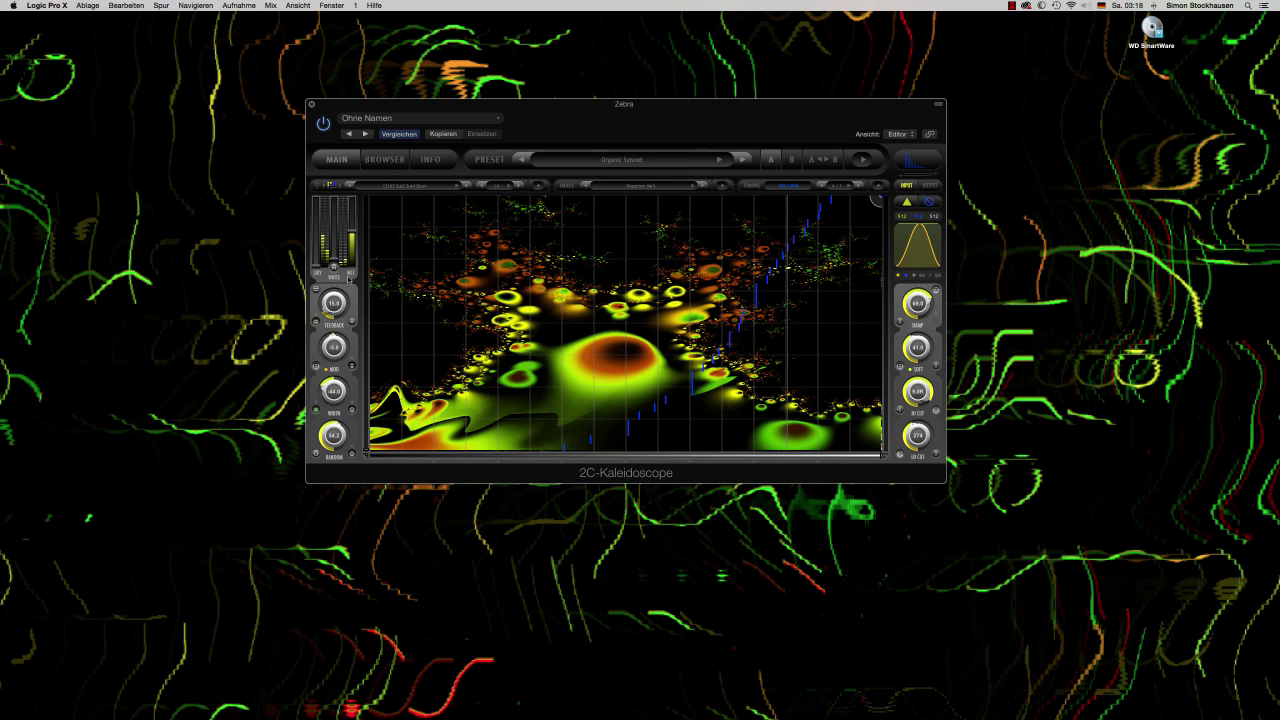
drag(355, 237, 355, 215)
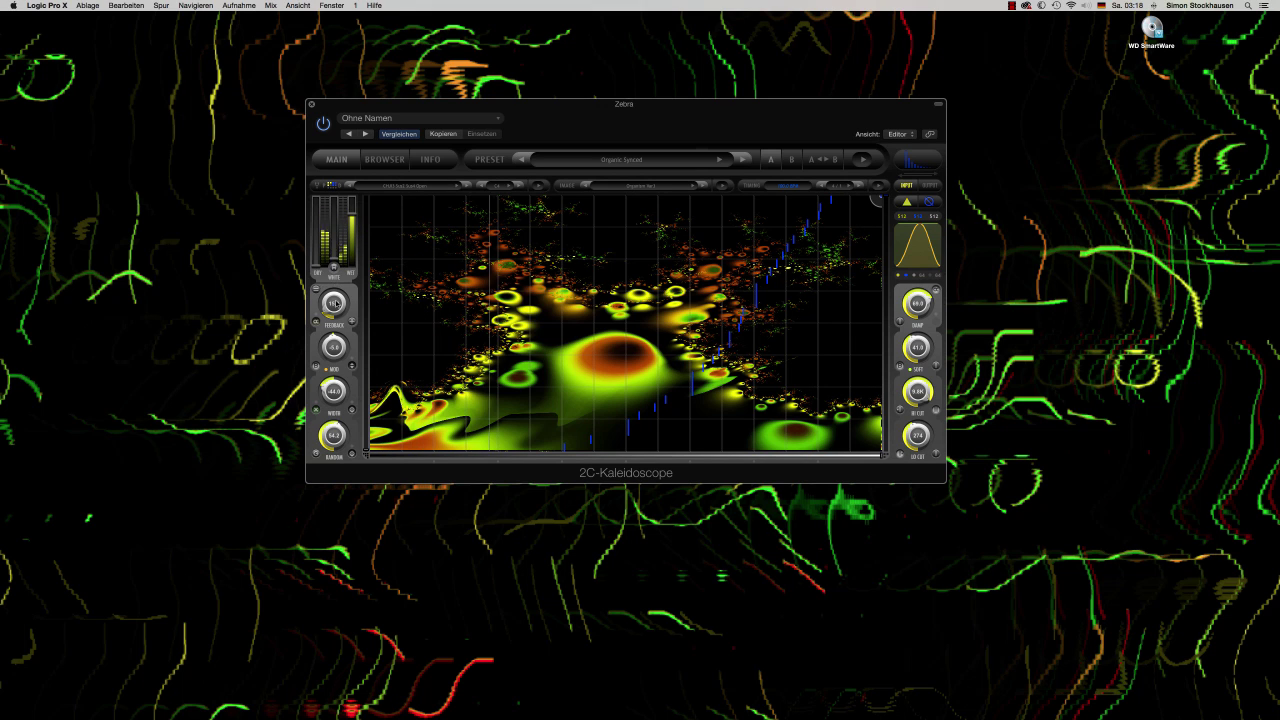
Raise Feedback up to 91% and bring it back to a medium amount.
drag(338, 305, 343, 254)
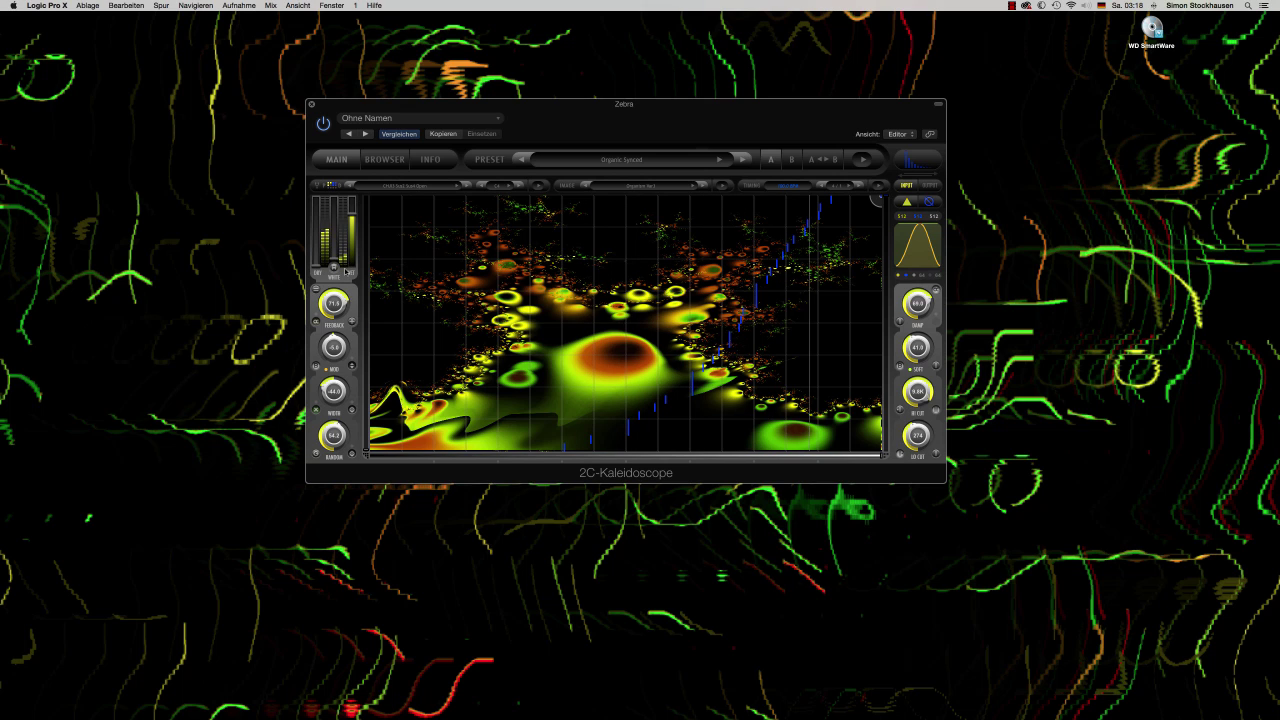
drag(344, 307, 338, 278)
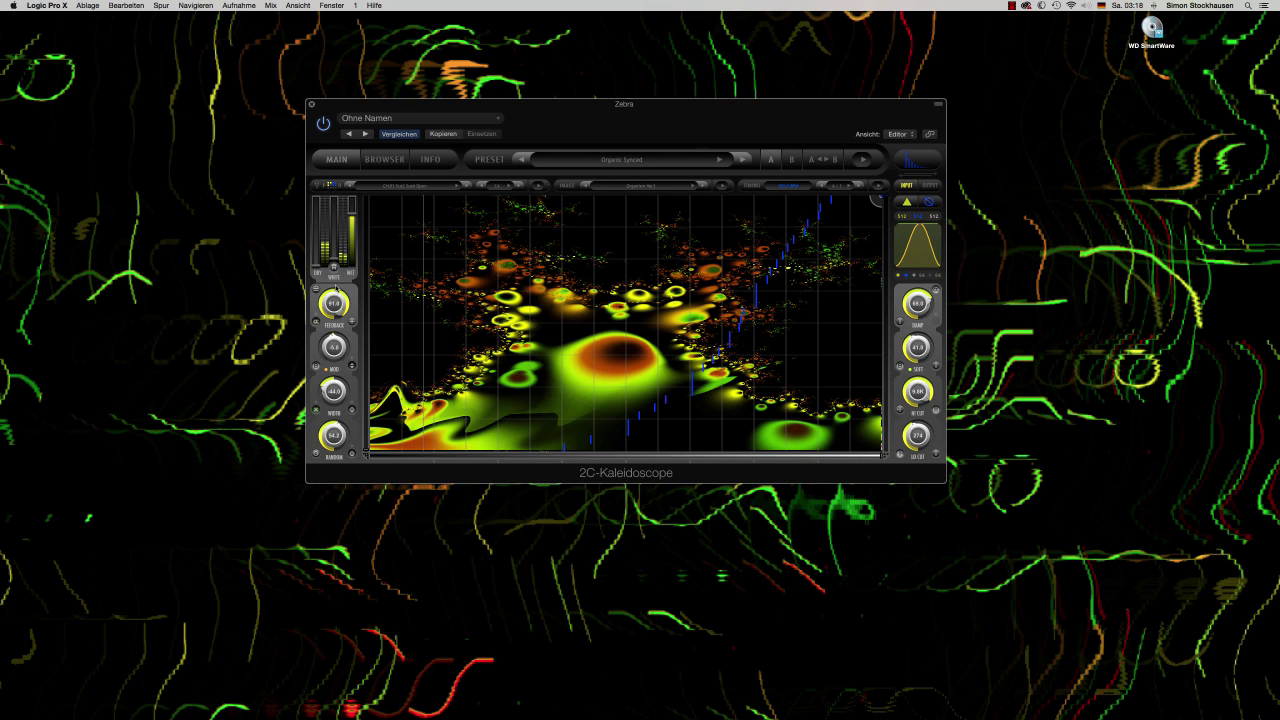
drag(333, 313, 332, 346)
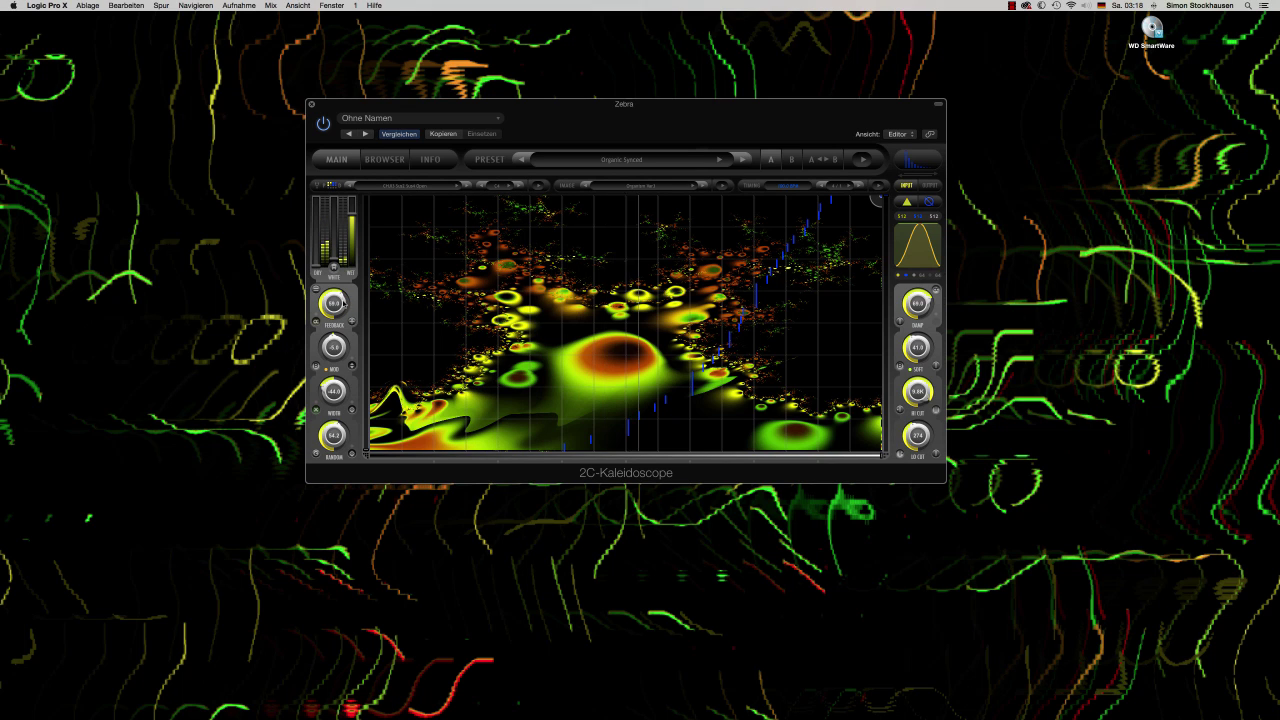
scroll(343, 302, down, 1)
mouse_move(334, 315)
Try out the White Noise source by raising its level, and lower it back to minimum.
drag(335, 257, 336, 245)
mouse_move(336, 255)
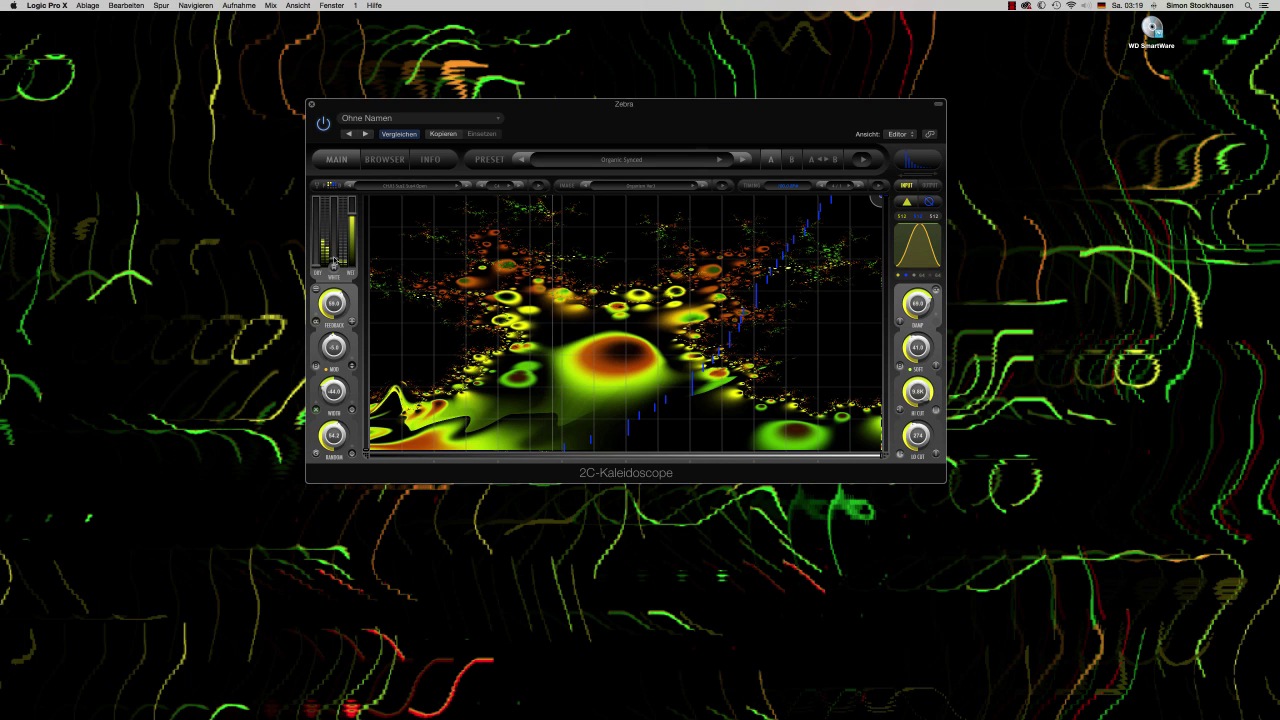
scroll(335, 252, up, 10)
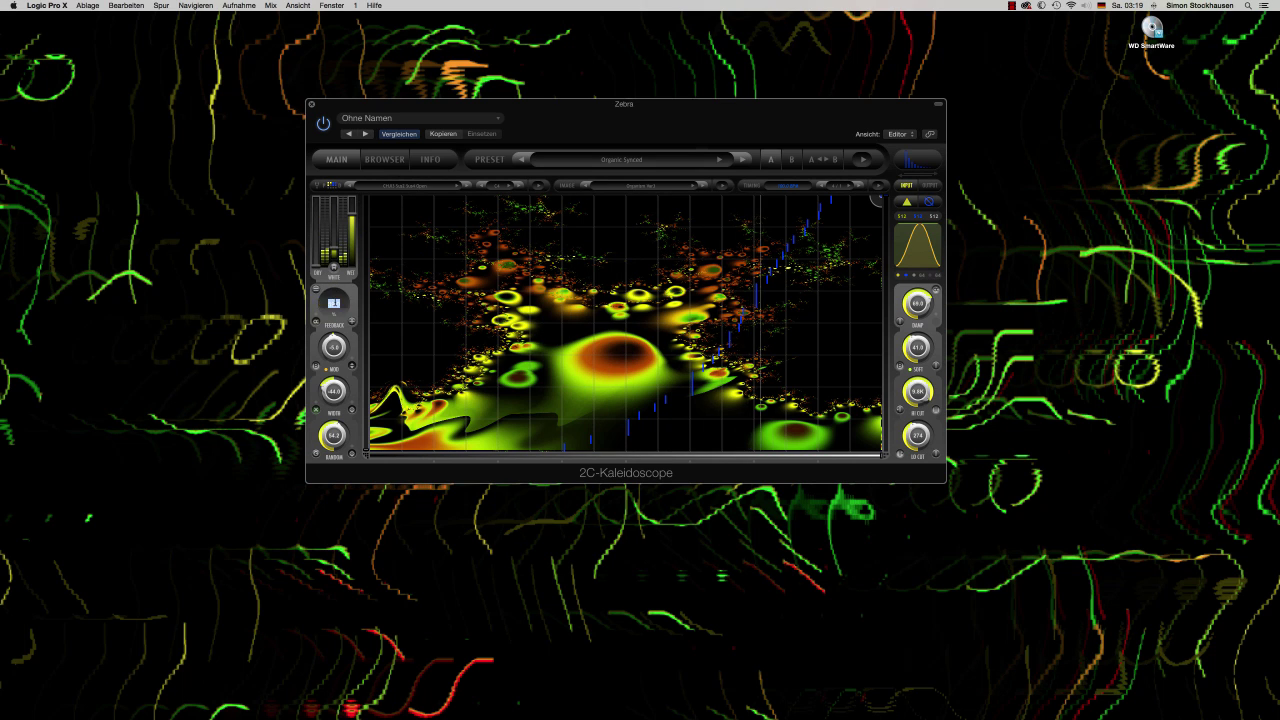
double_click(334, 303)
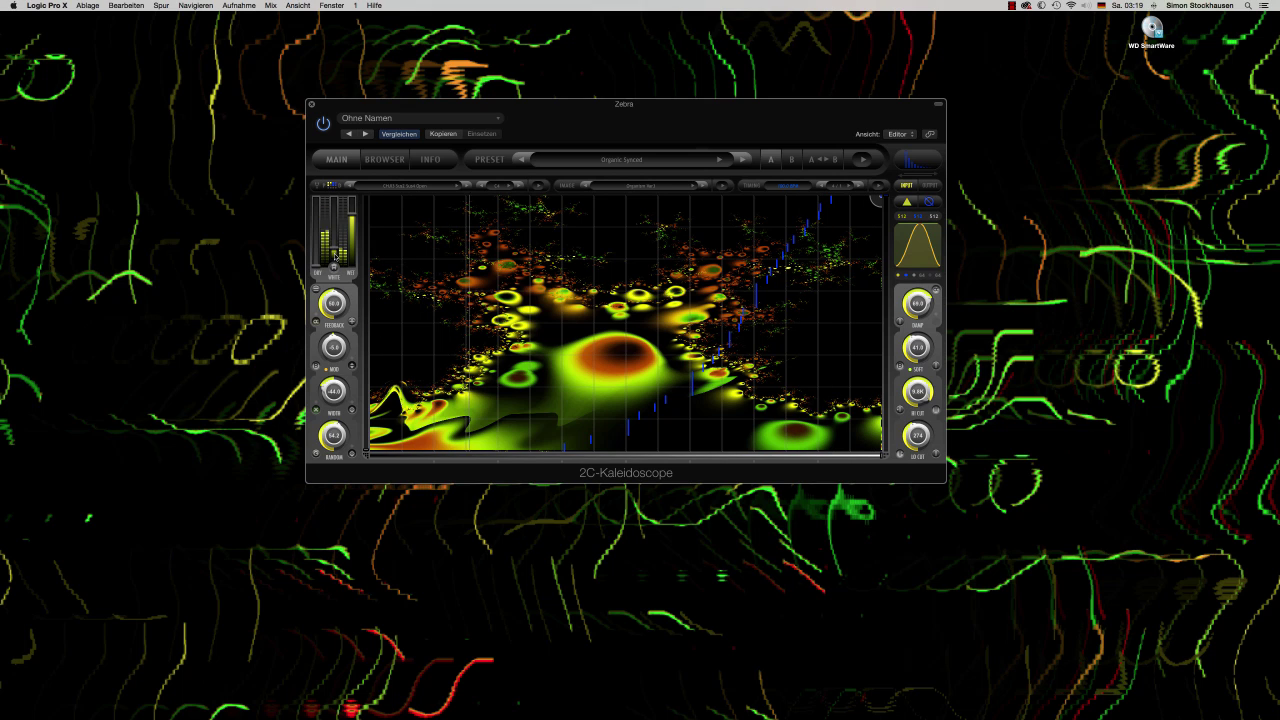
mouse_move(334, 252)
mouse_down()
mouse_move(334, 266)
mouse_move(334, 249)
mouse_up()
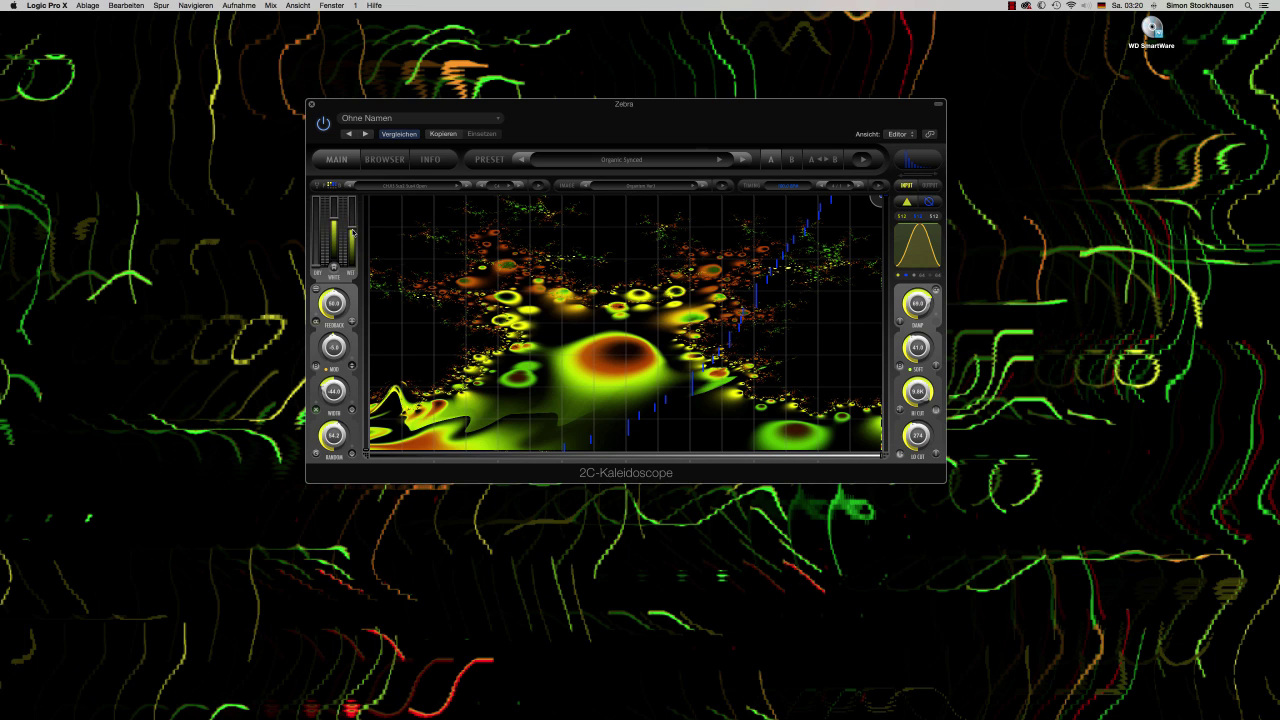
mouse_move(352, 231)
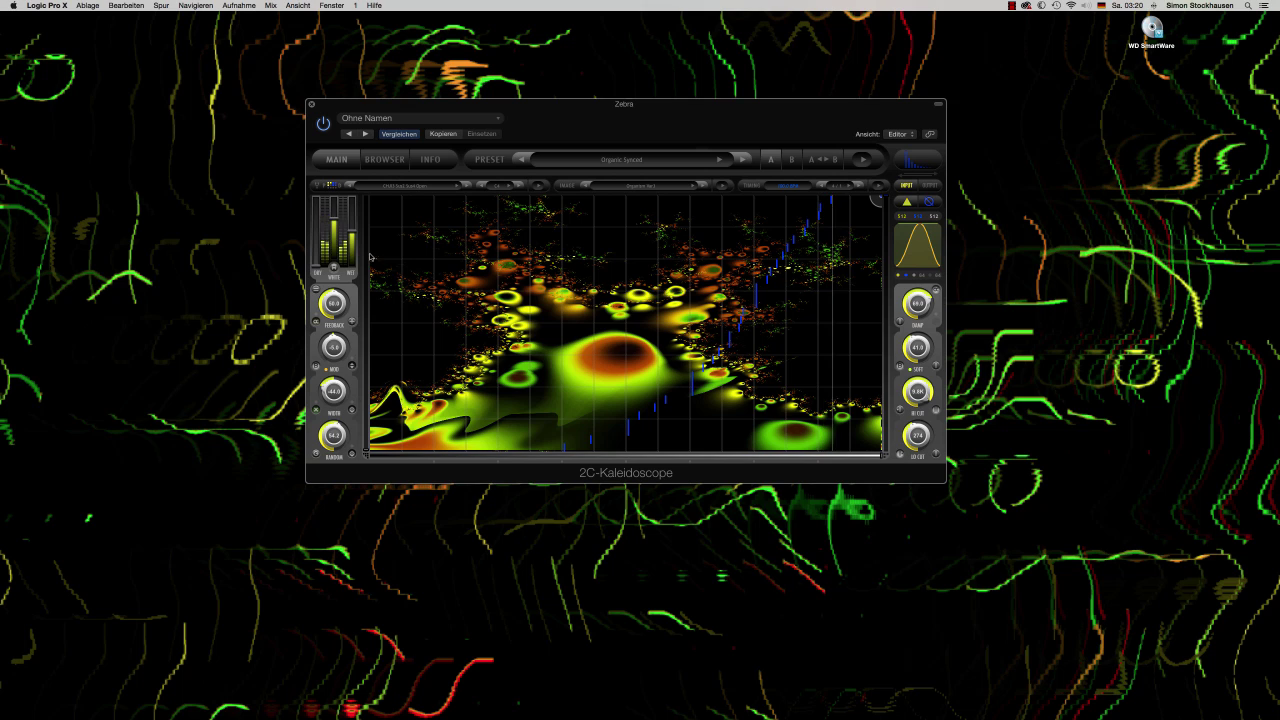
mouse_move(369, 255)
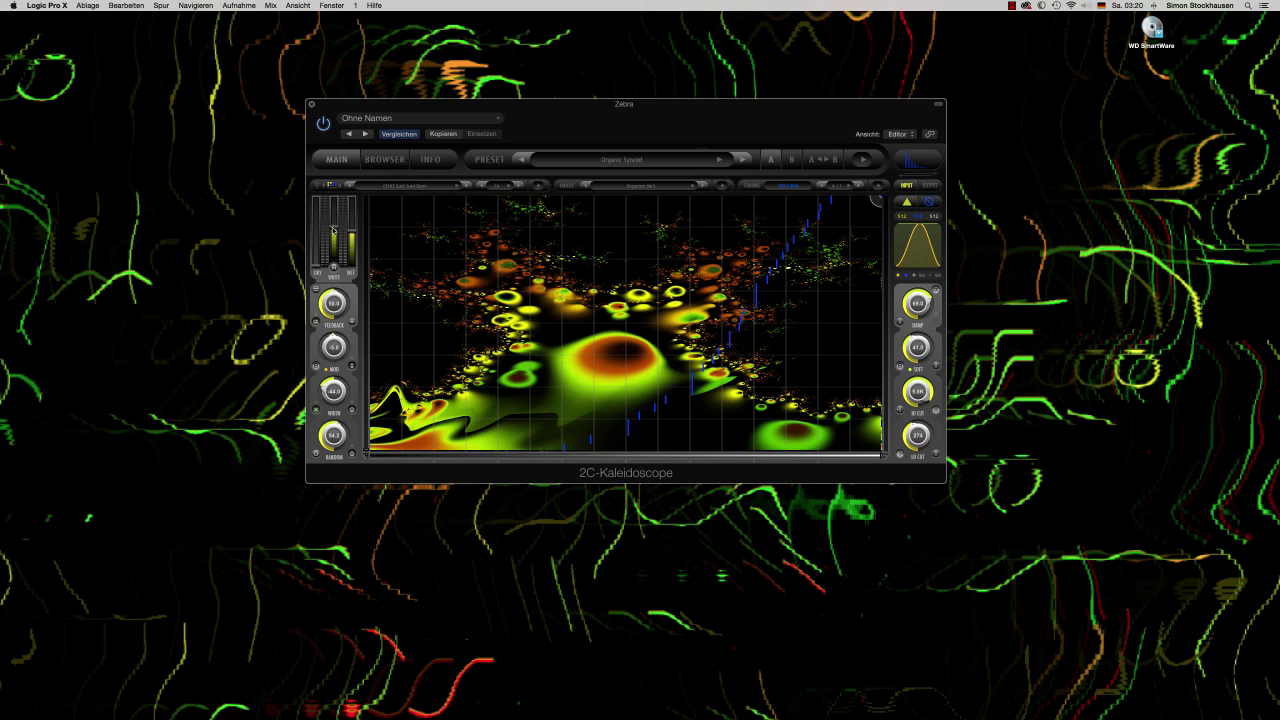
drag(333, 230, 334, 264)
click(316, 269)
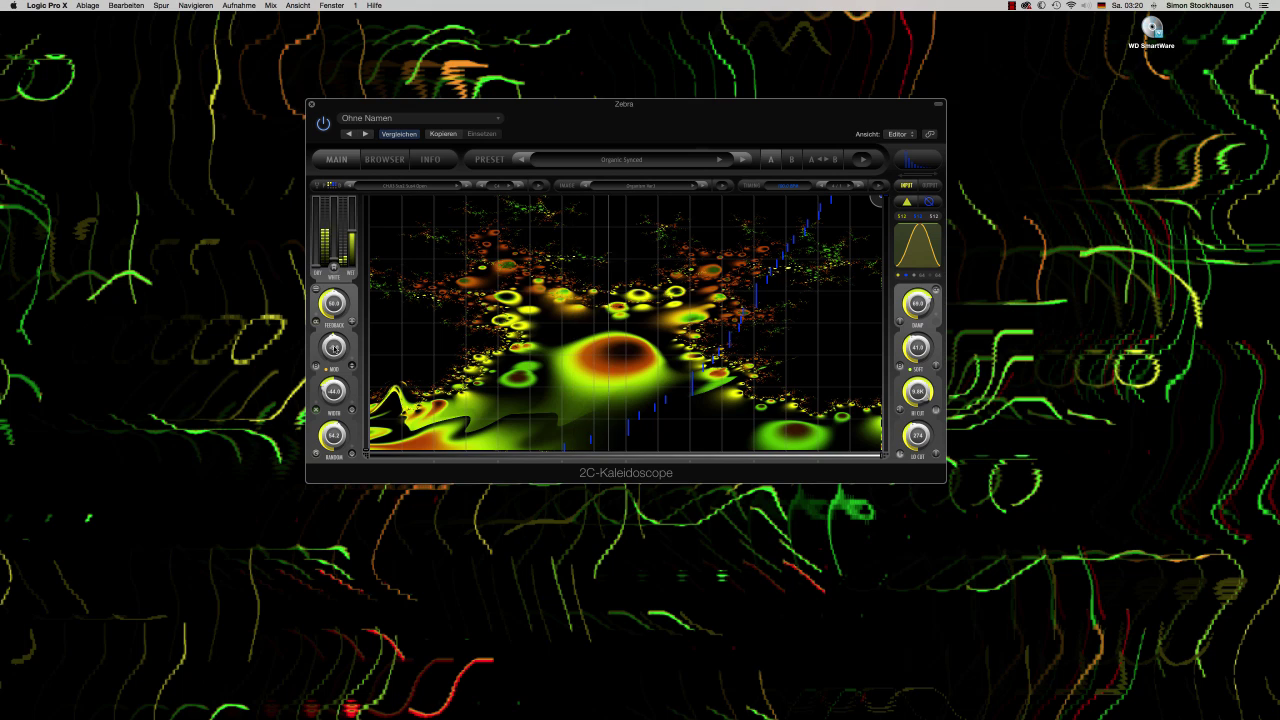
Sweep Mod Strength 1 down to -61% and up to 100%, and return it close to zero.
click(335, 347)
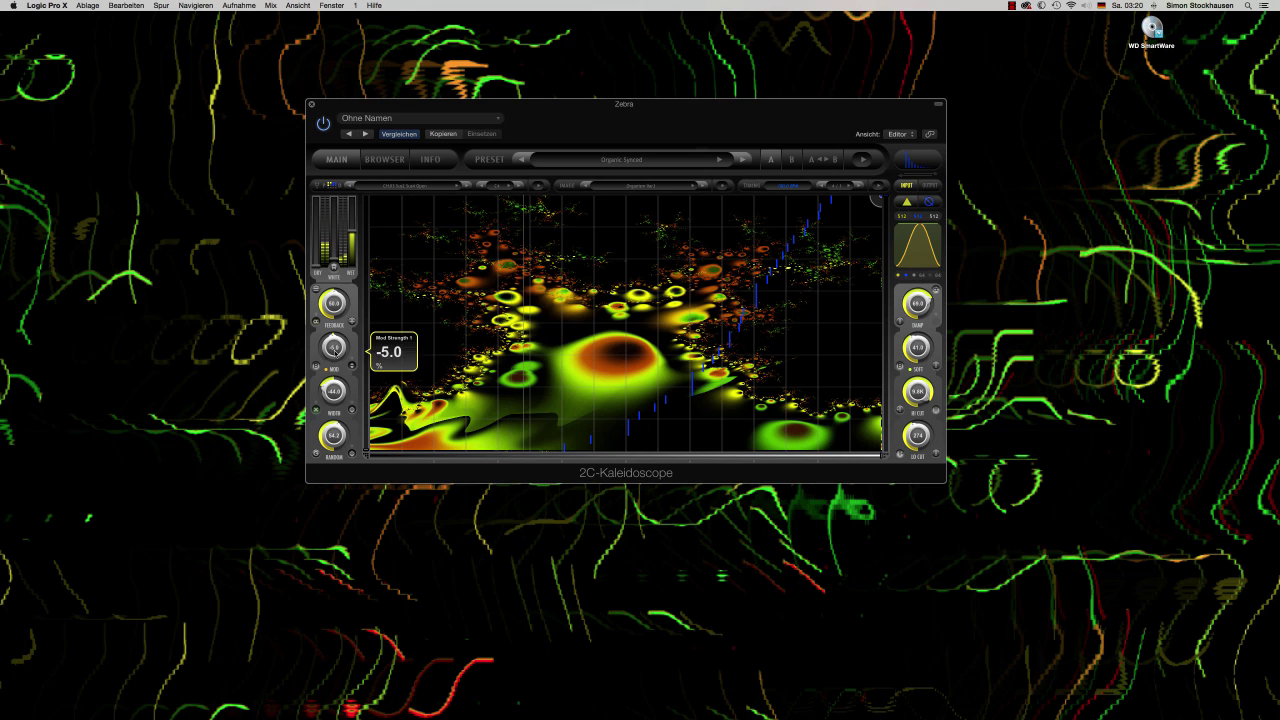
mouse_move(316, 368)
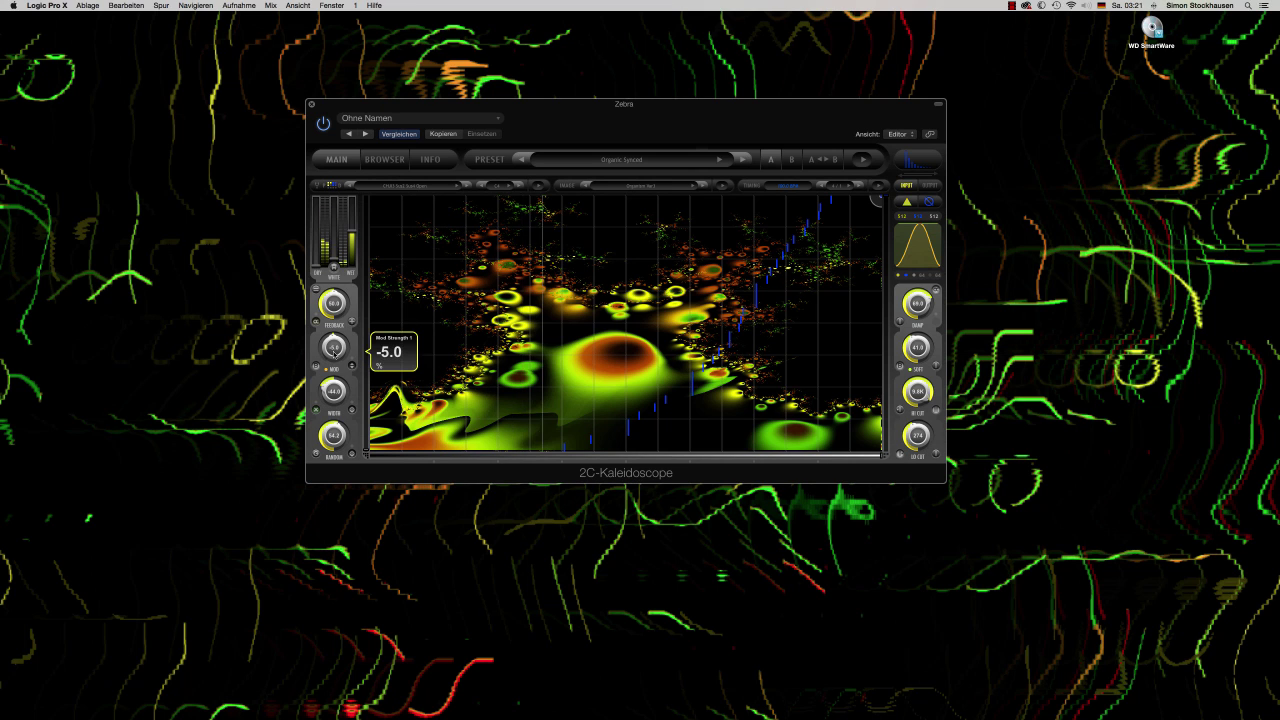
drag(335, 351, 334, 384)
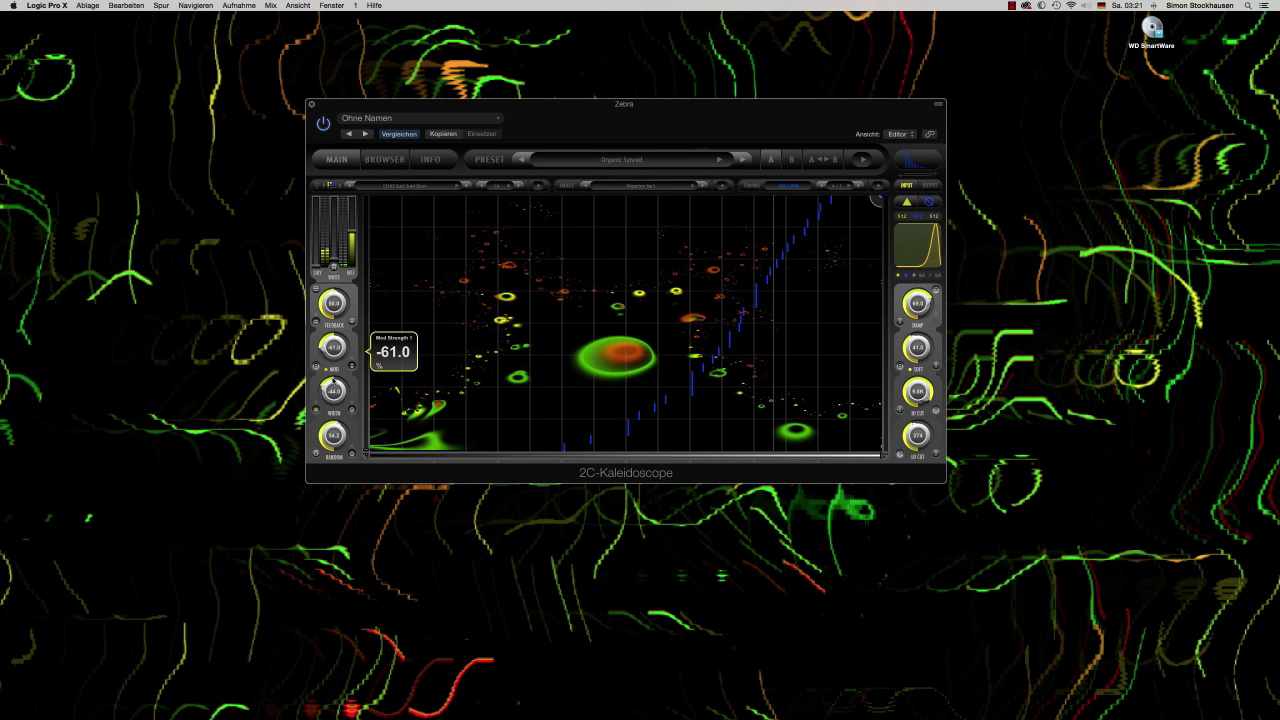
drag(333, 382, 352, 299)
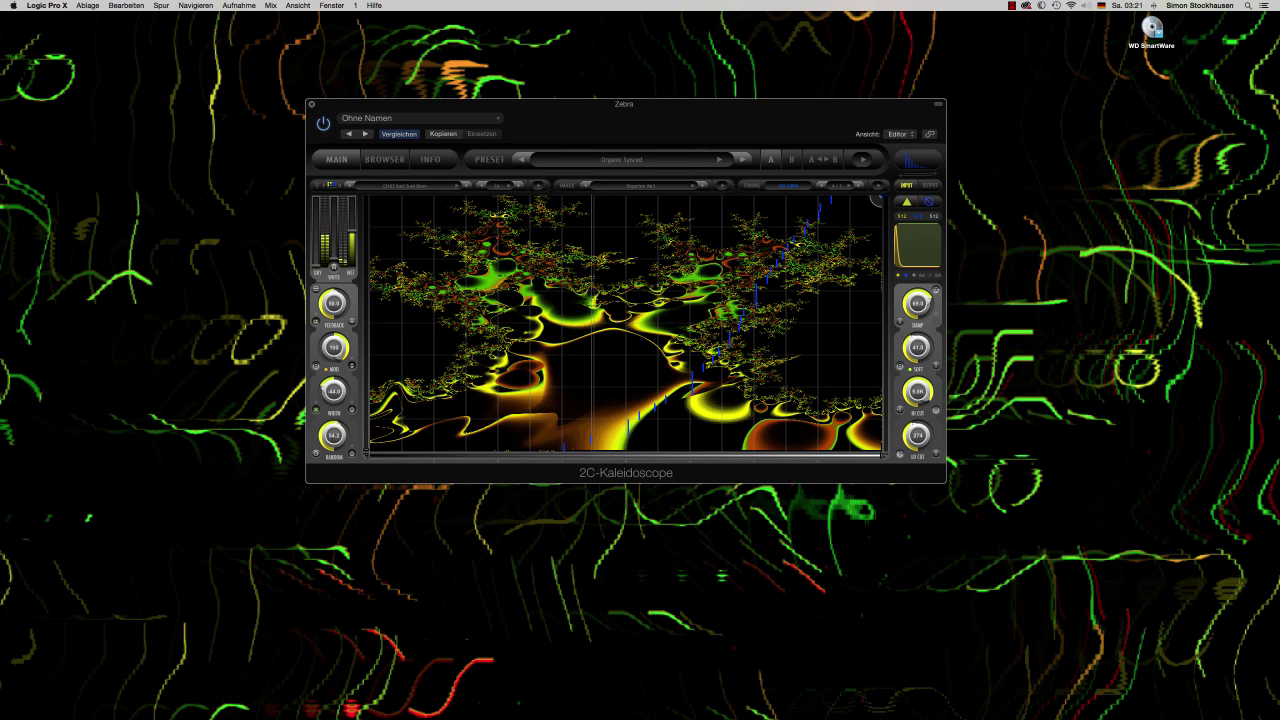
drag(334, 347, 313, 368)
Cycle the first modulation curve through shapes including Power and Root, and return to the bell-shaped curve.
click(315, 367)
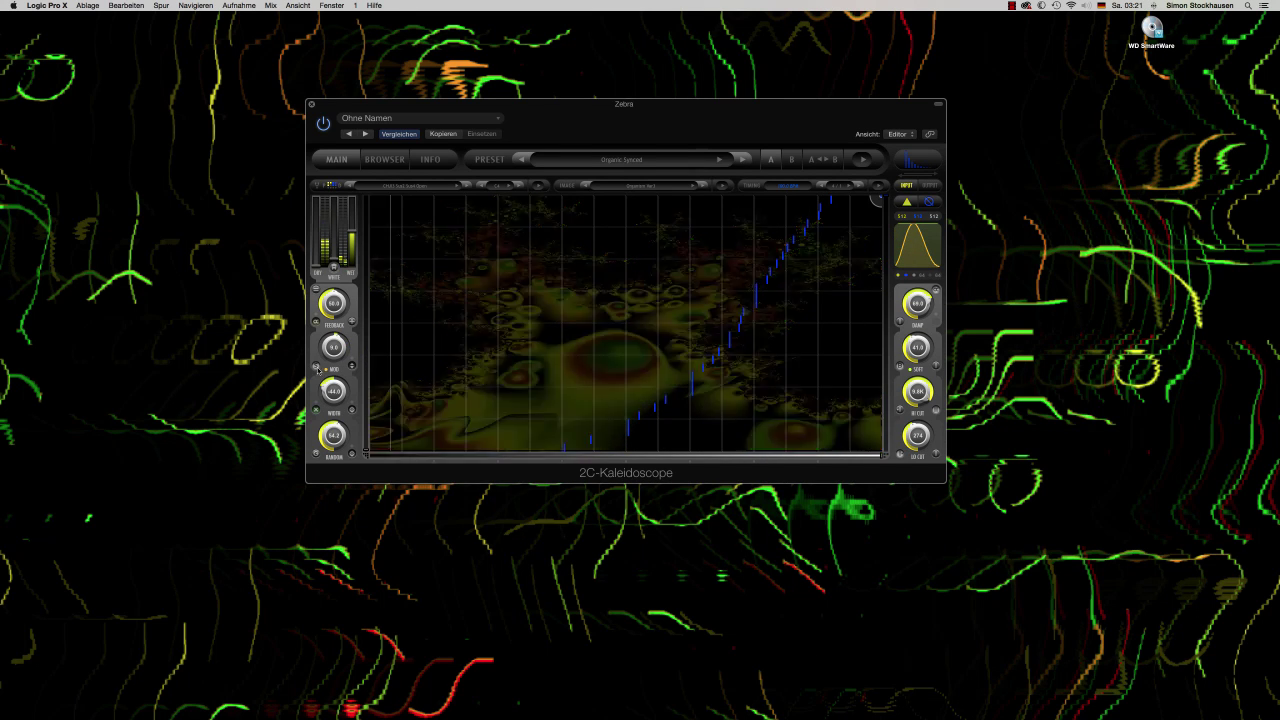
click(315, 367)
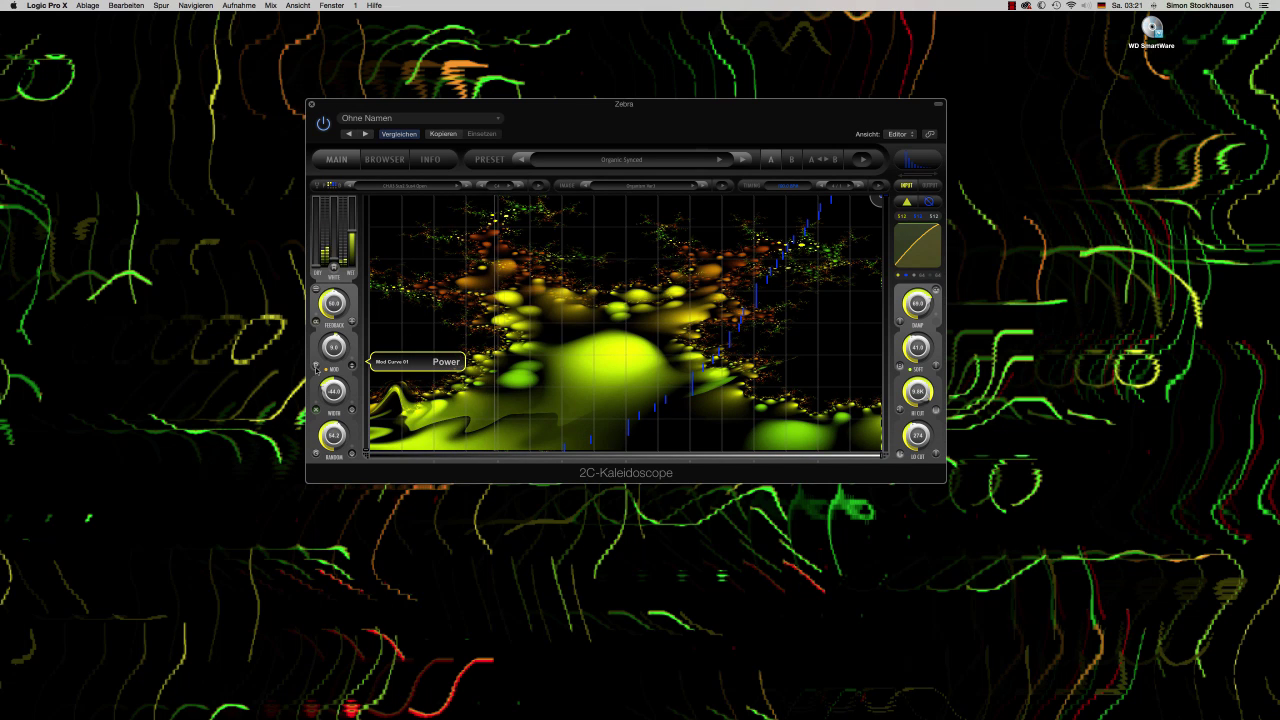
click(316, 368)
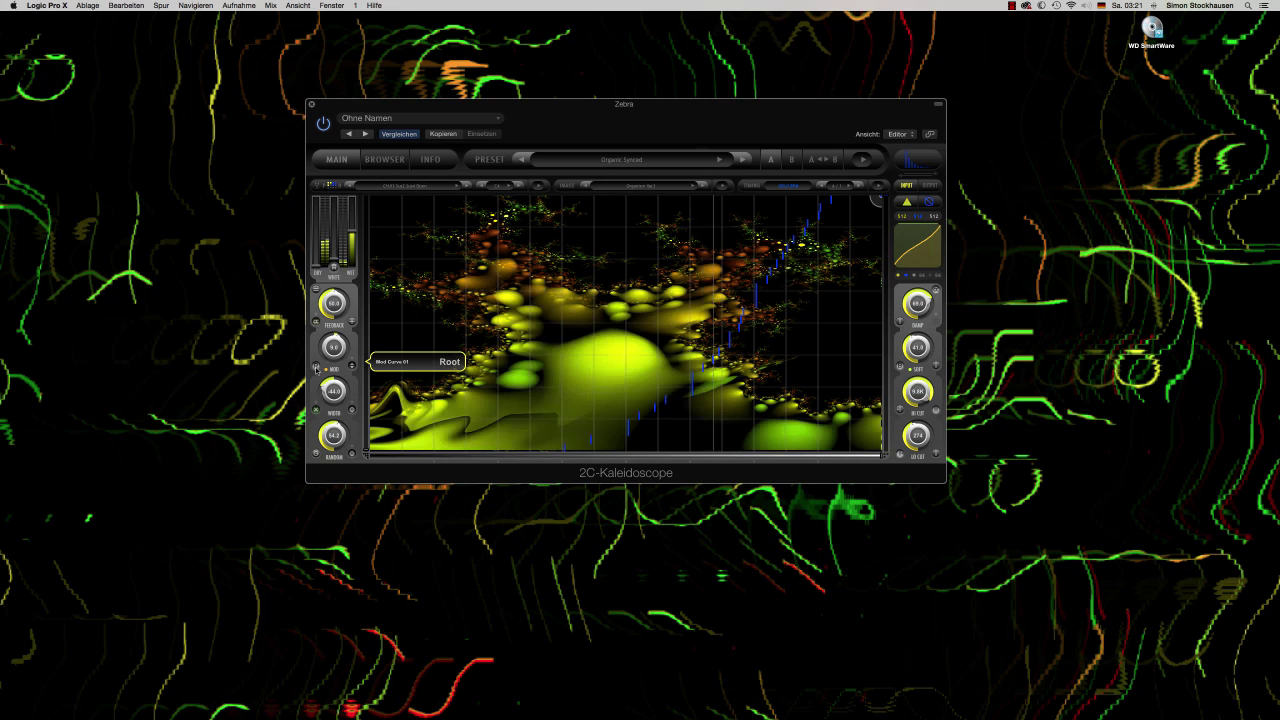
click(316, 368)
click(316, 368)
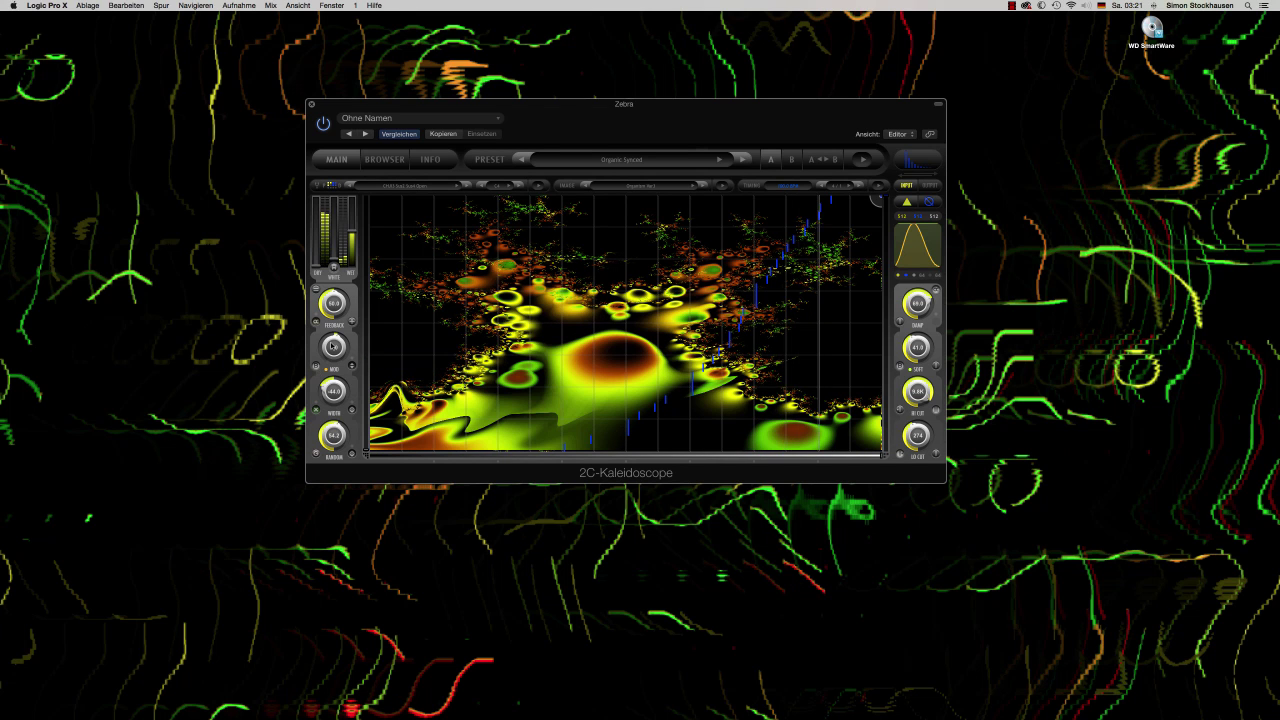
Set Mod Strength 1 to -100% and audition it with about 11% White Noise and a higher Mix level.
drag(333, 348, 337, 420)
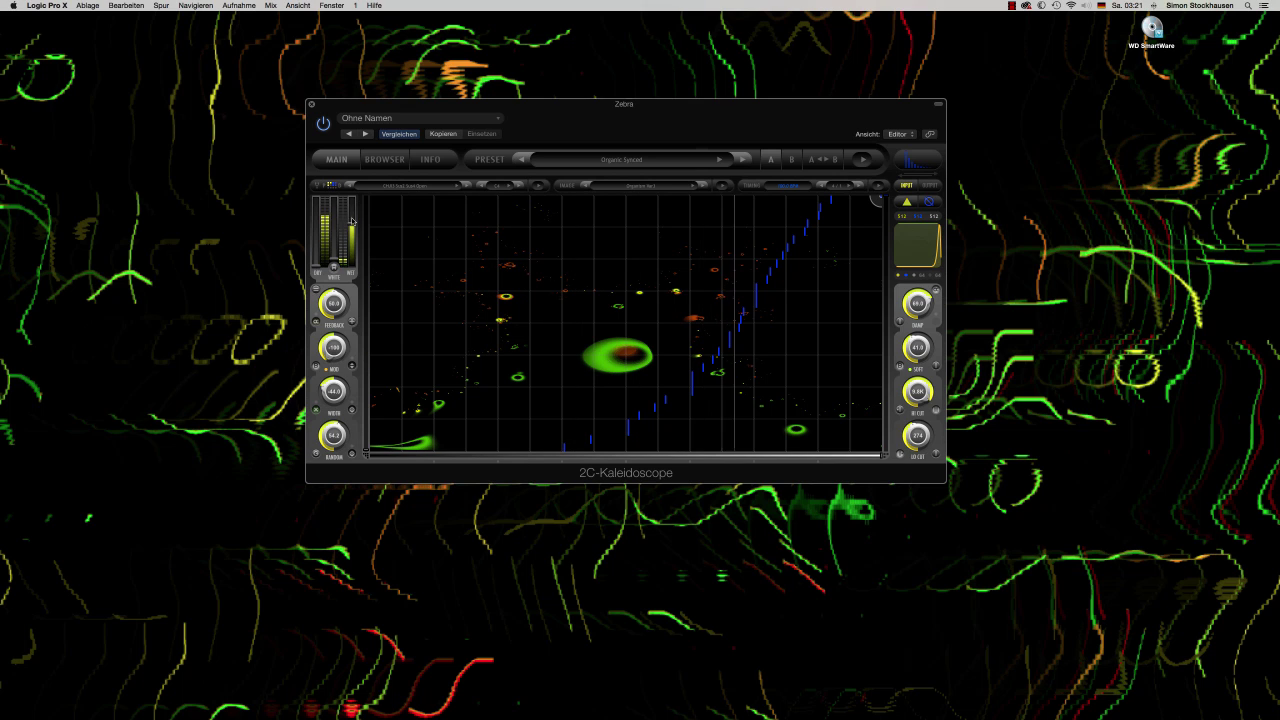
mouse_move(351, 213)
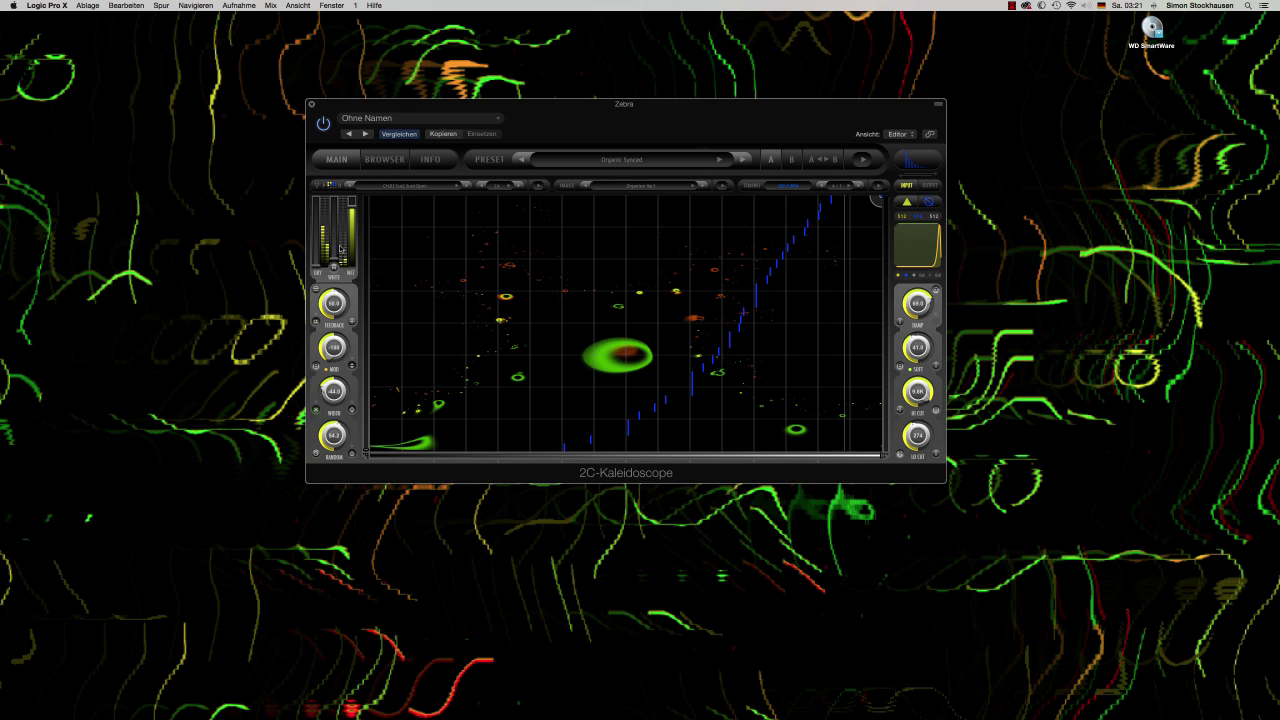
mouse_move(337, 260)
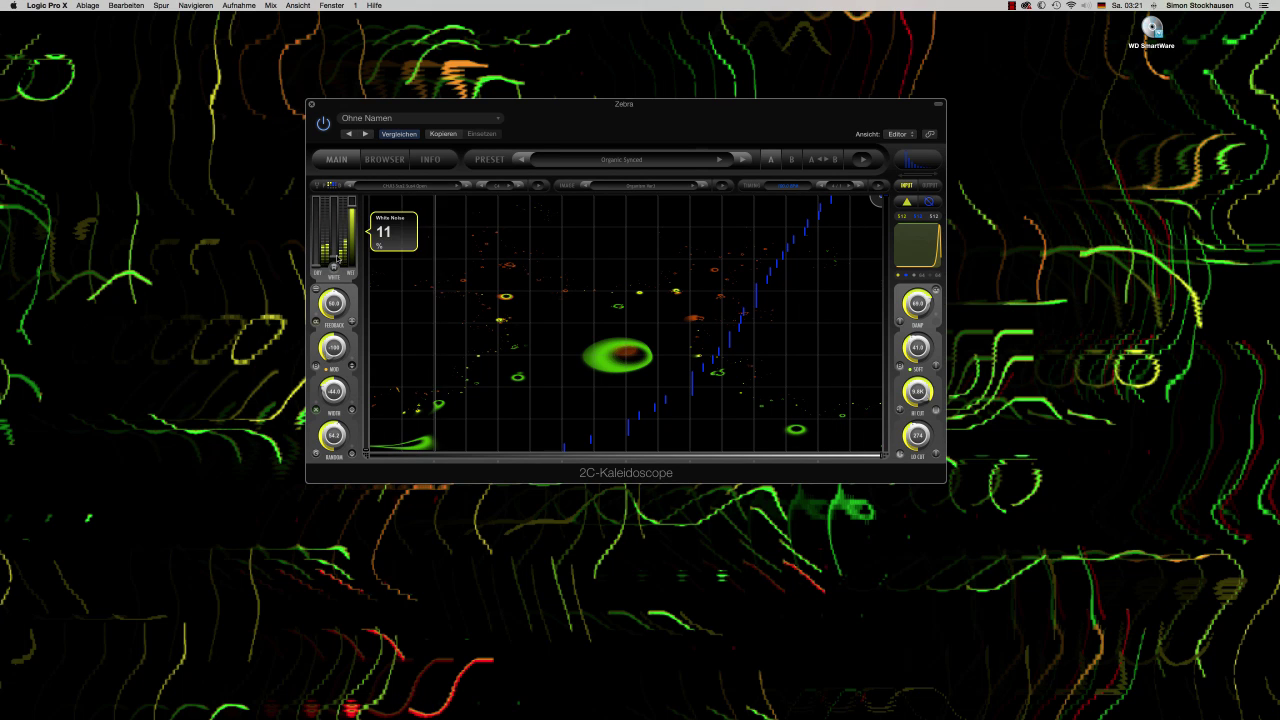
drag(337, 257, 337, 254)
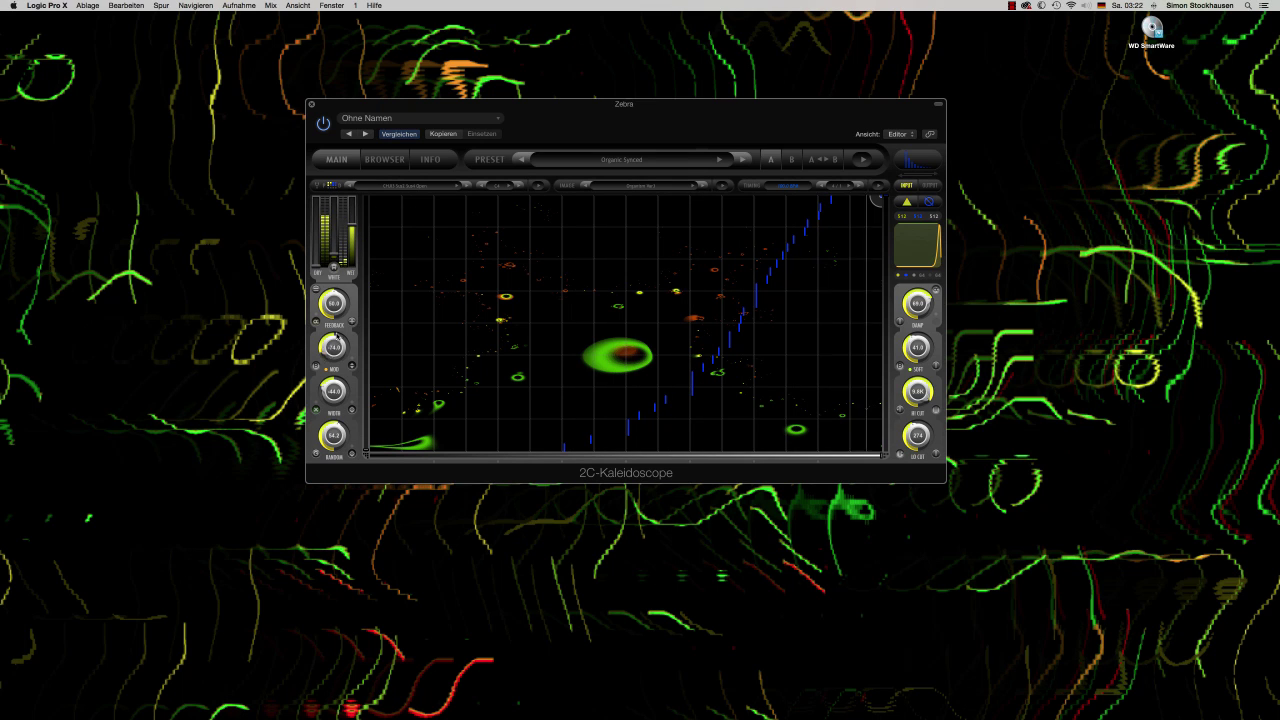
Bring Mod Strength 1 to about -11% and try out Mod Offset 1, checking both the input and output curves.
drag(334, 342, 352, 274)
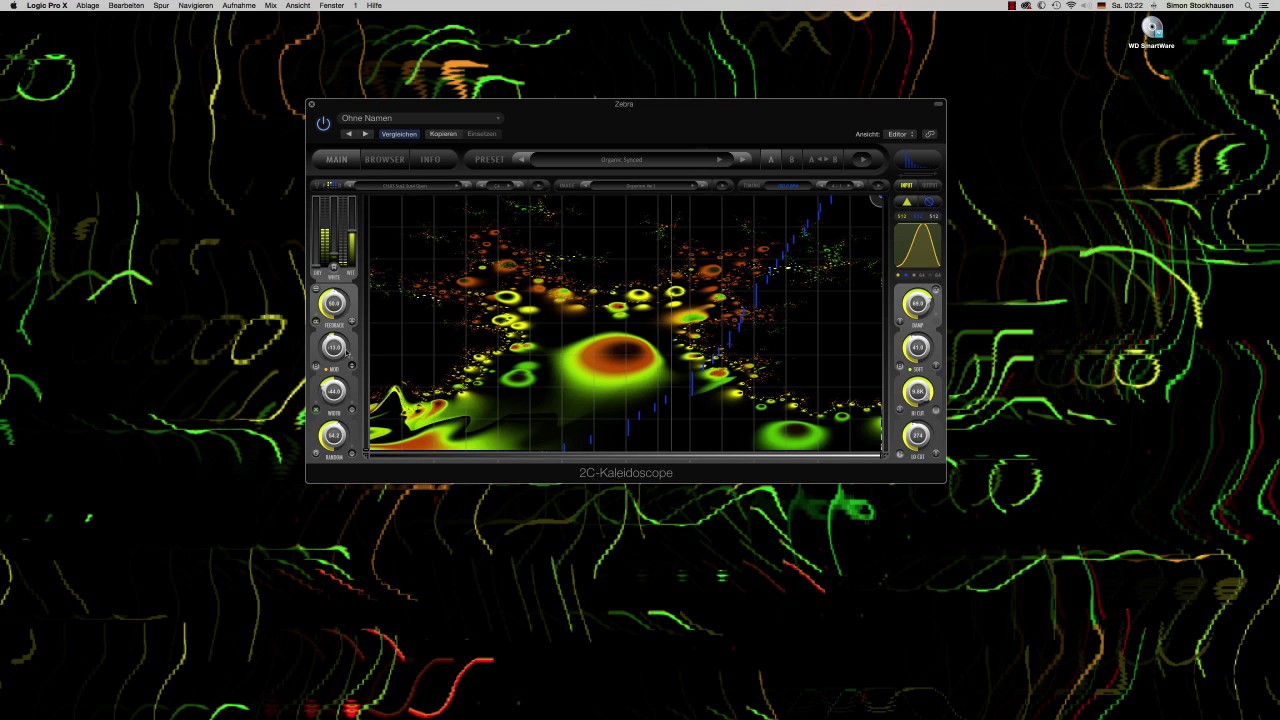
mouse_move(347, 352)
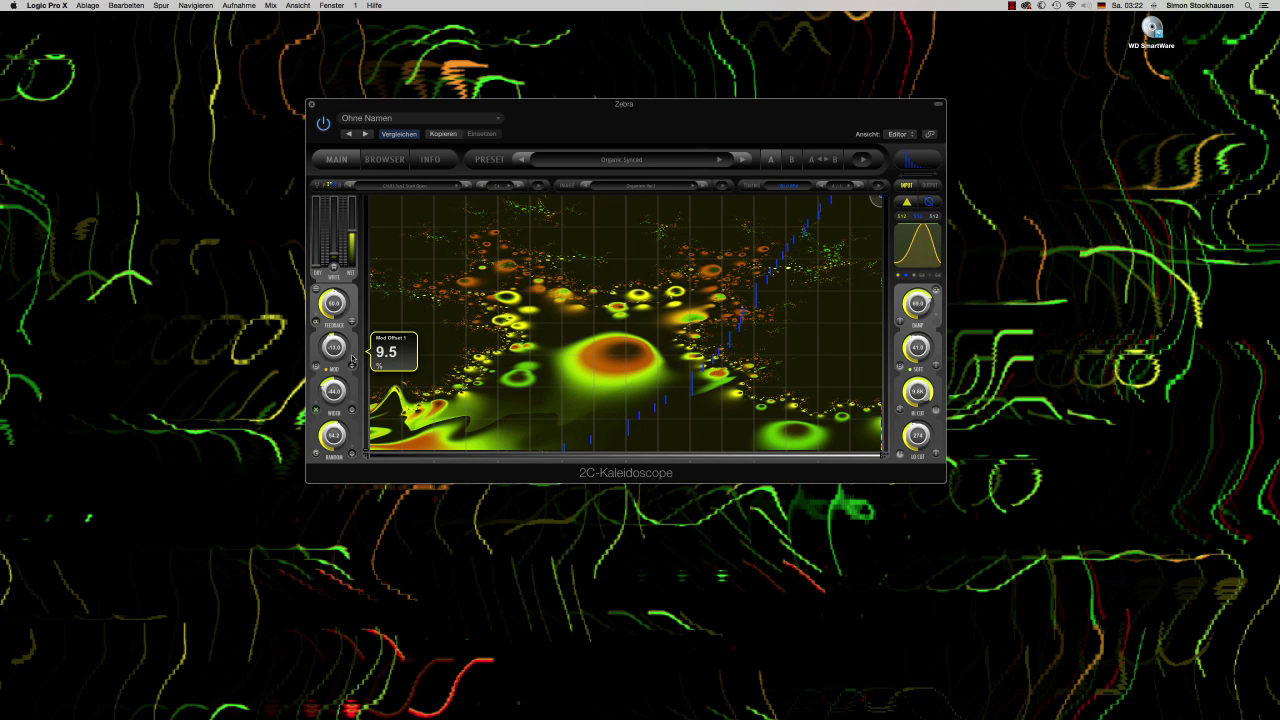
click(912, 188)
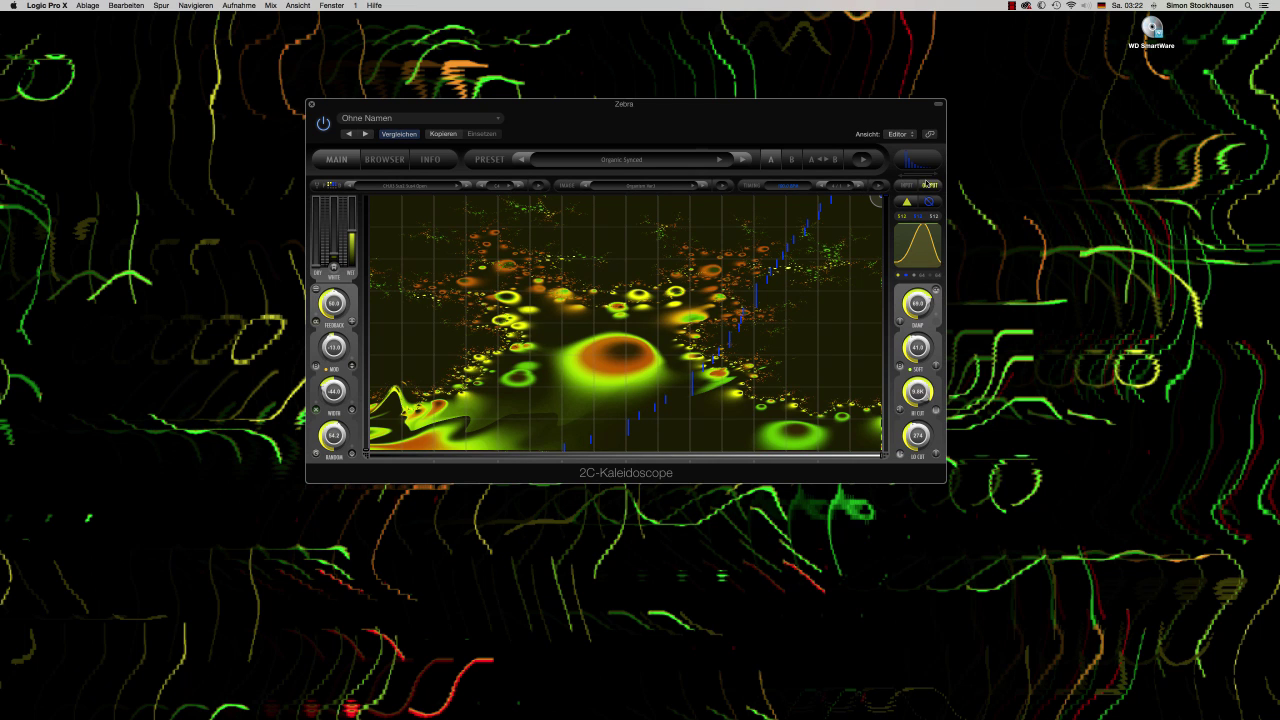
click(905, 186)
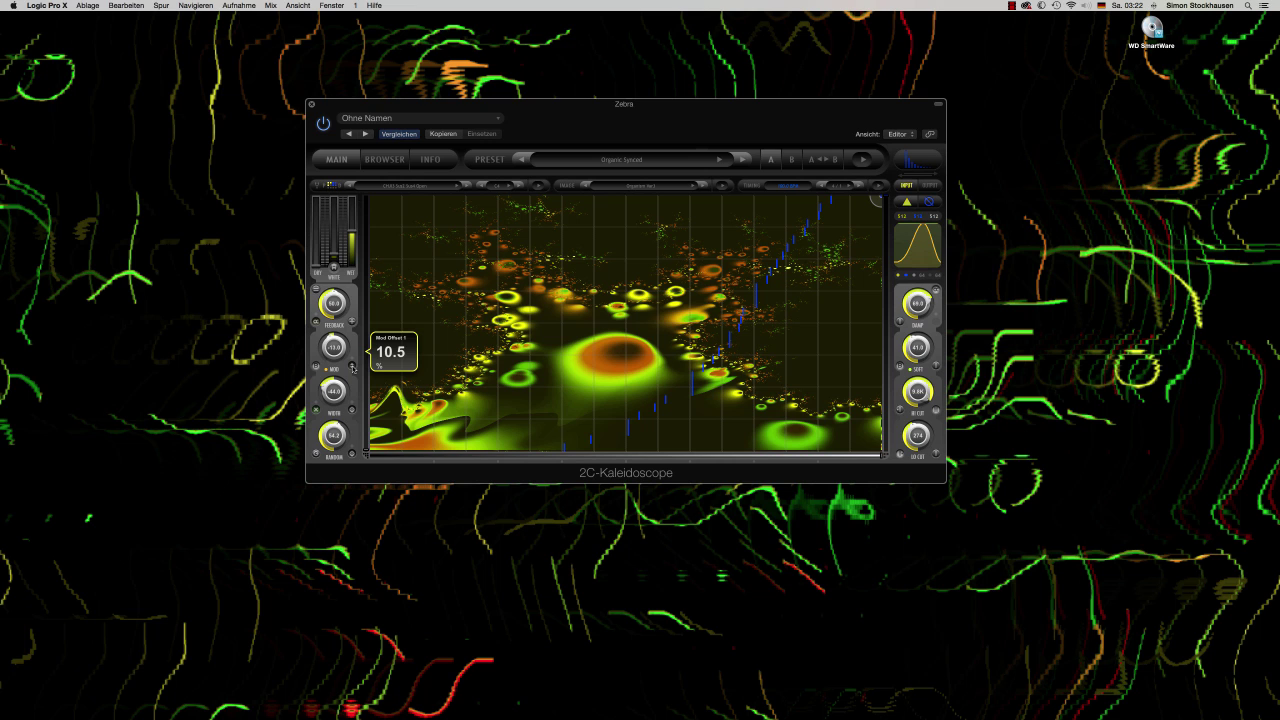
drag(352, 368, 352, 412)
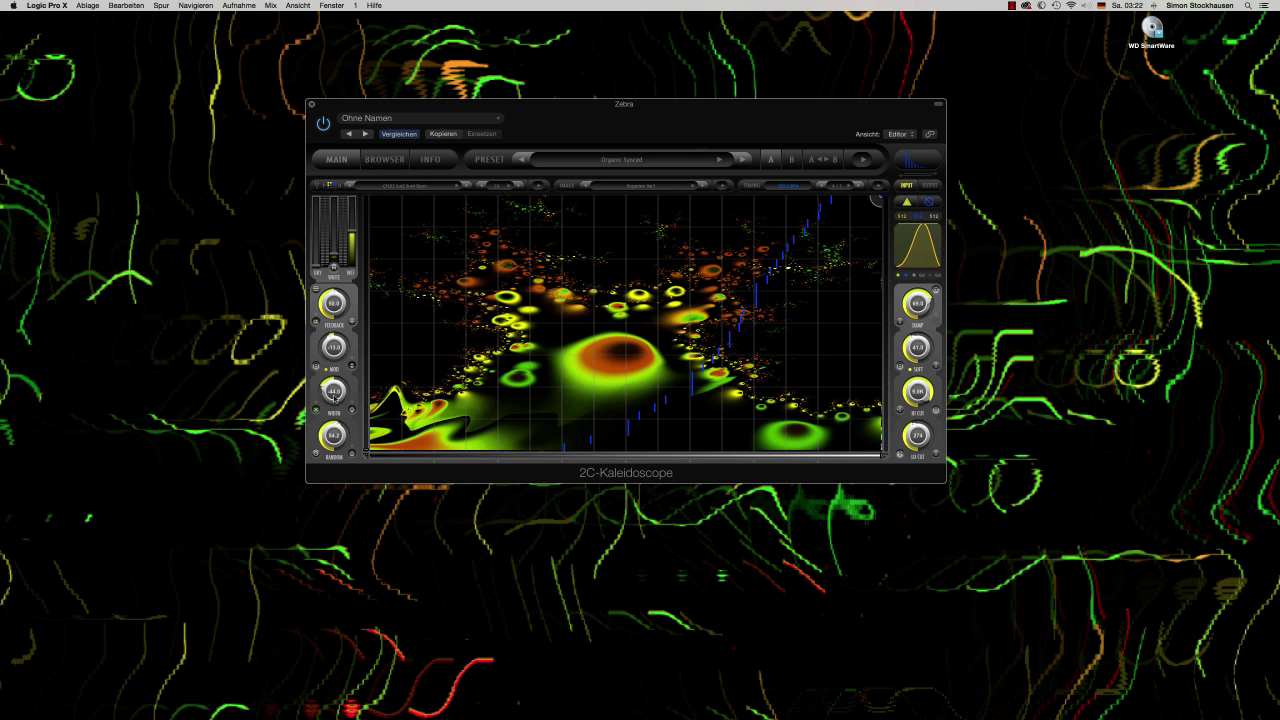
Set Width 1 to exactly 0%.
mouse_move(335, 392)
drag(336, 393, 335, 394)
double_click(334, 390)
text(0)
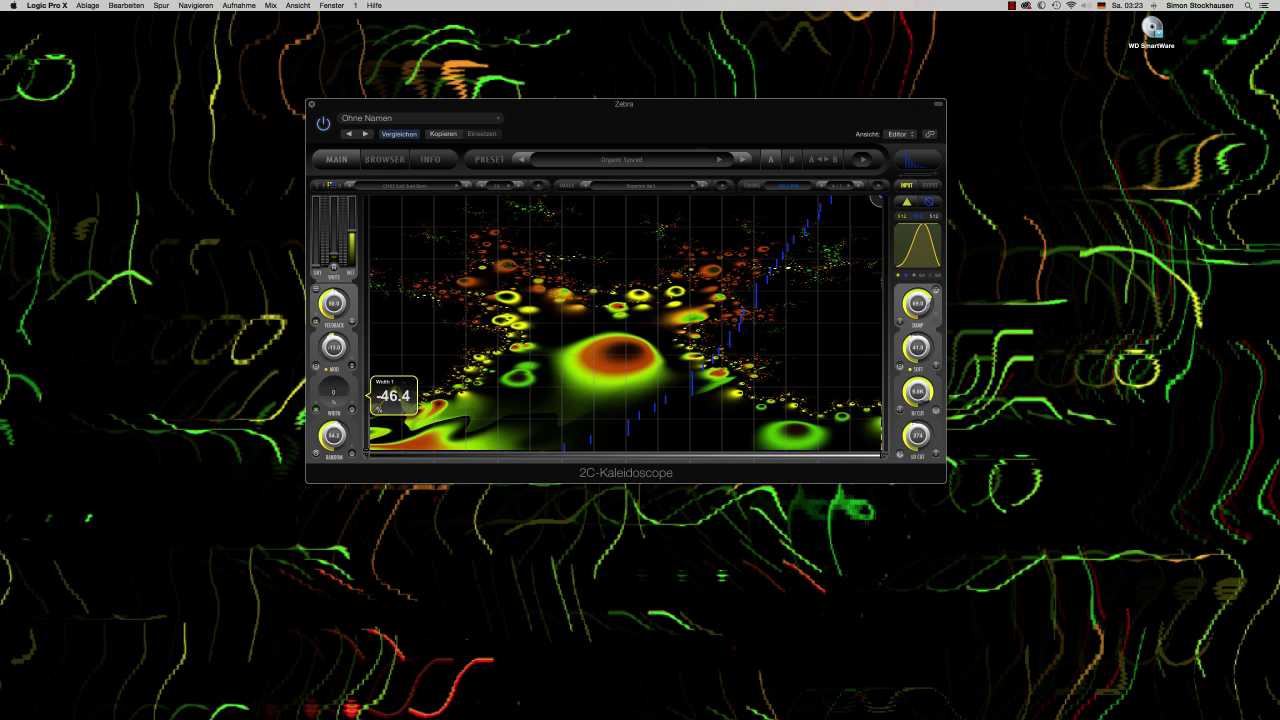
key(Return)
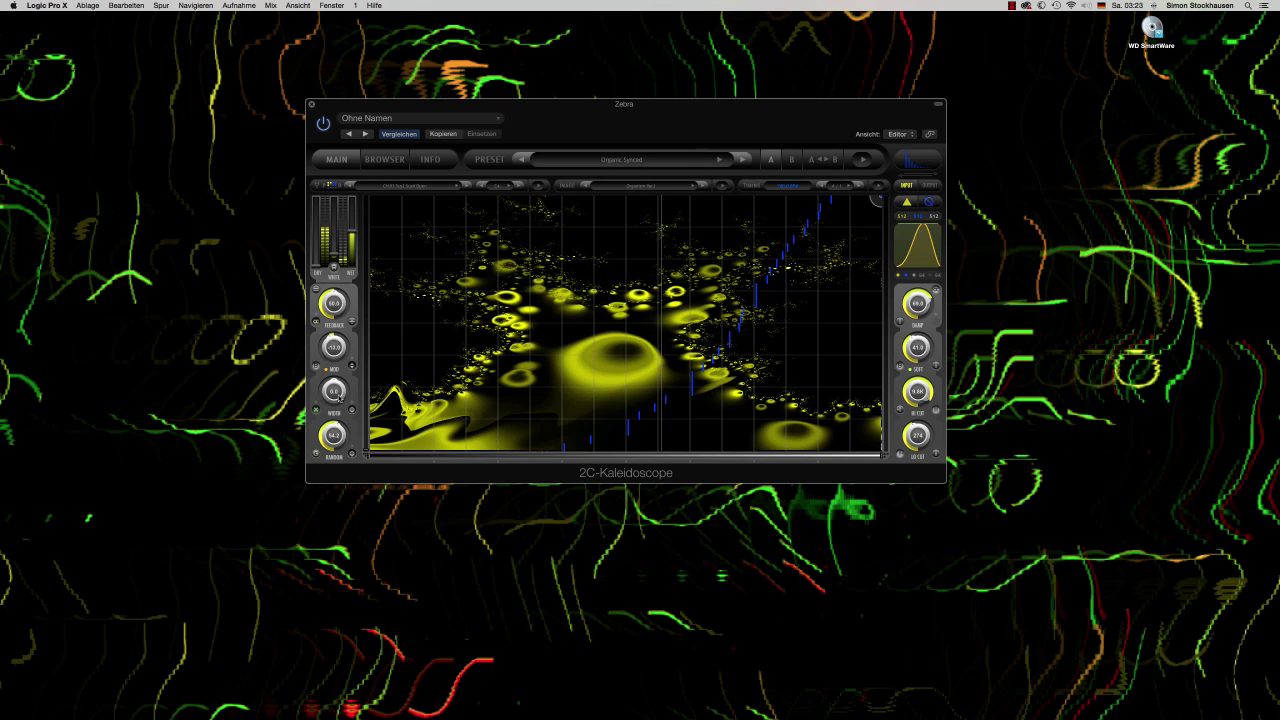
Lower Width 1 to -100% and sweep Mod Strength 1 down to -100% and back close to zero.
mouse_move(338, 397)
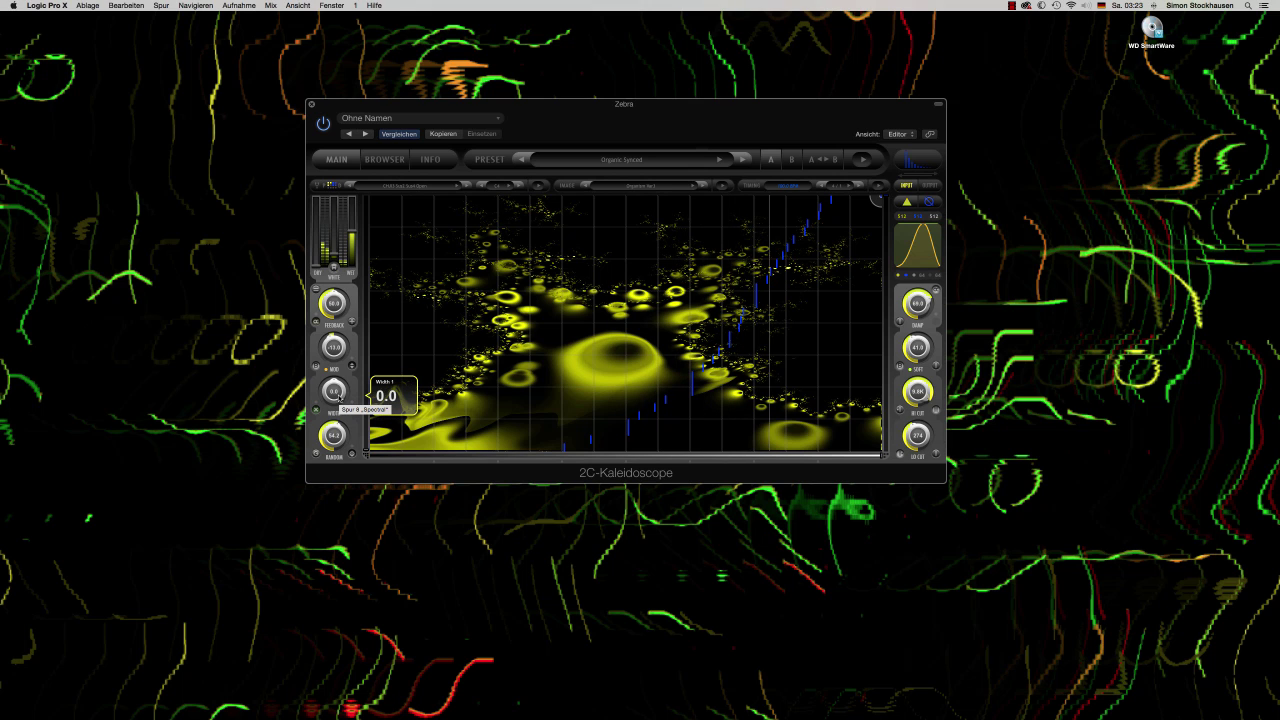
drag(338, 397, 339, 460)
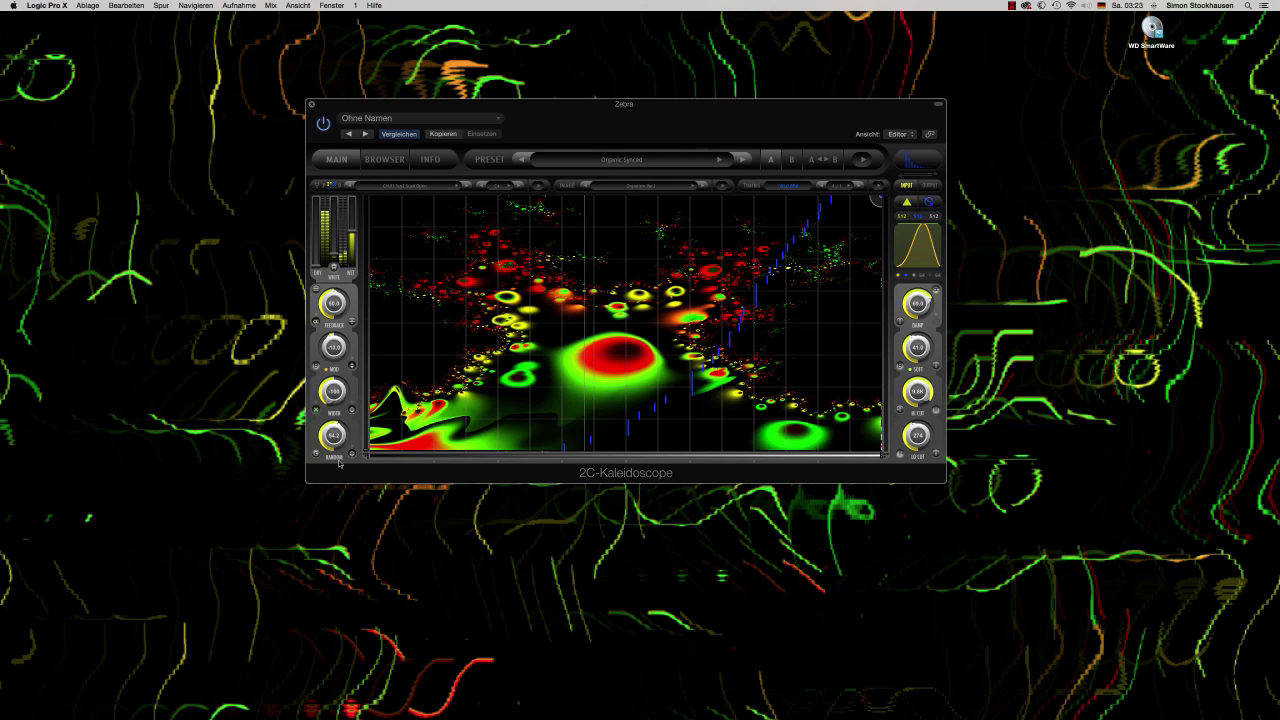
mouse_move(340, 462)
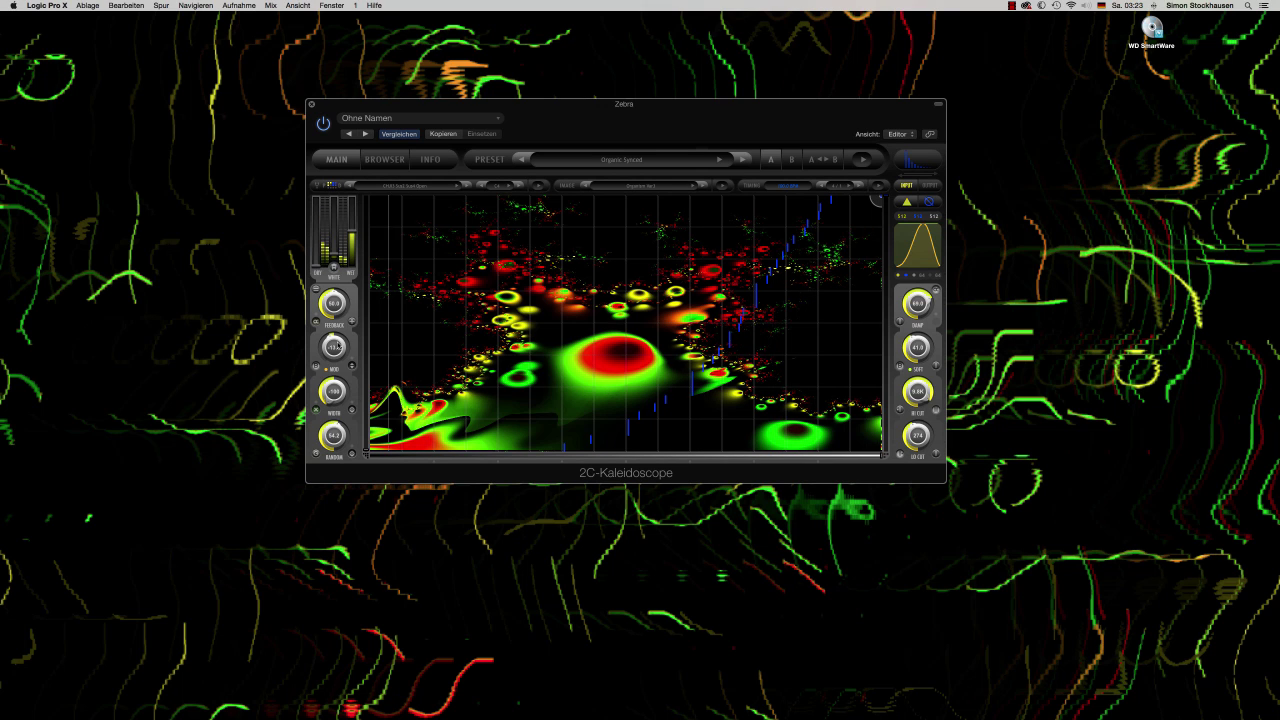
drag(334, 348, 340, 405)
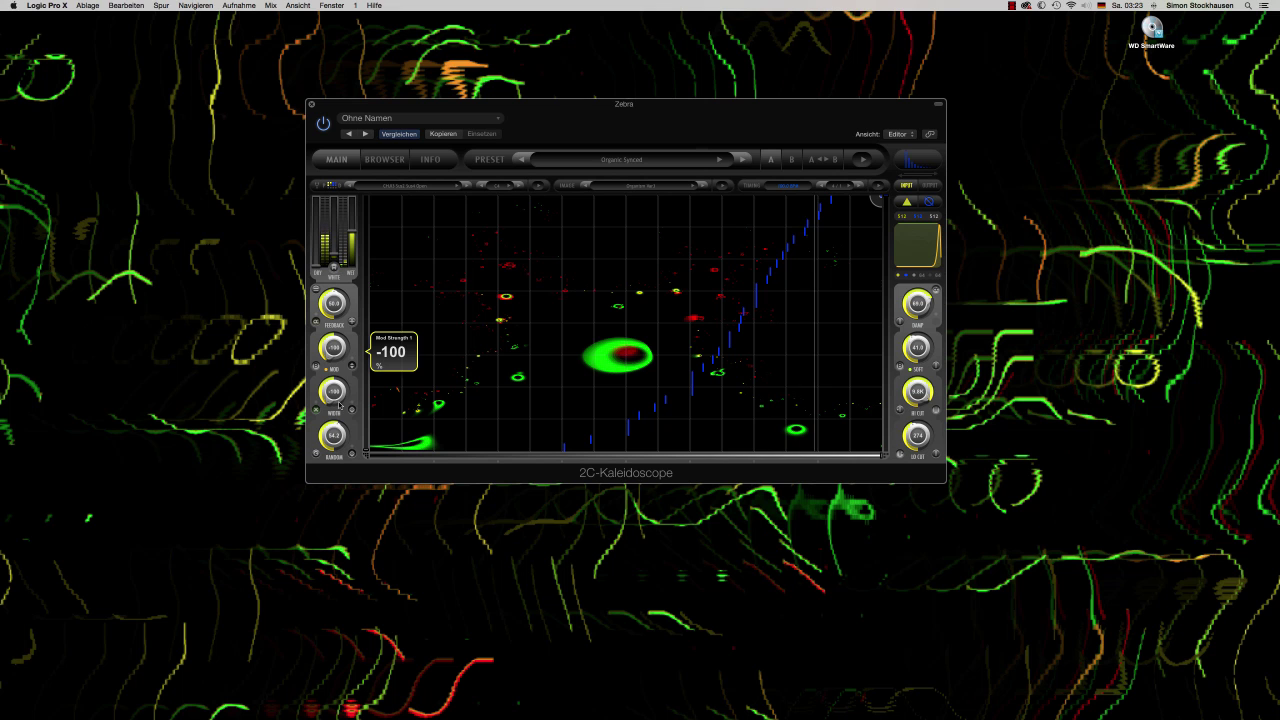
drag(340, 405, 336, 345)
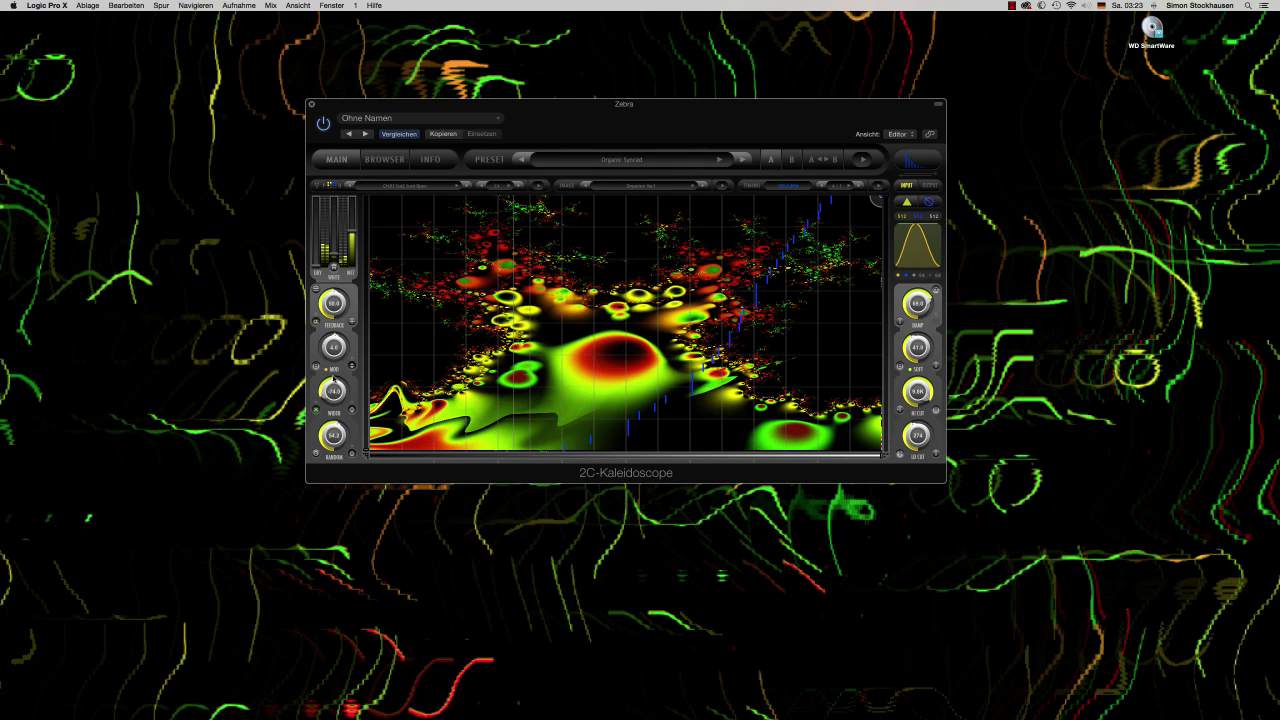
Raise Width 1 partway, try out the Phase Width control, and bring Width 1 to 5%.
drag(334, 392, 334, 368)
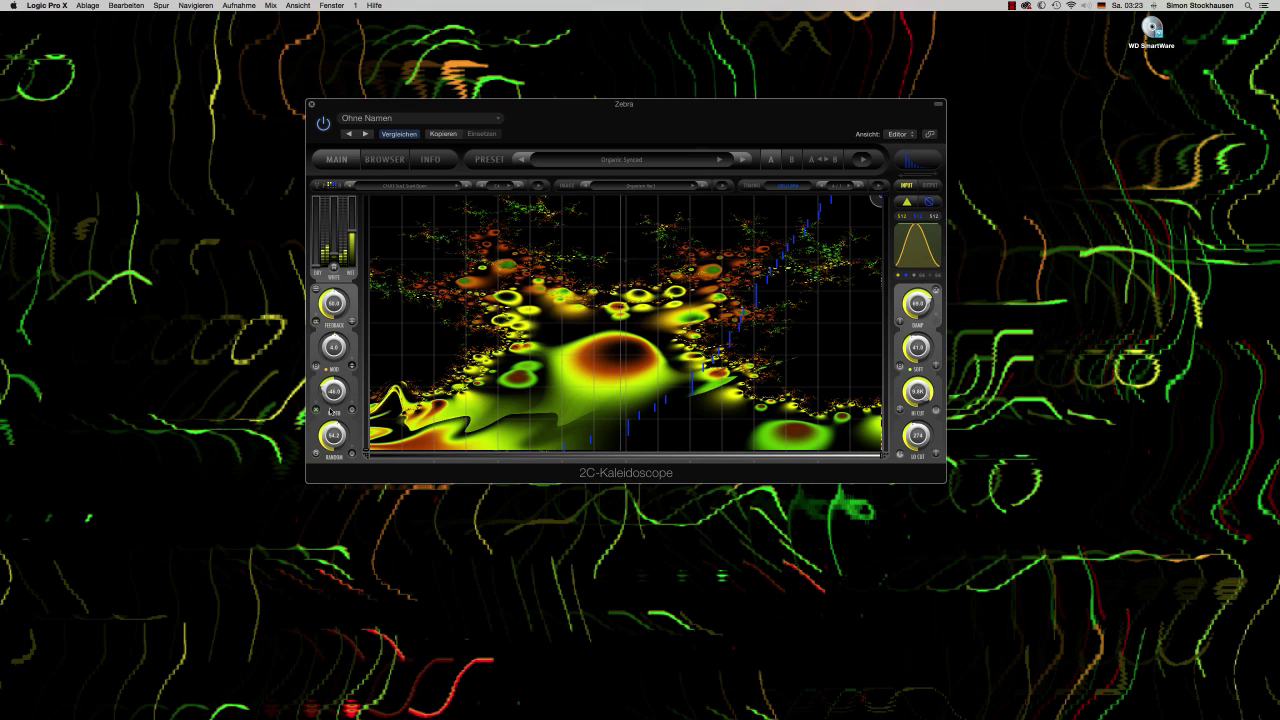
mouse_move(331, 410)
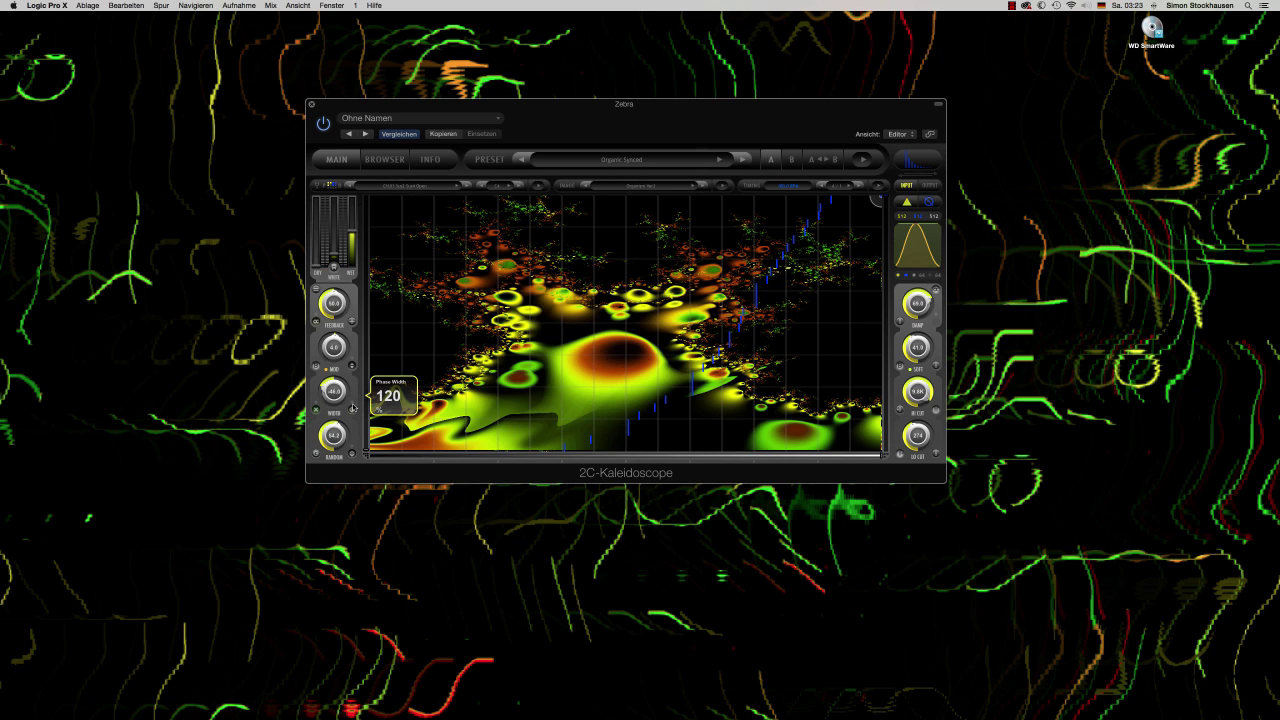
drag(352, 407, 353, 409)
drag(353, 409, 354, 410)
scroll(354, 409, up, 3)
mouse_move(354, 409)
mouse_down()
mouse_move(358, 370)
mouse_move(354, 419)
mouse_up()
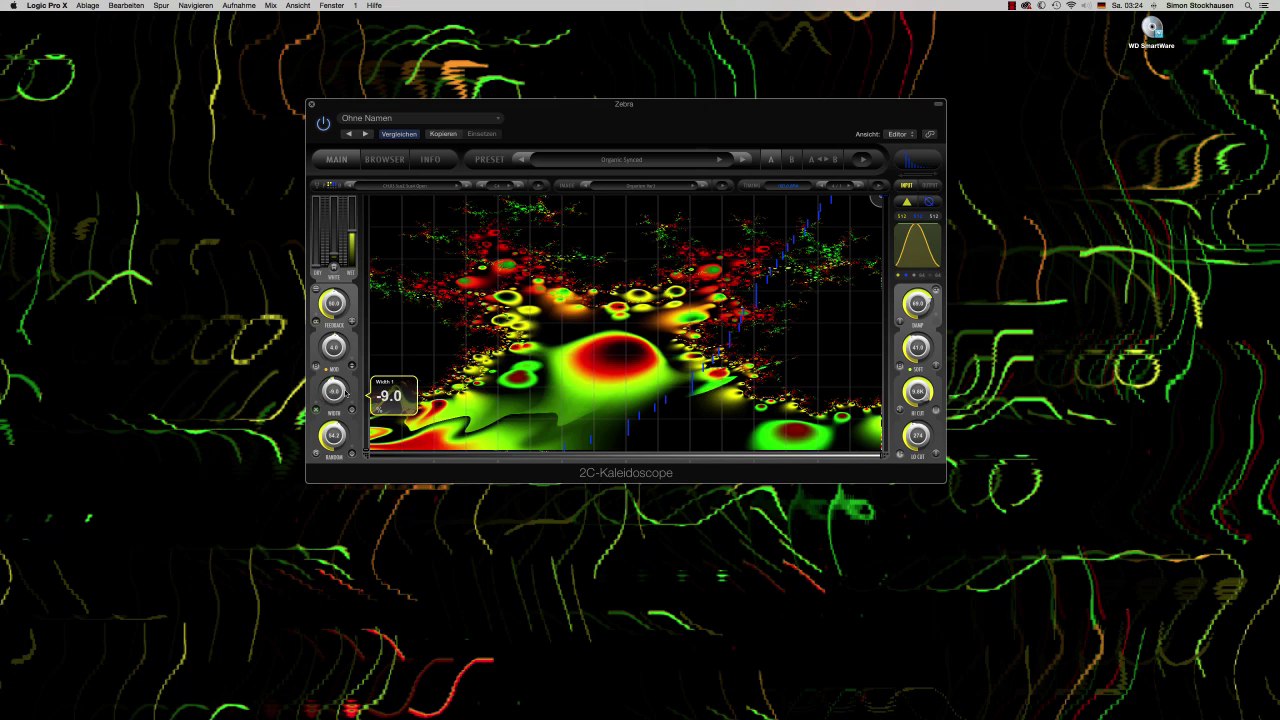
mouse_move(342, 383)
mouse_down()
mouse_move(342, 395)
mouse_move(342, 383)
mouse_up()
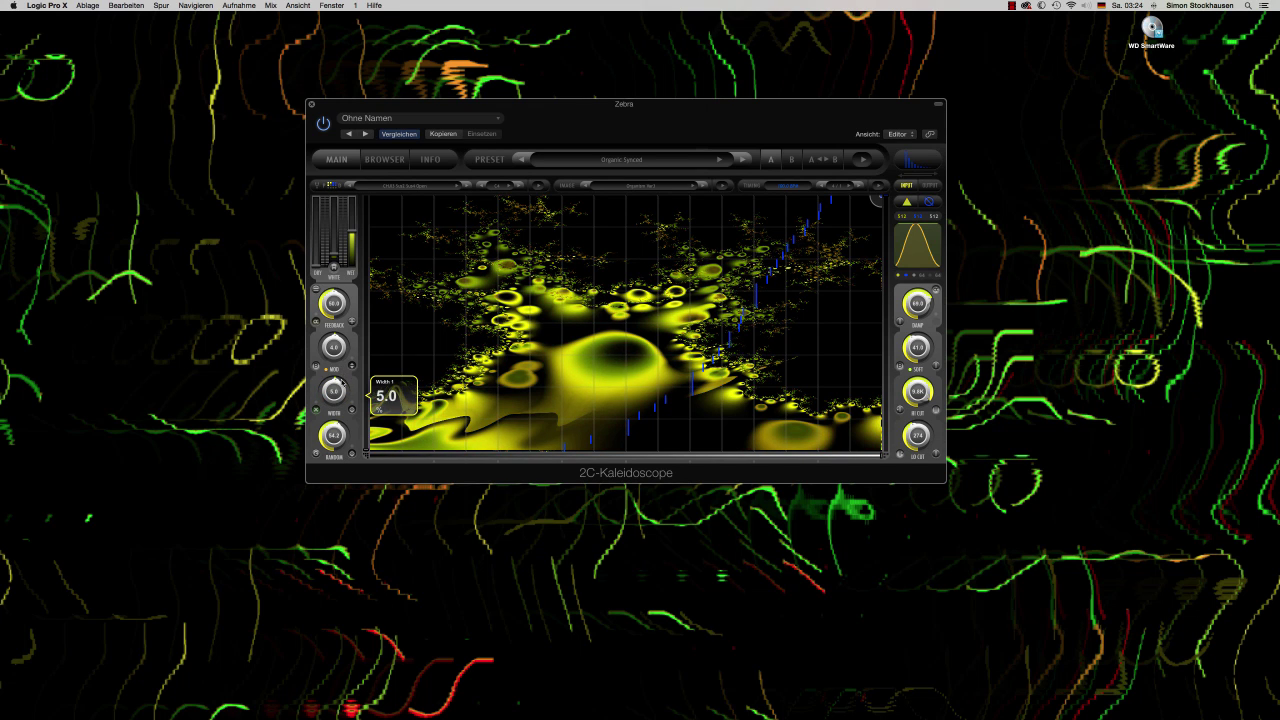
Audition Random Pitch switched off, at 100% and at about half strength, with a small Feedback adjustment in between.
mouse_move(335, 440)
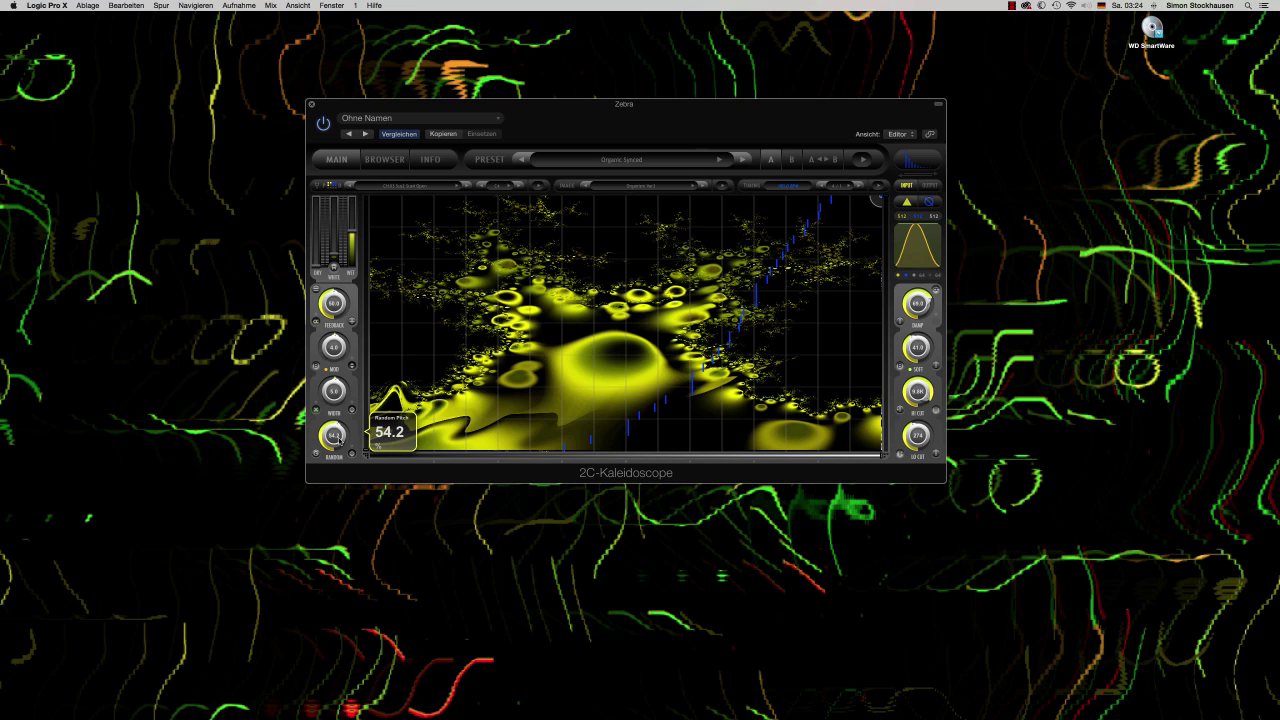
drag(338, 438, 333, 495)
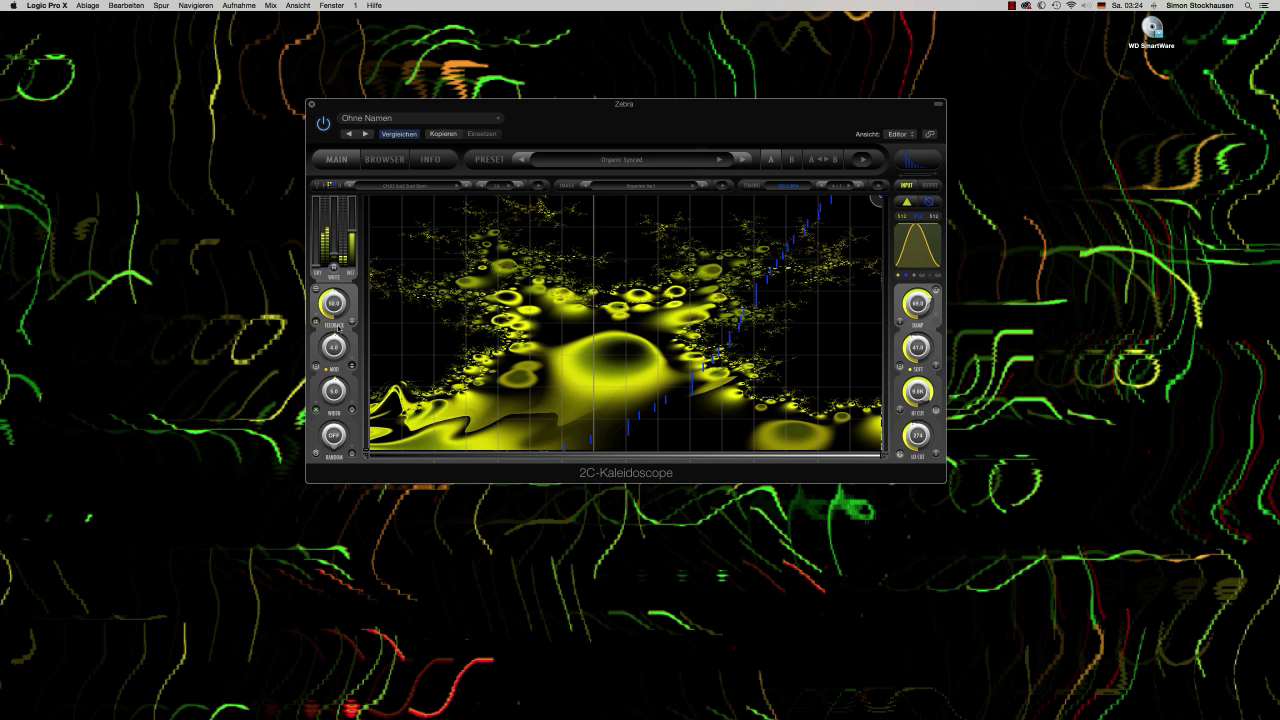
drag(337, 330, 335, 300)
click(336, 438)
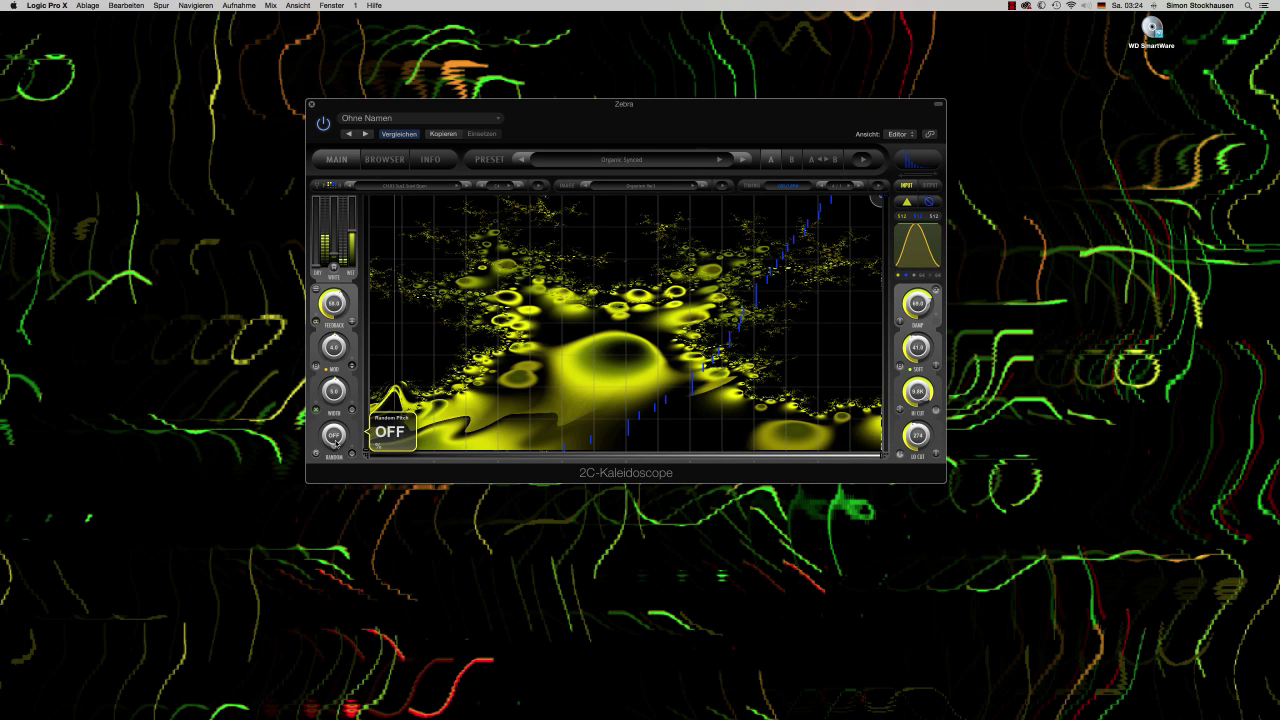
drag(336, 438, 343, 341)
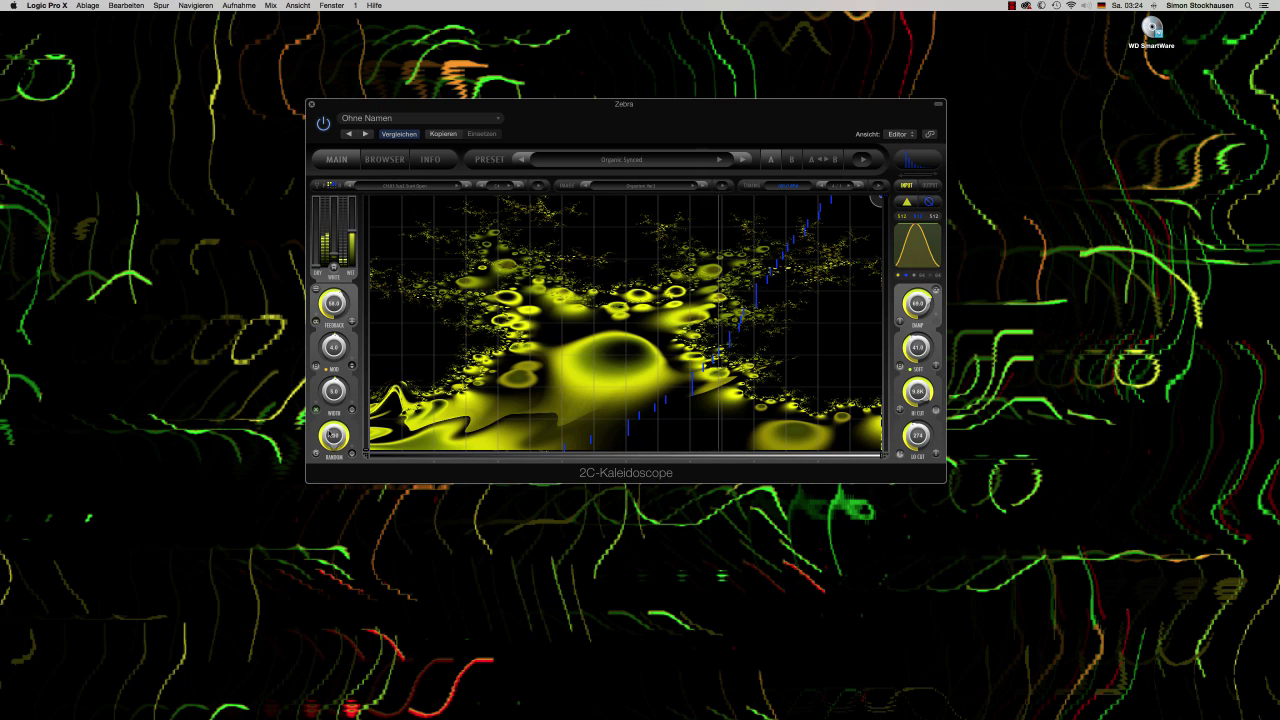
drag(333, 434, 335, 486)
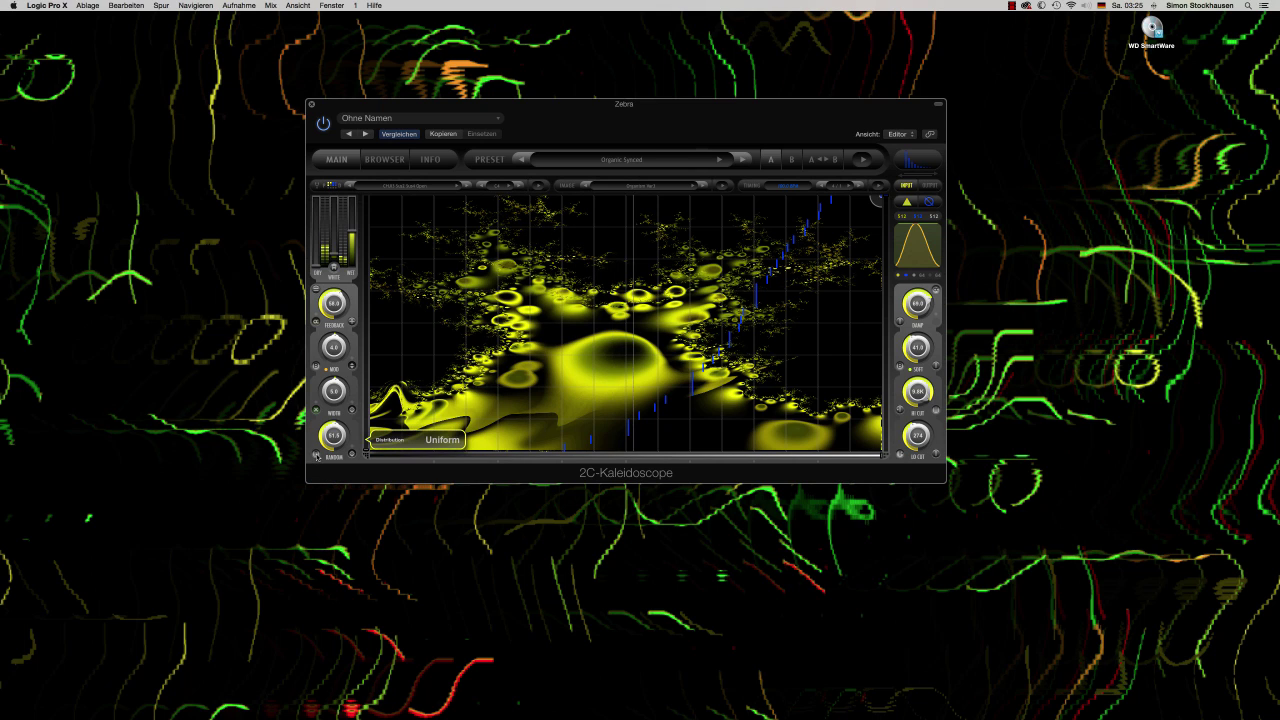
Try the random Distribution option, raise Random Phase, and turn Random Pitch up to 100%.
click(316, 457)
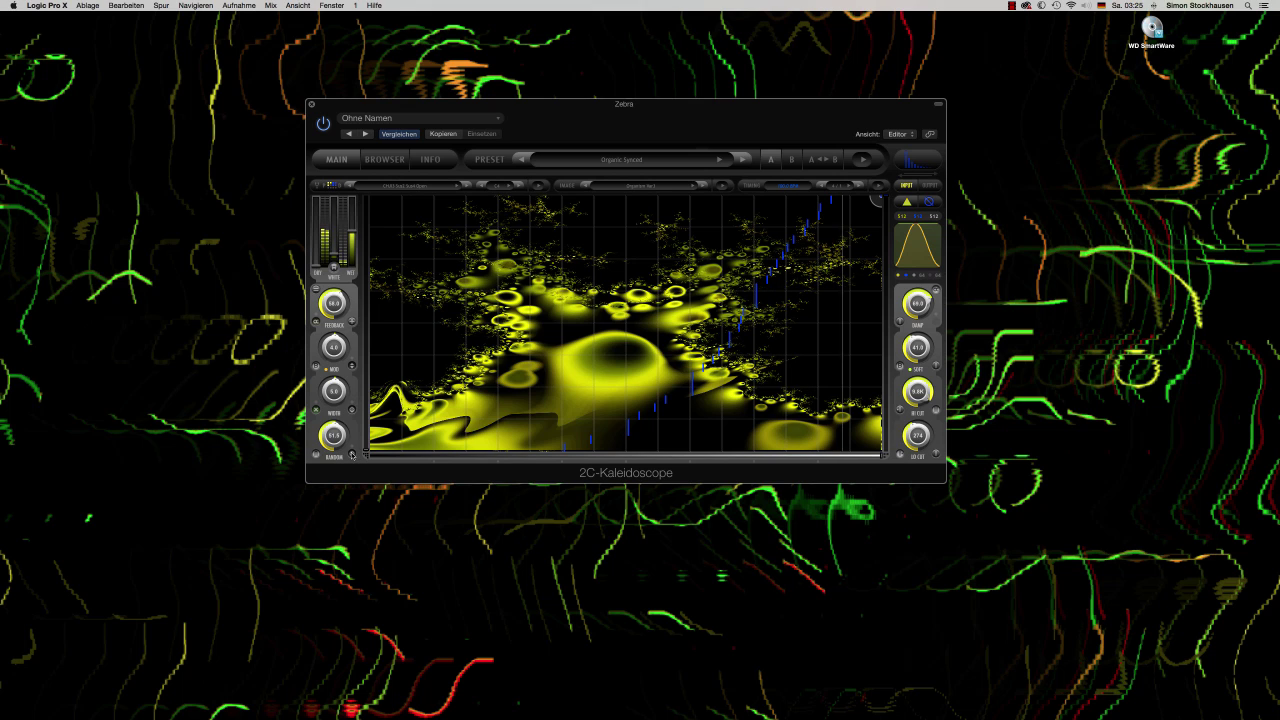
scroll(352, 453, up, 5)
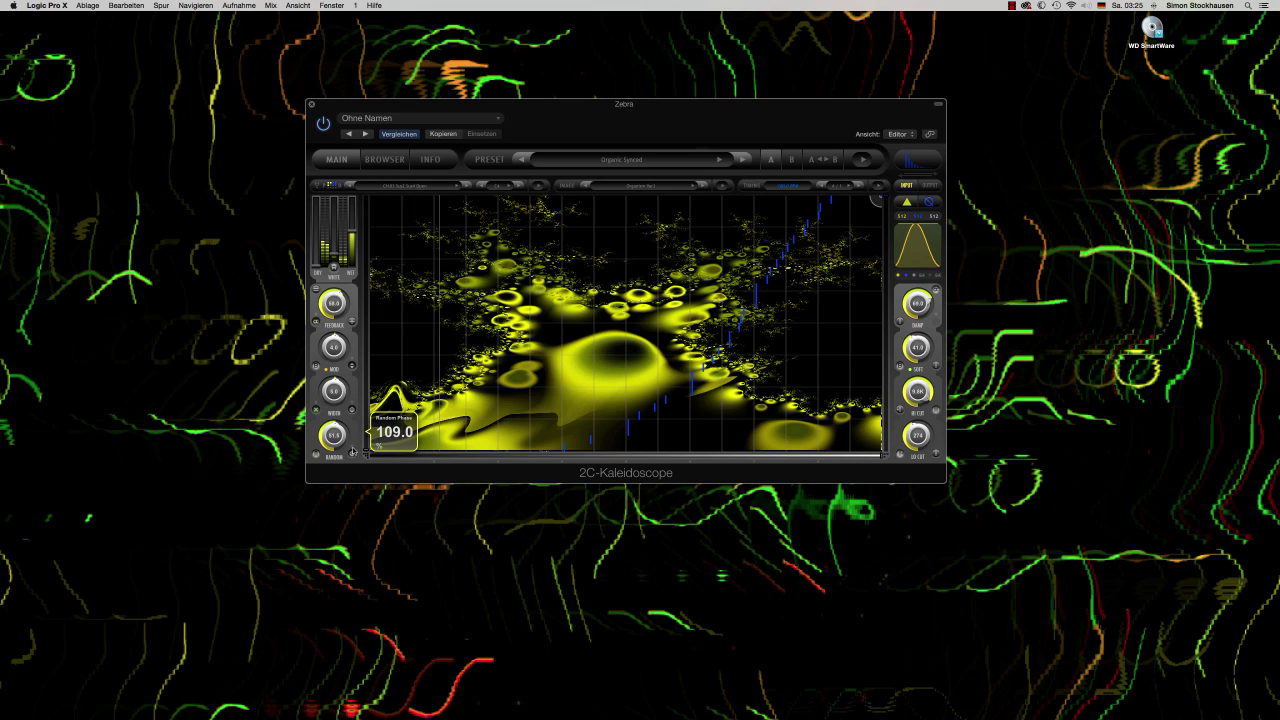
drag(352, 453, 345, 411)
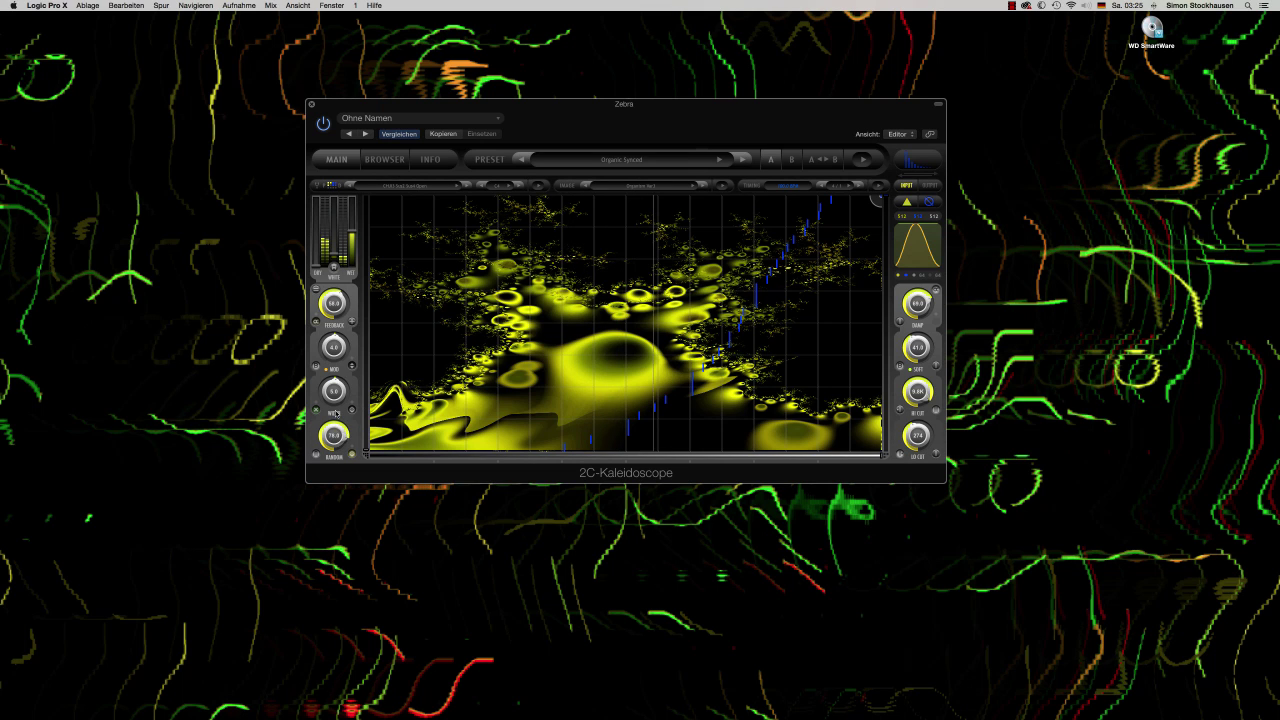
double_click(342, 436)
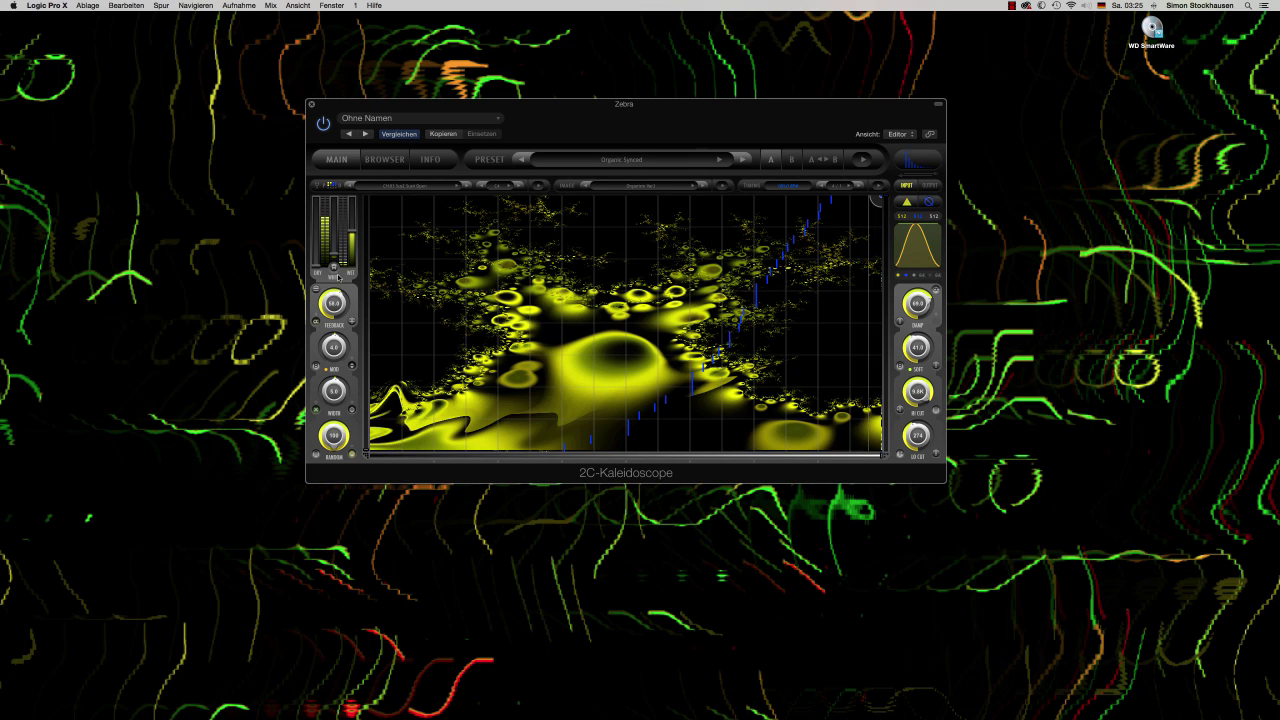
Audition White Noise at about 56% and raise the Wet Gain to 5.9 dB.
mouse_move(335, 248)
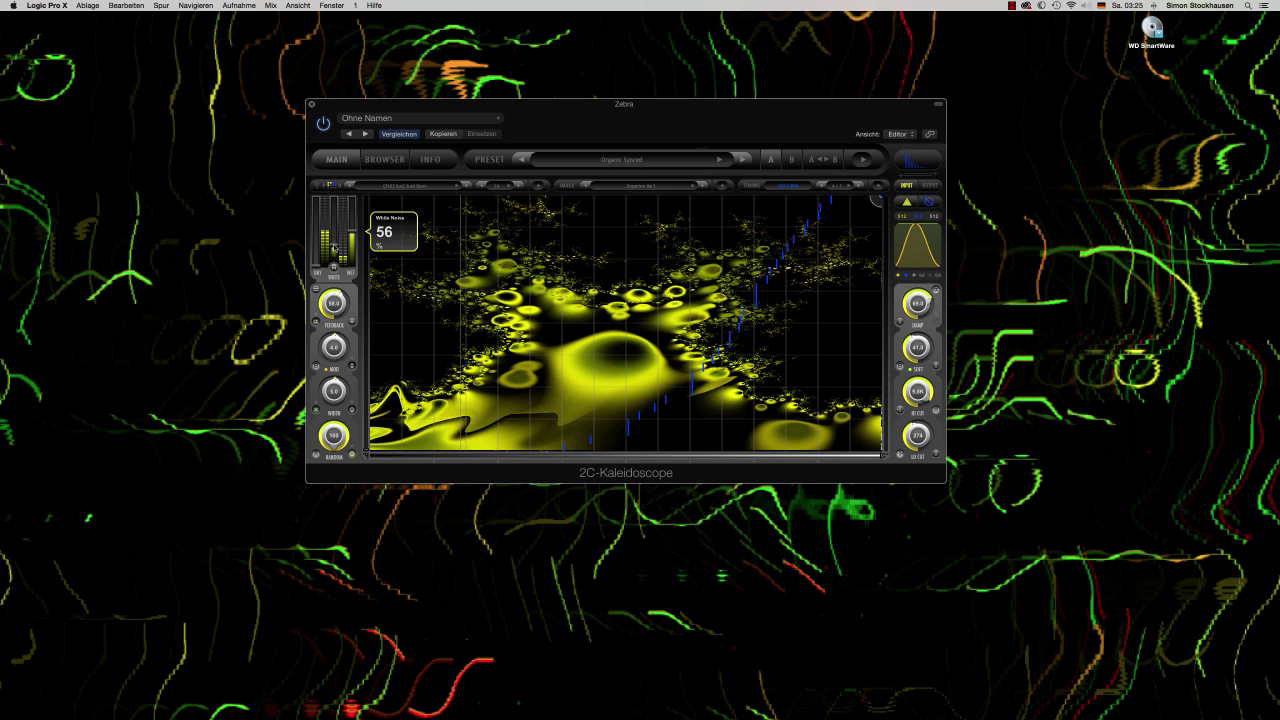
mouse_move(349, 218)
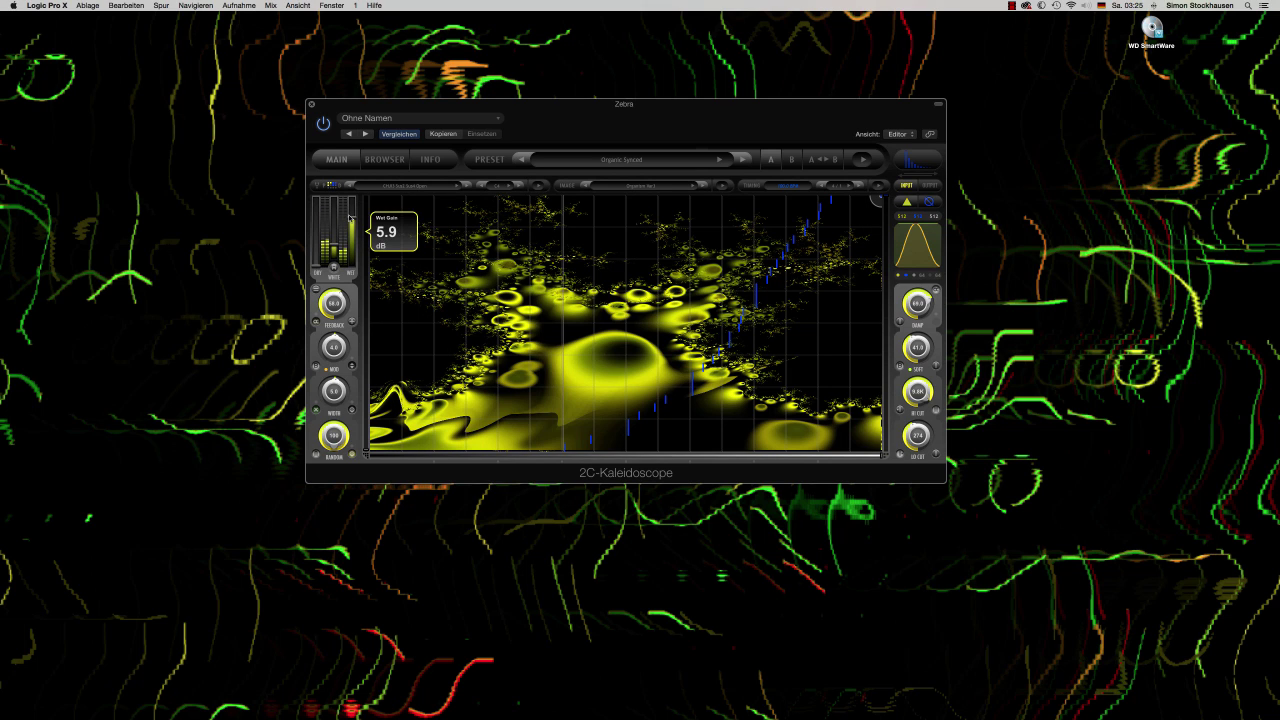
Sweep Feedback between 30% and 58.5%, settle it at about 40%, and lower Random Pitch to about 31%.
drag(334, 303, 334, 335)
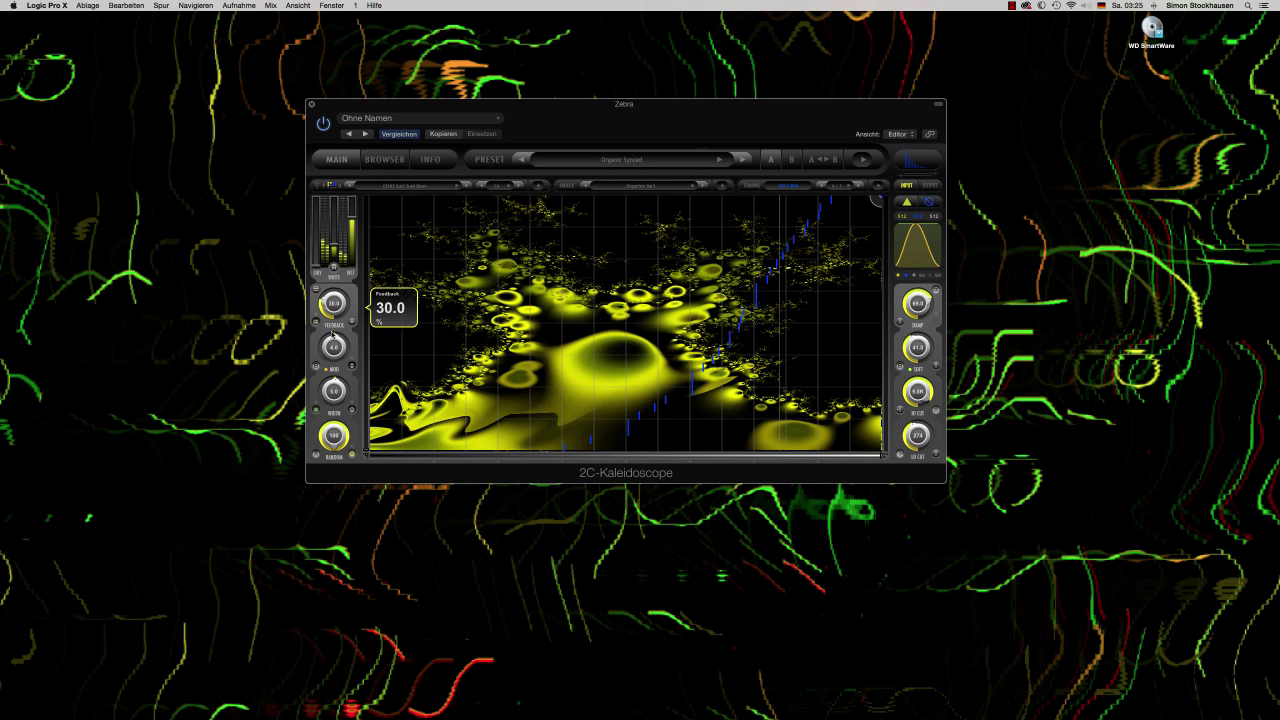
drag(333, 333, 338, 300)
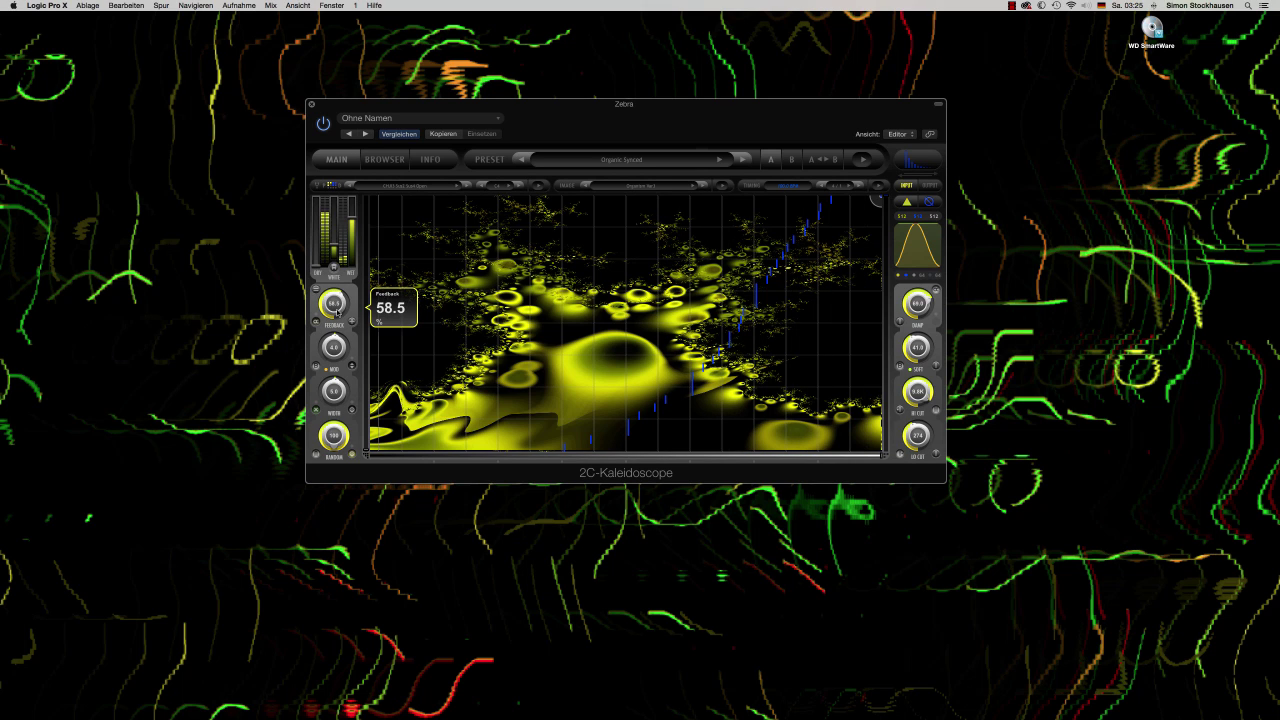
drag(333, 436, 330, 503)
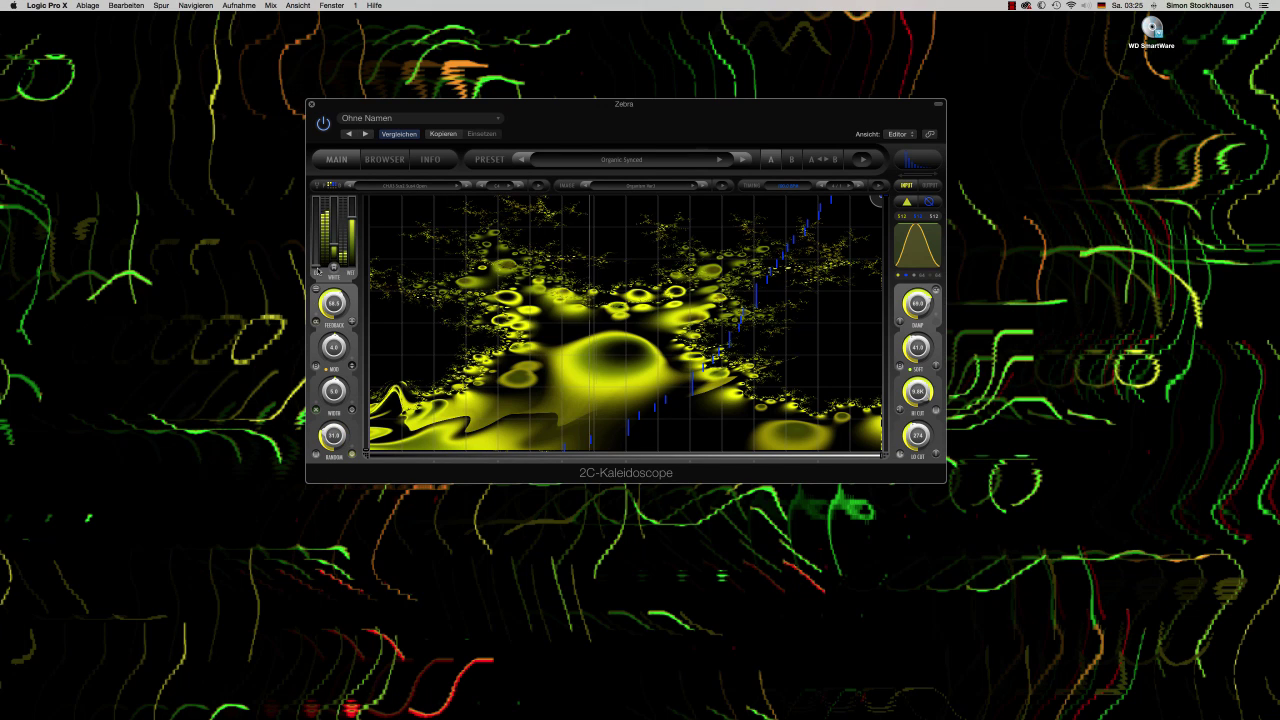
mouse_move(334, 303)
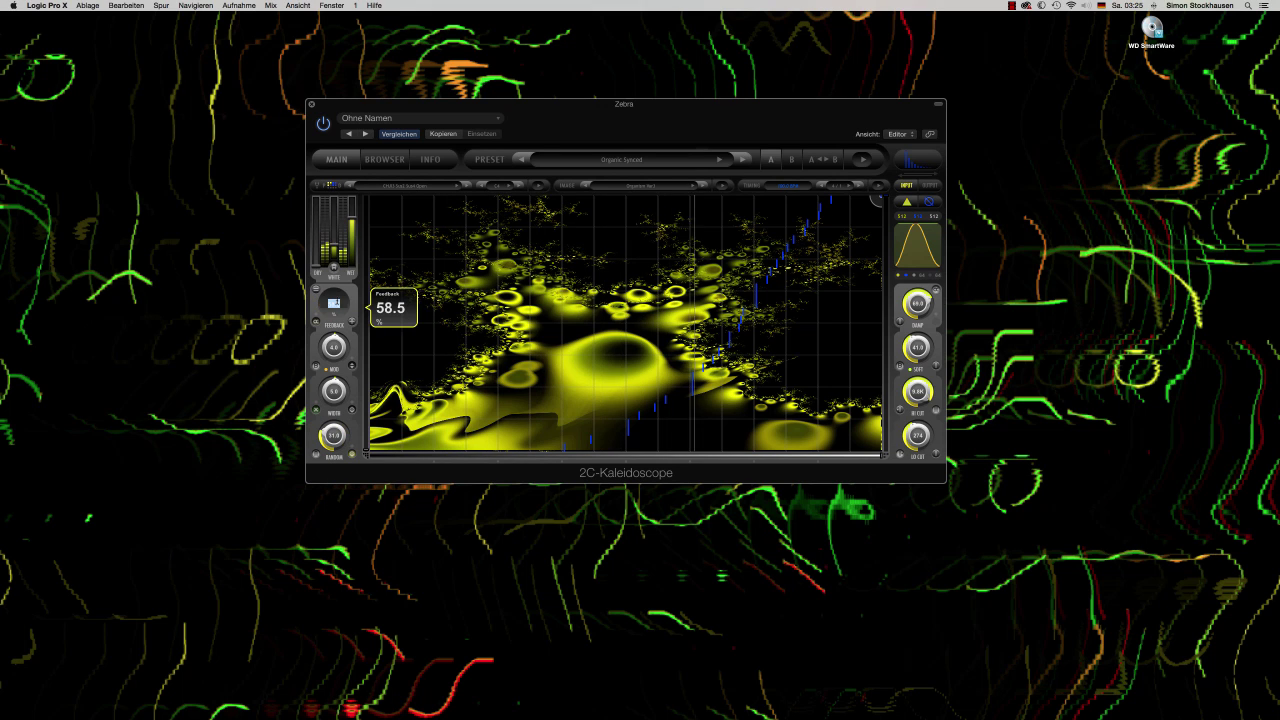
drag(334, 303, 334, 330)
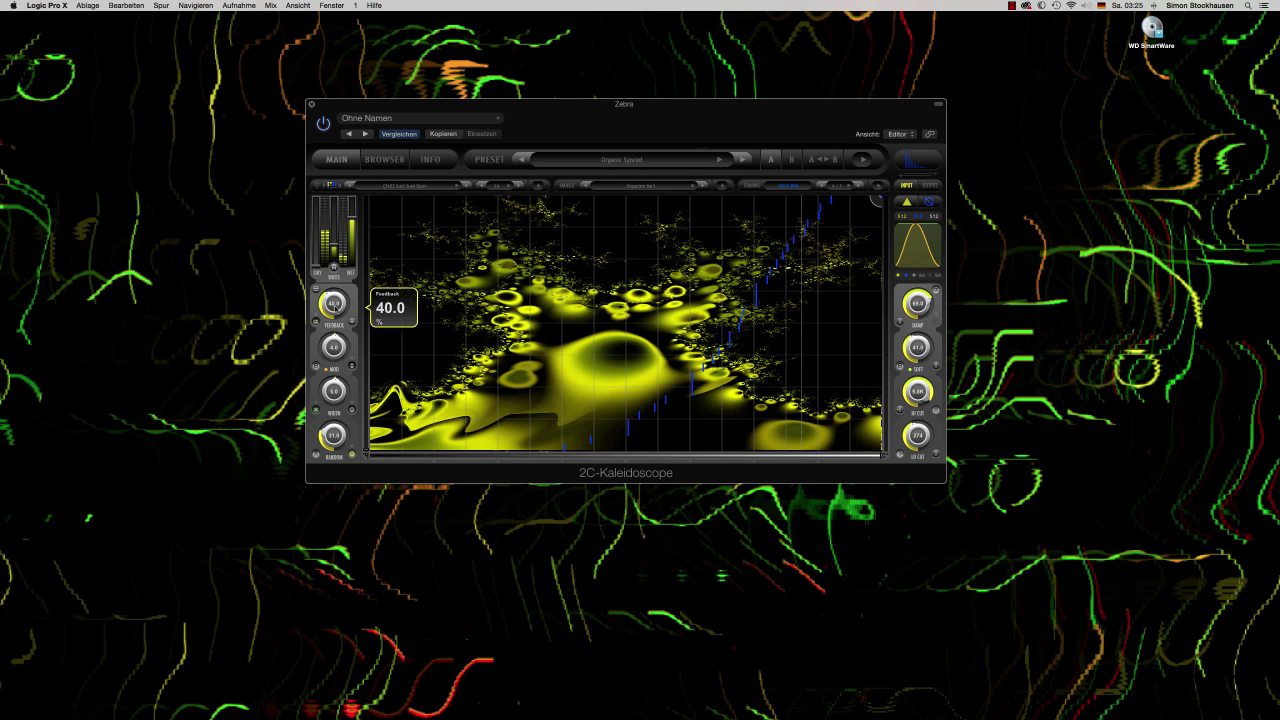
Lower Width 1 to -100%, return it to about -48%, and turn Random Phase down.
drag(333, 391, 340, 455)
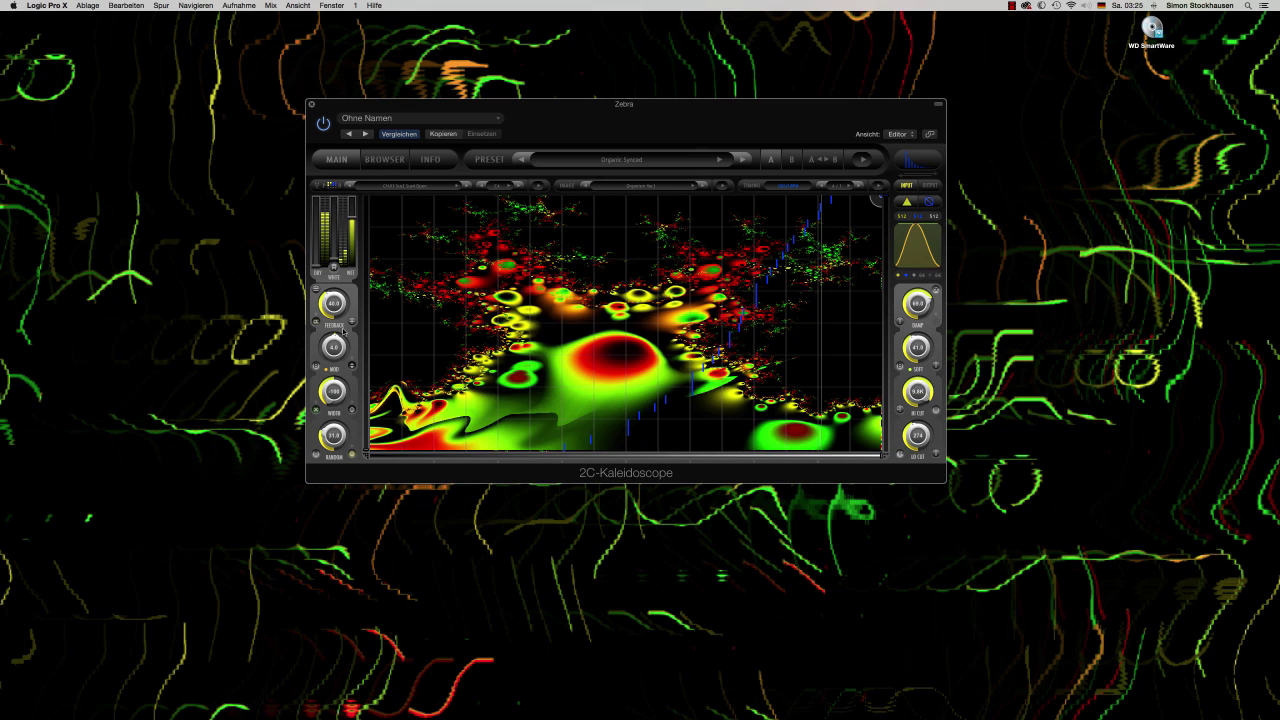
drag(333, 391, 333, 370)
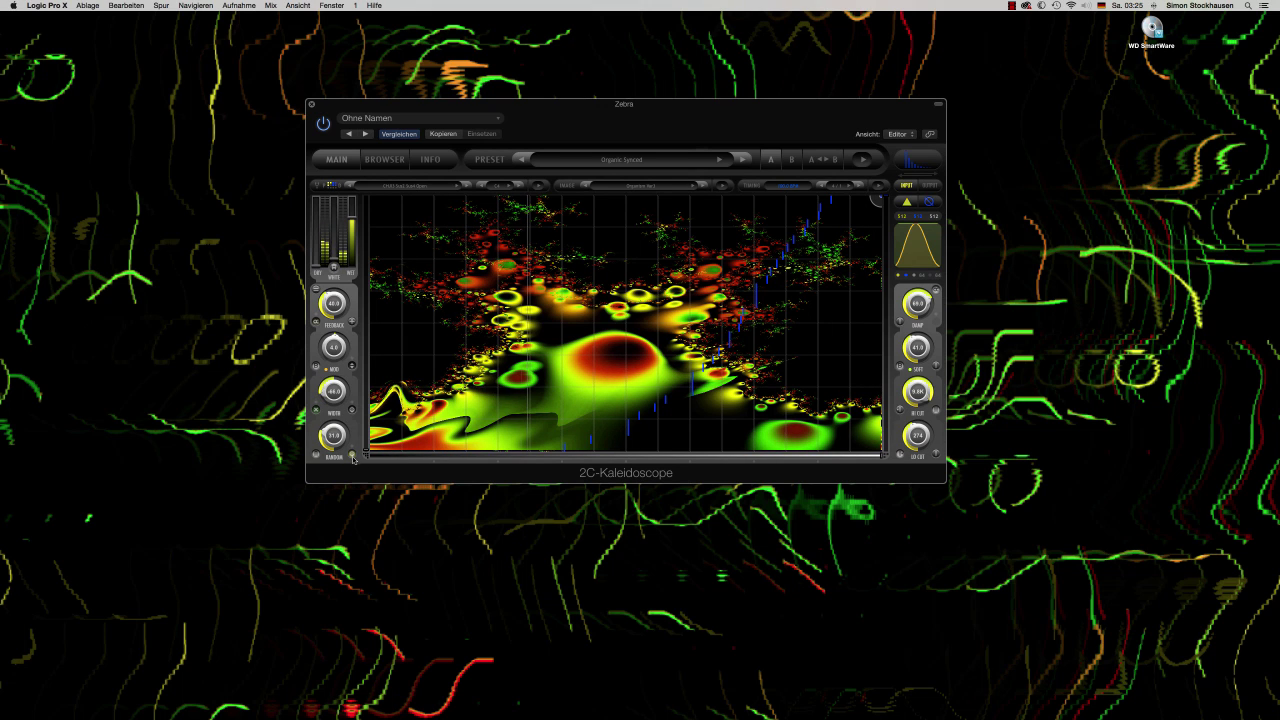
drag(353, 460, 353, 522)
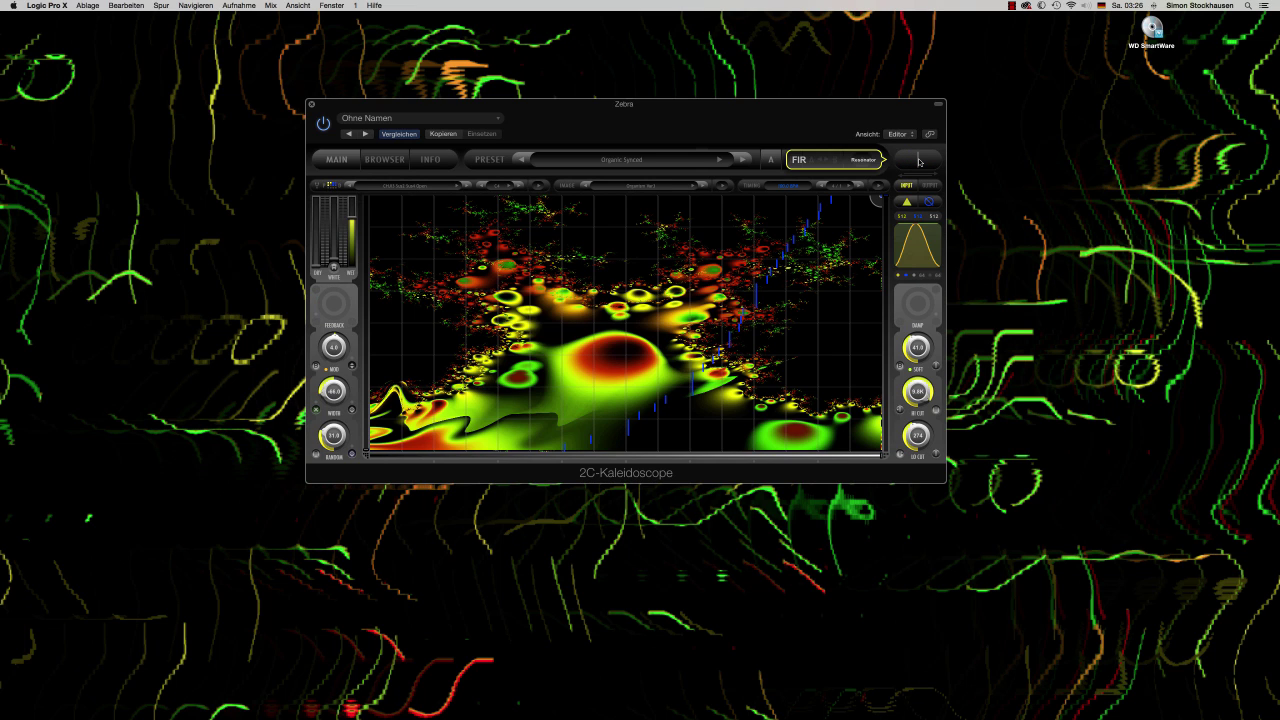
Switch the Resonator out of FIR mode so that Feedback and Damp are available.
click(918, 161)
click(918, 160)
click(913, 202)
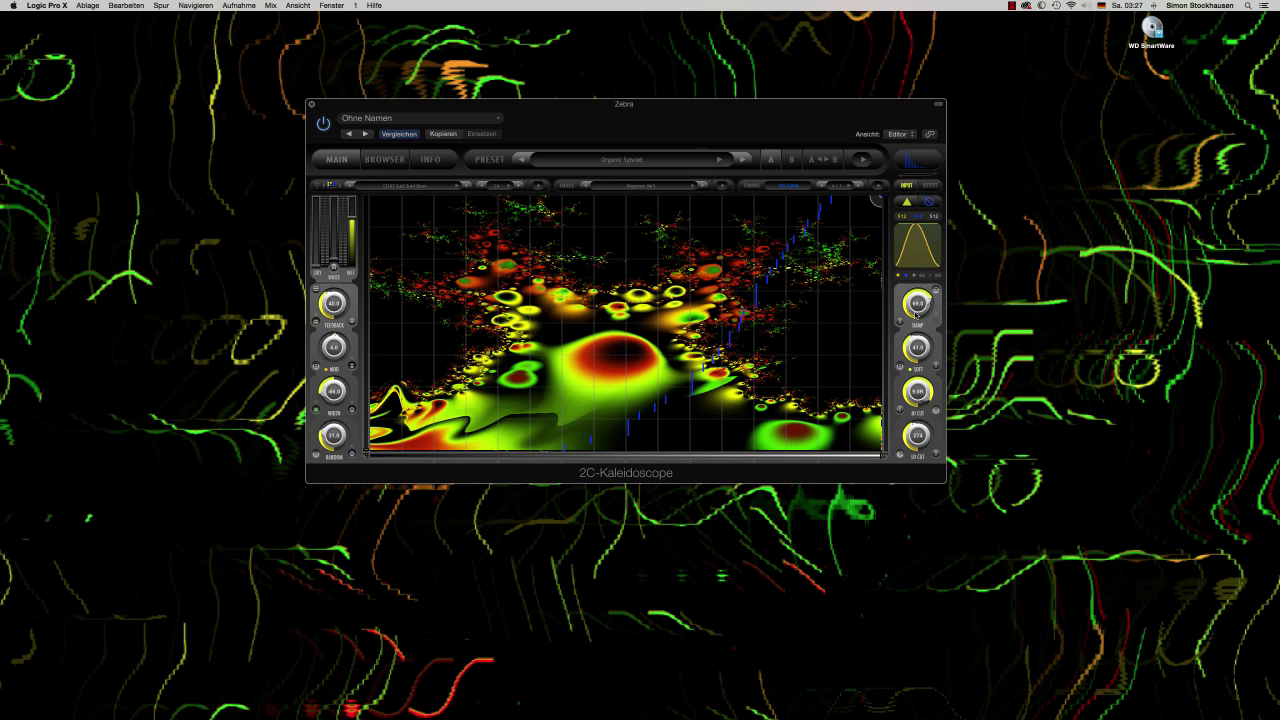
Lower Damp Freq to 0% and try a different Damp Q.
mouse_move(917, 303)
scroll(917, 327, down, 5)
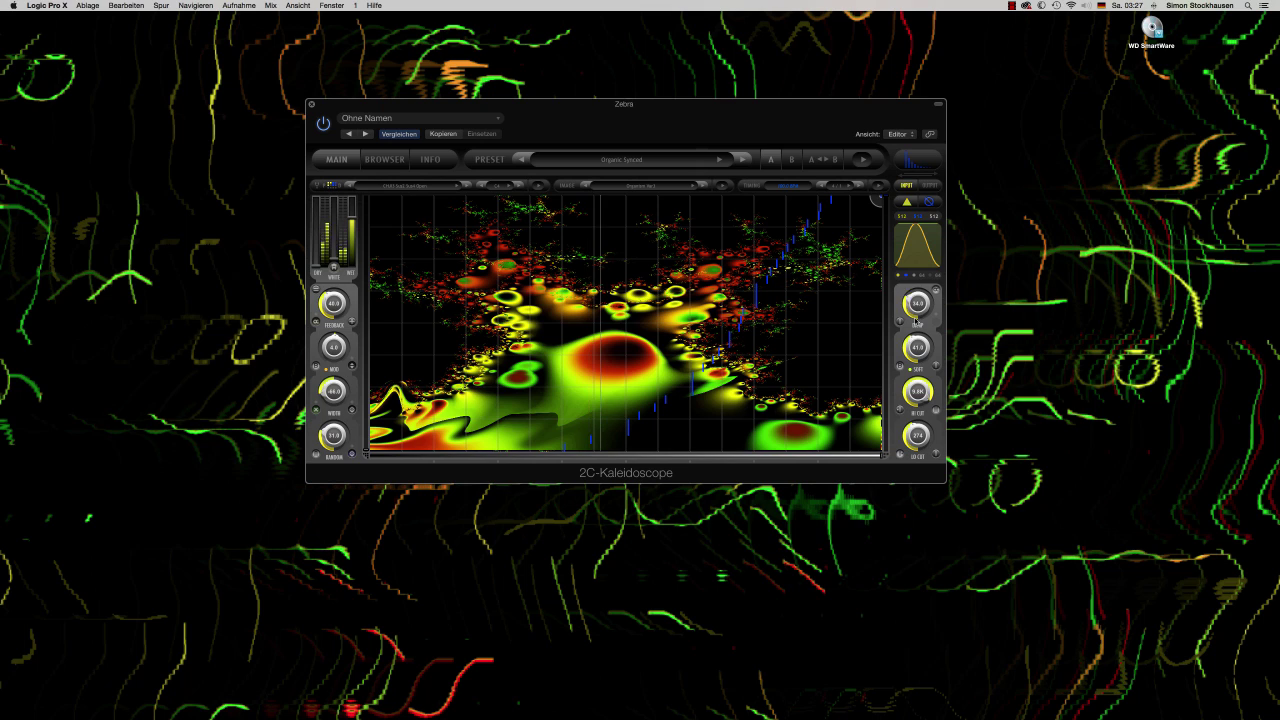
drag(917, 322, 917, 348)
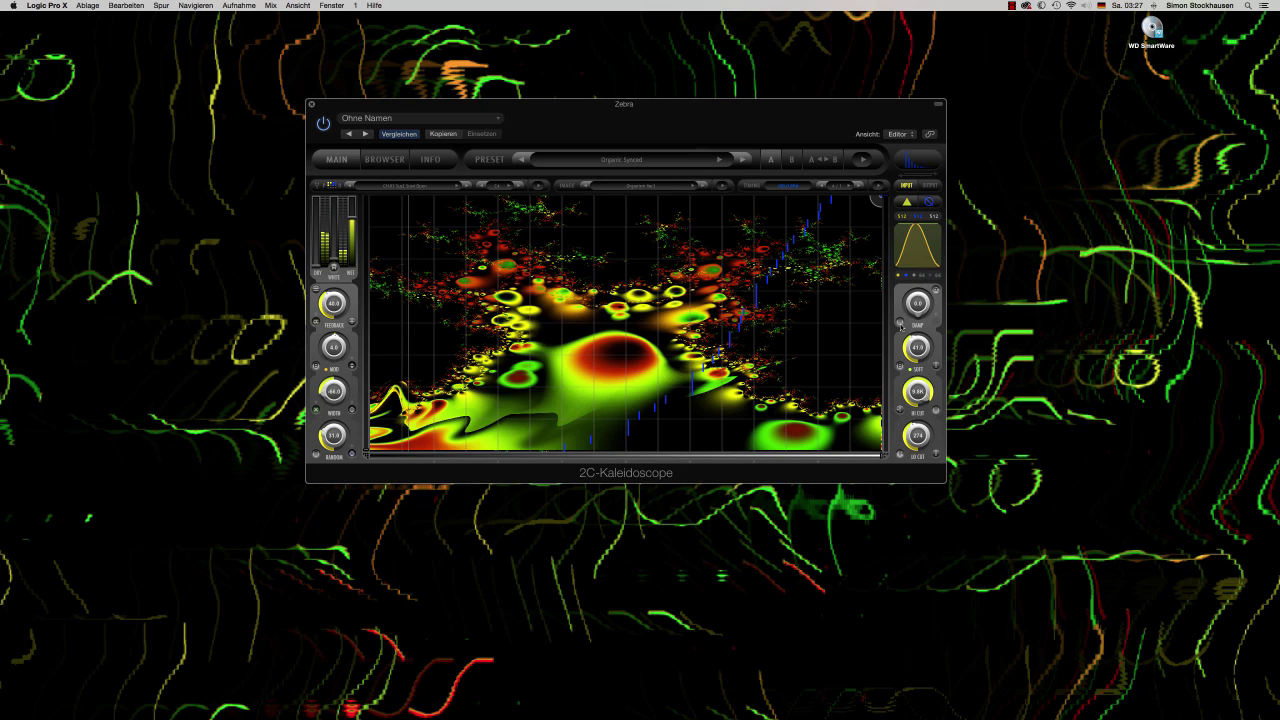
mouse_move(901, 325)
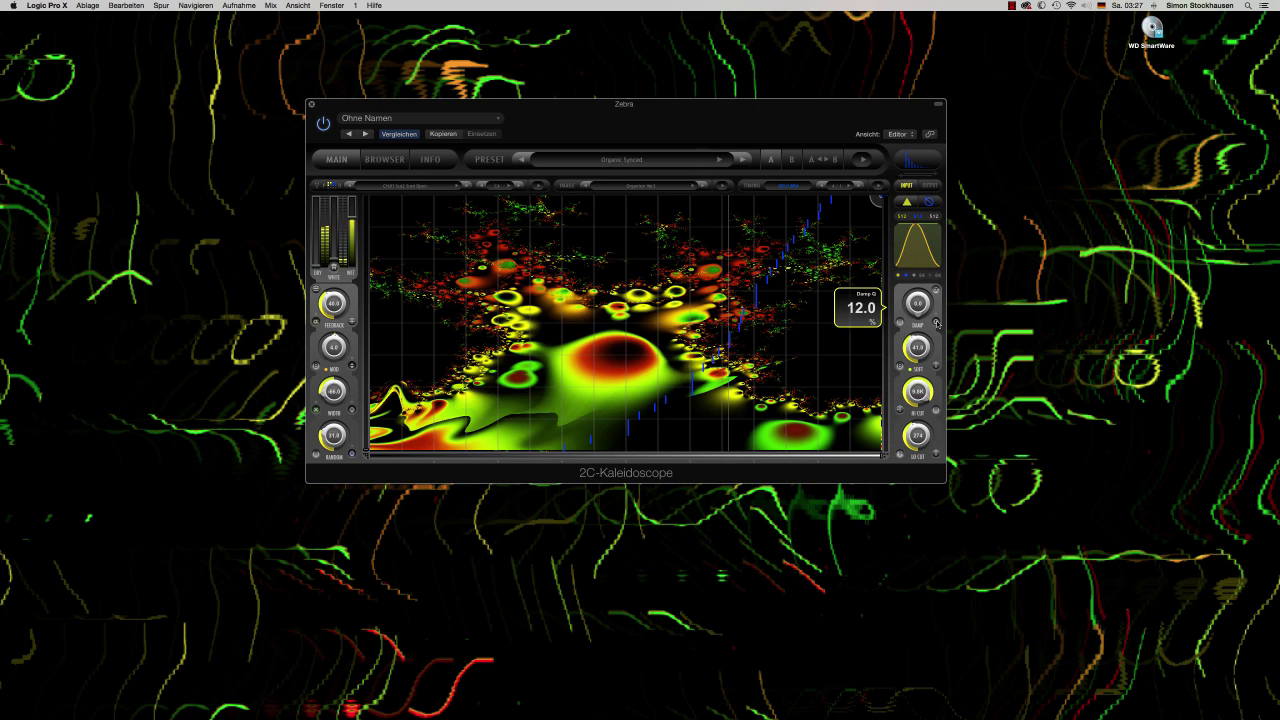
drag(937, 323, 937, 311)
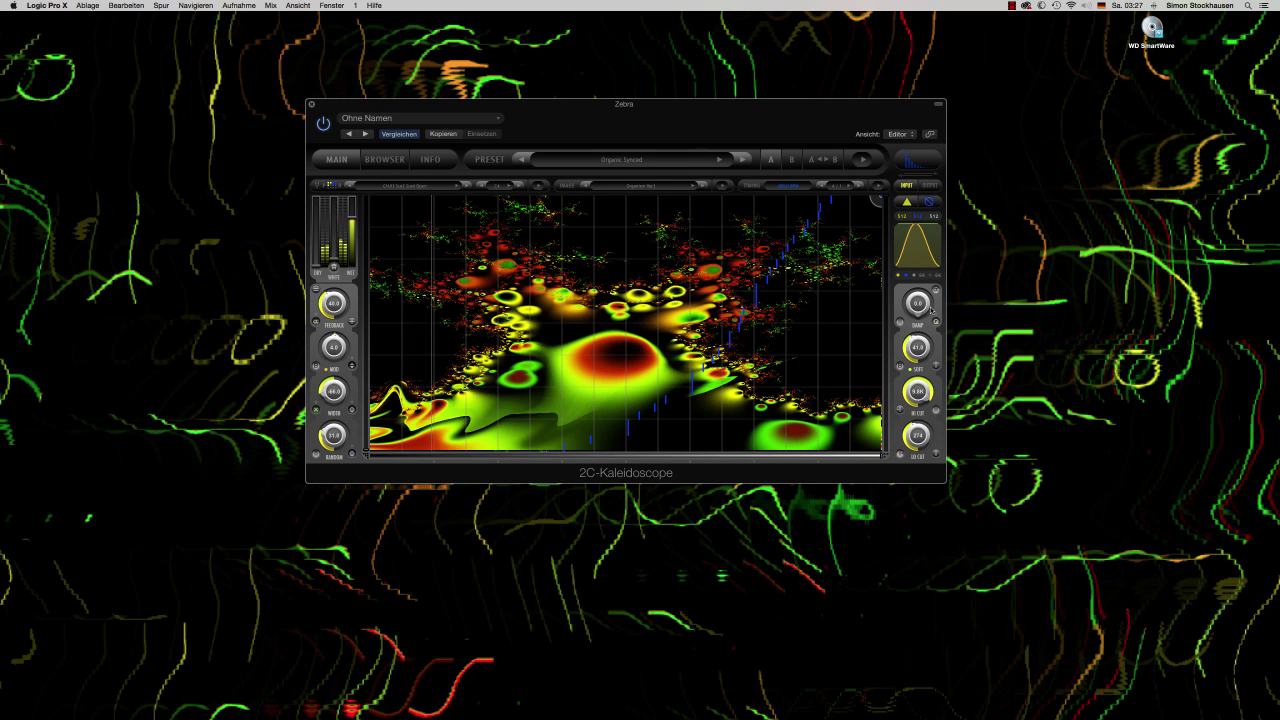
mouse_move(923, 310)
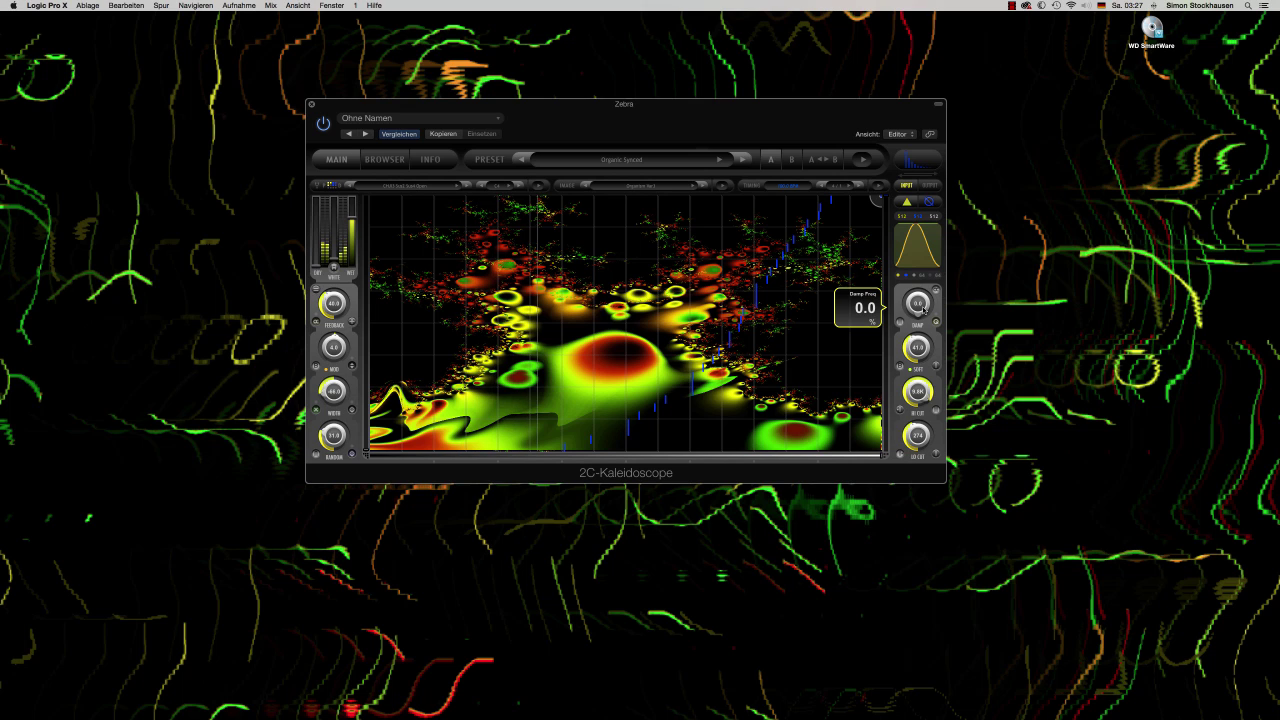
Raise Damp Freq in stages to about 76% and turn Damp Q down.
mouse_move(923, 310)
mouse_down()
mouse_move(930, 235)
mouse_move(925, 302)
mouse_move(926, 288)
mouse_up()
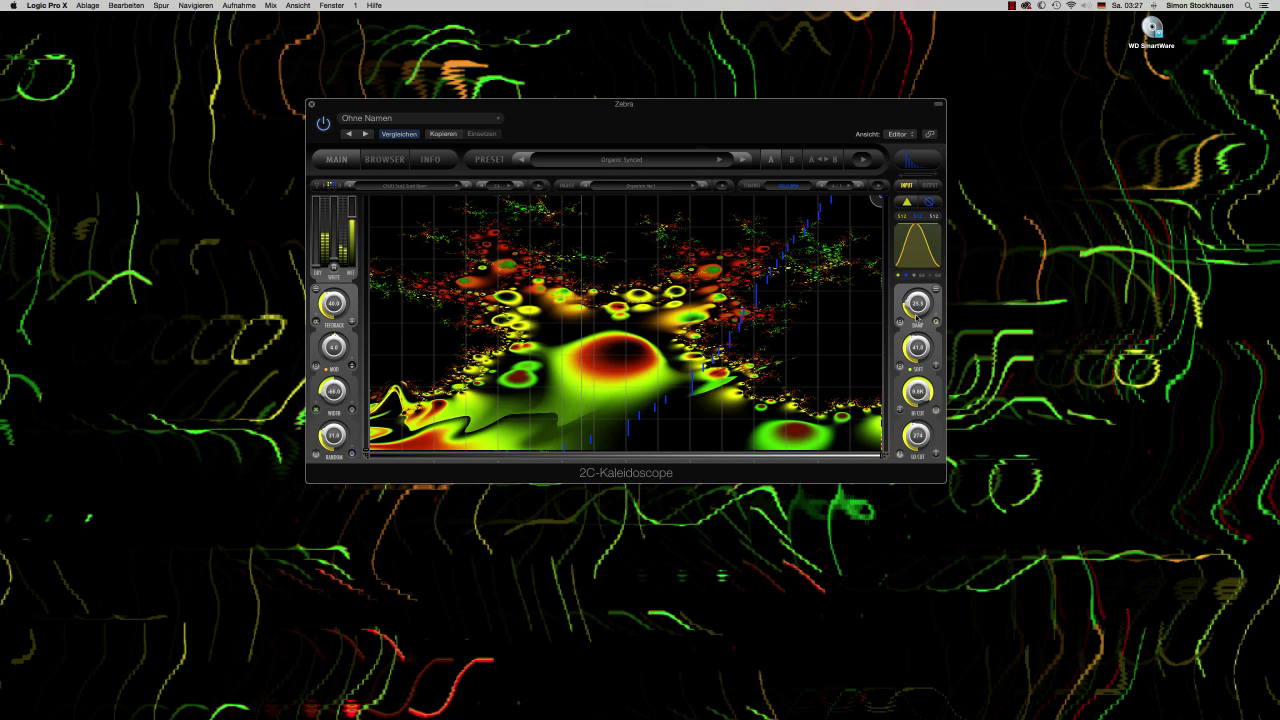
drag(916, 317, 918, 283)
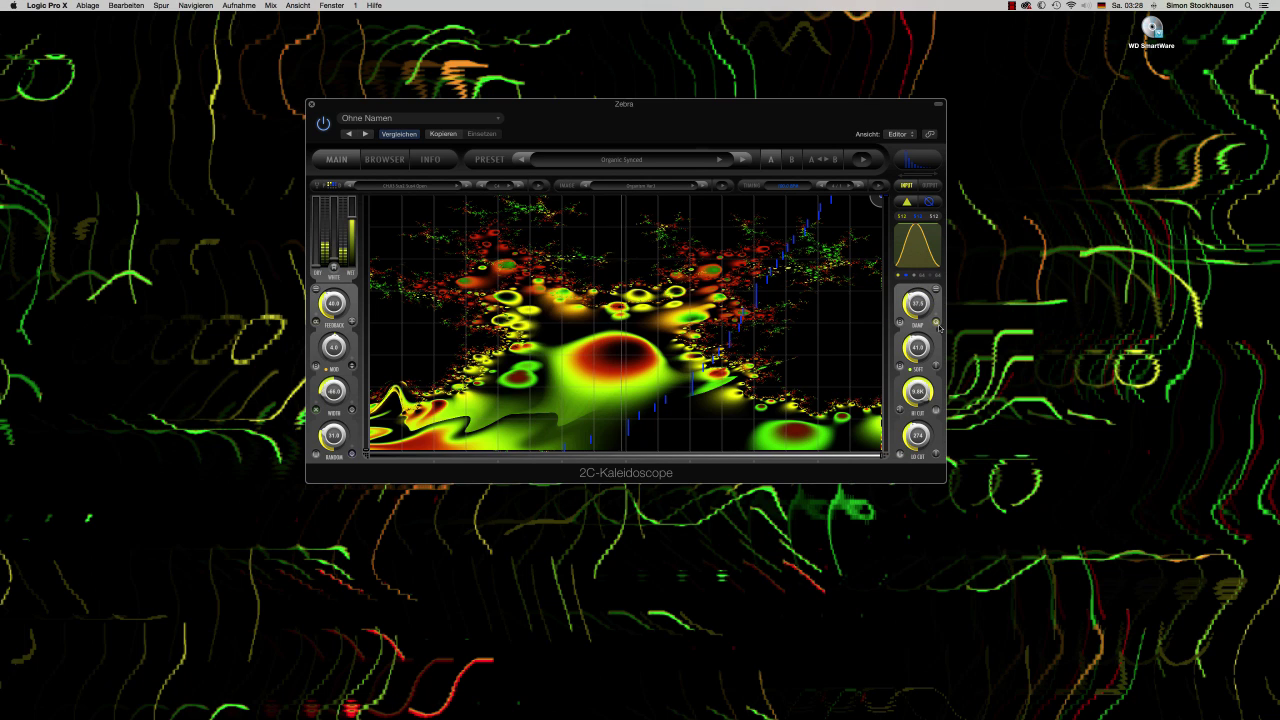
drag(939, 328, 938, 396)
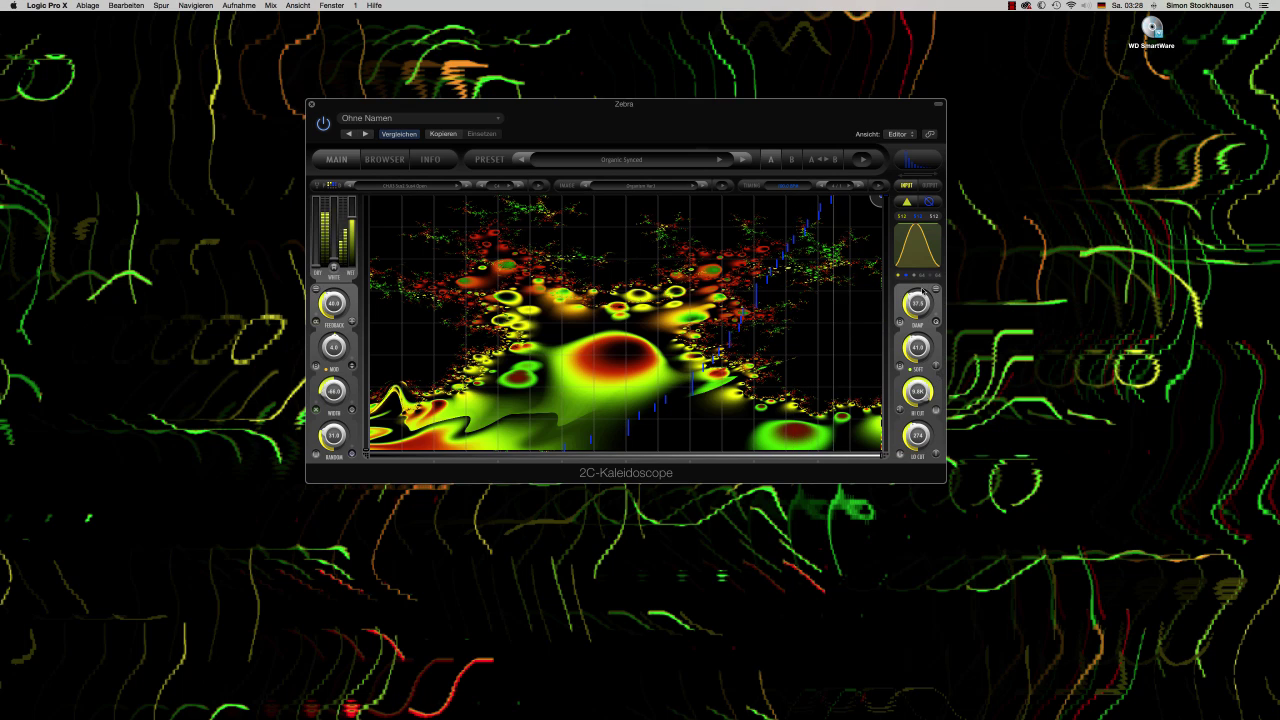
mouse_move(922, 292)
mouse_down()
mouse_move(922, 280)
mouse_move(923, 304)
mouse_up()
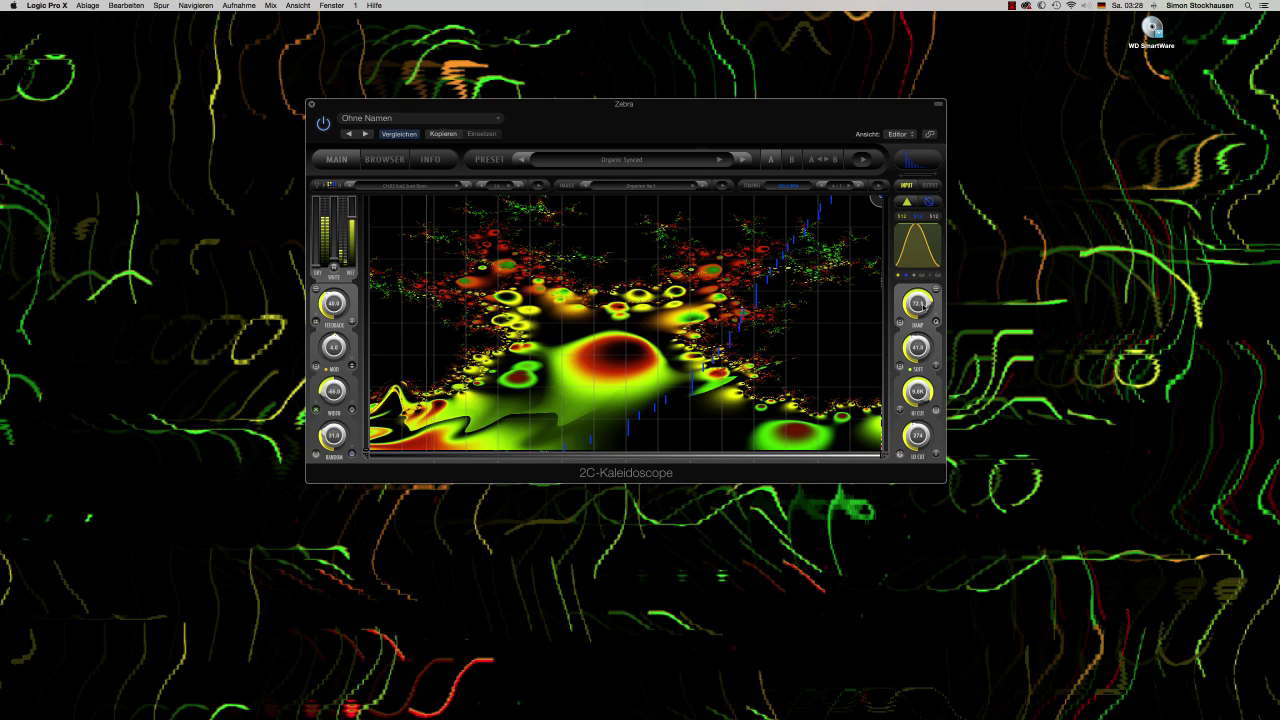
click(937, 291)
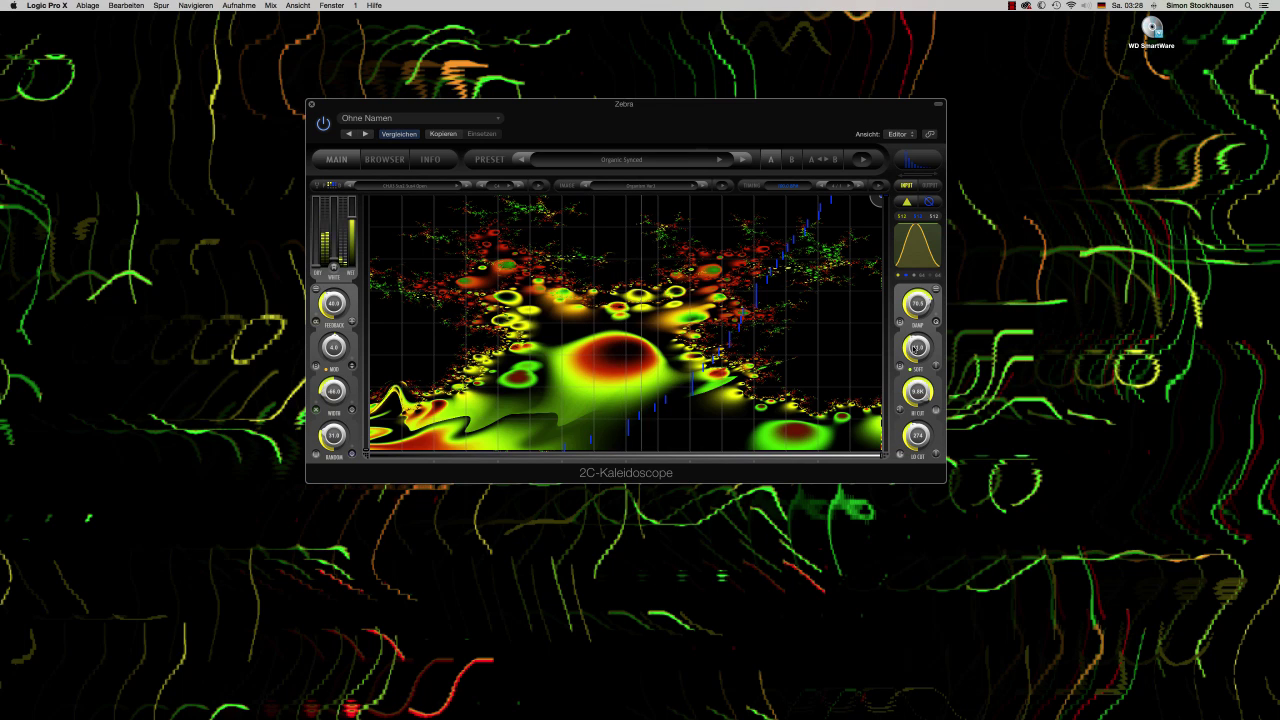
Raise Soft, compare Soft Types including Harmonic and Butterworth, and turn Soft down to 0%.
mouse_move(914, 349)
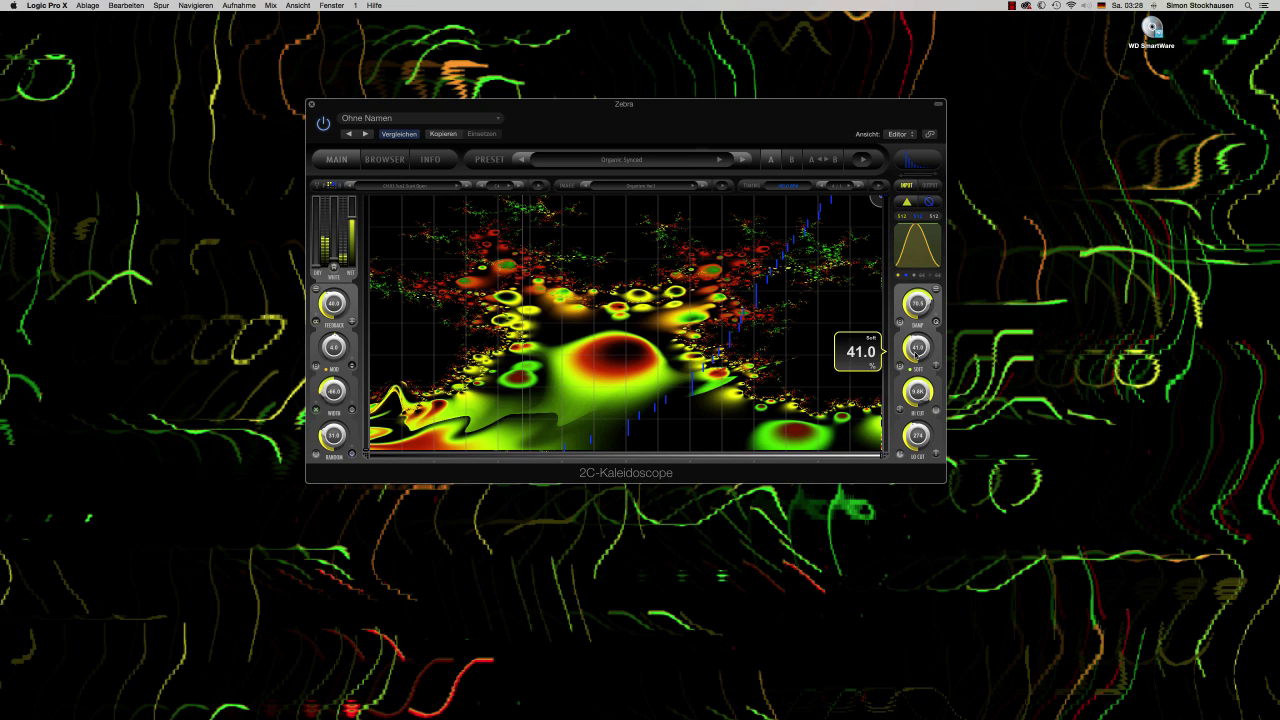
mouse_move(916, 352)
mouse_down()
mouse_move(920, 308)
mouse_move(913, 363)
mouse_move(899, 368)
mouse_up()
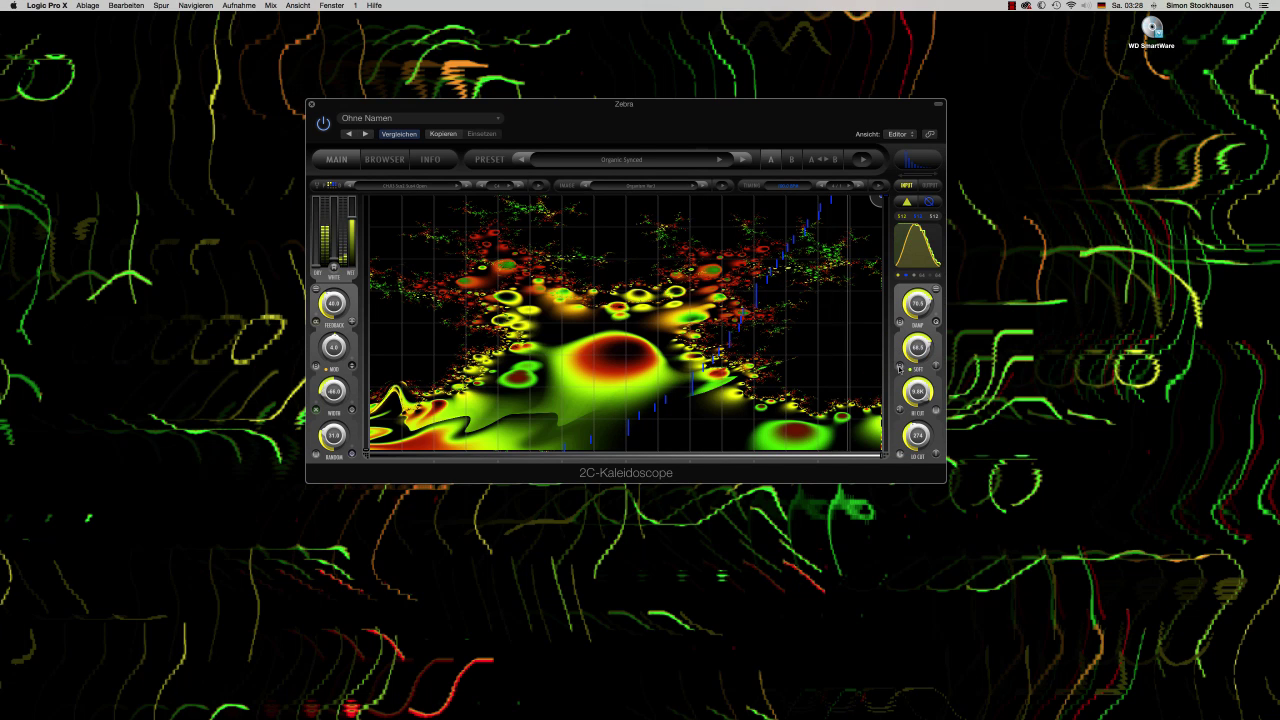
scroll(899, 368, down, 1)
click(899, 368)
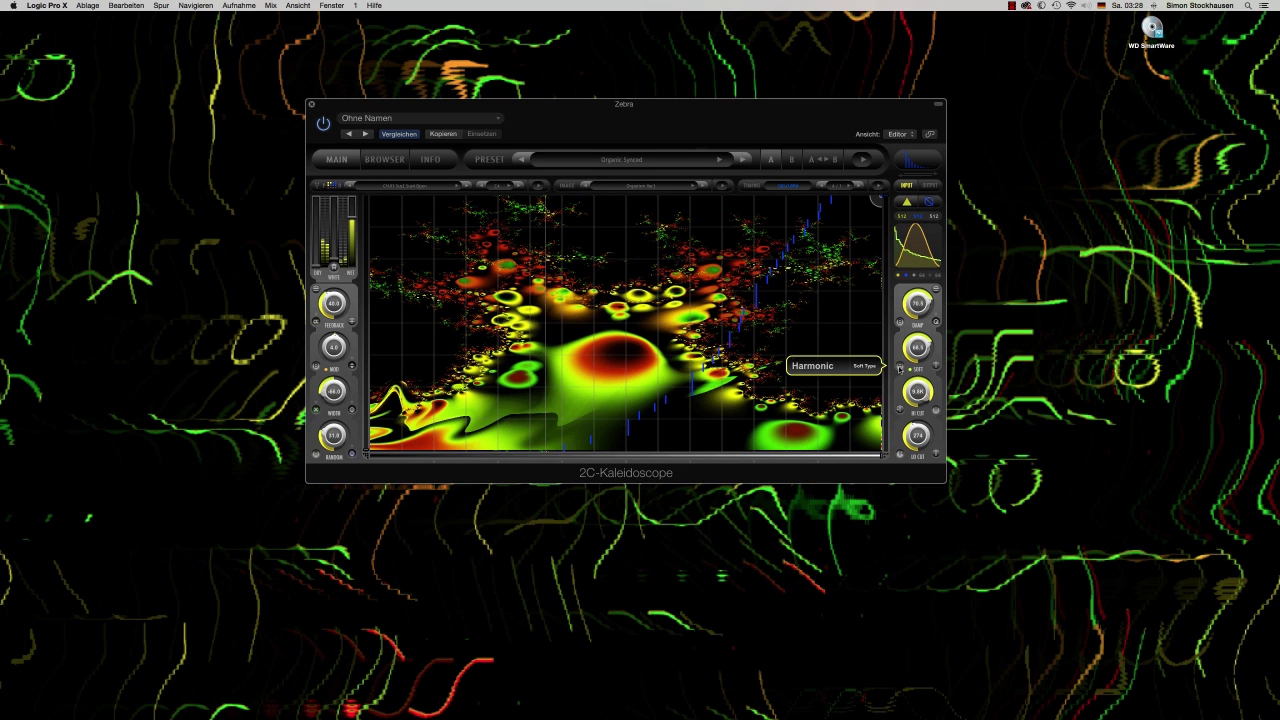
click(899, 368)
click(899, 368)
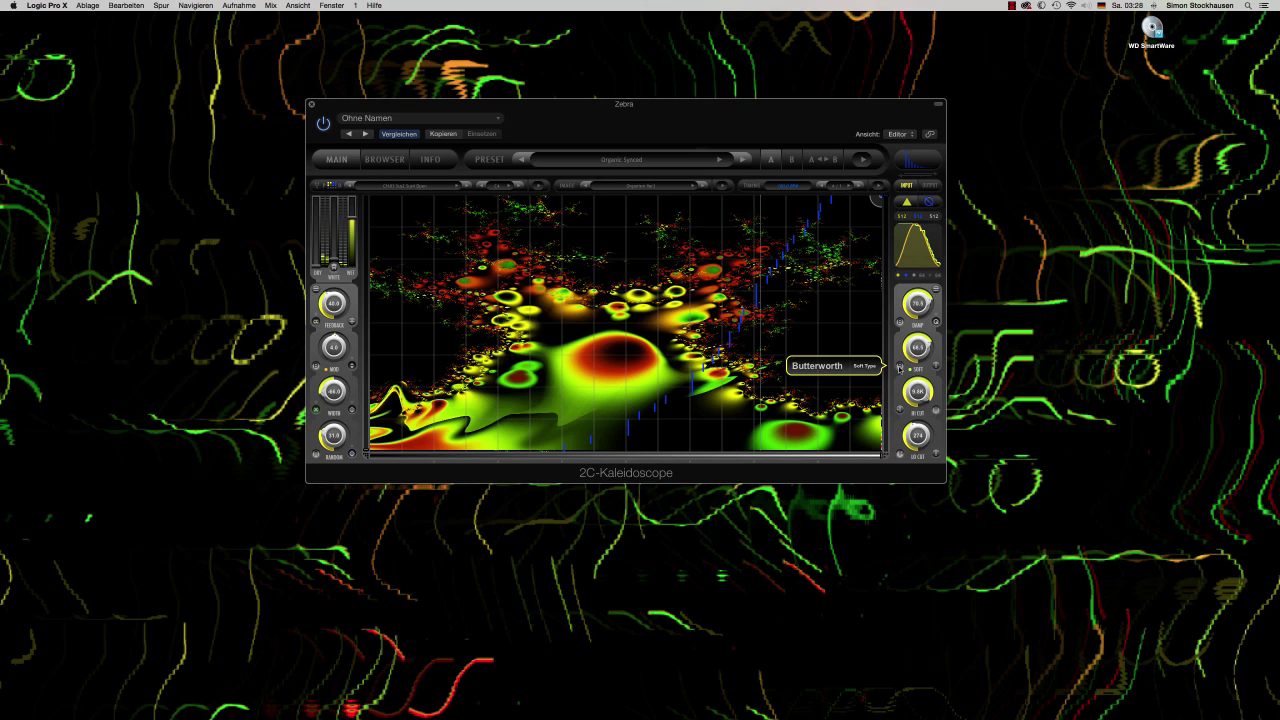
click(899, 368)
drag(917, 347, 908, 413)
drag(905, 362, 898, 390)
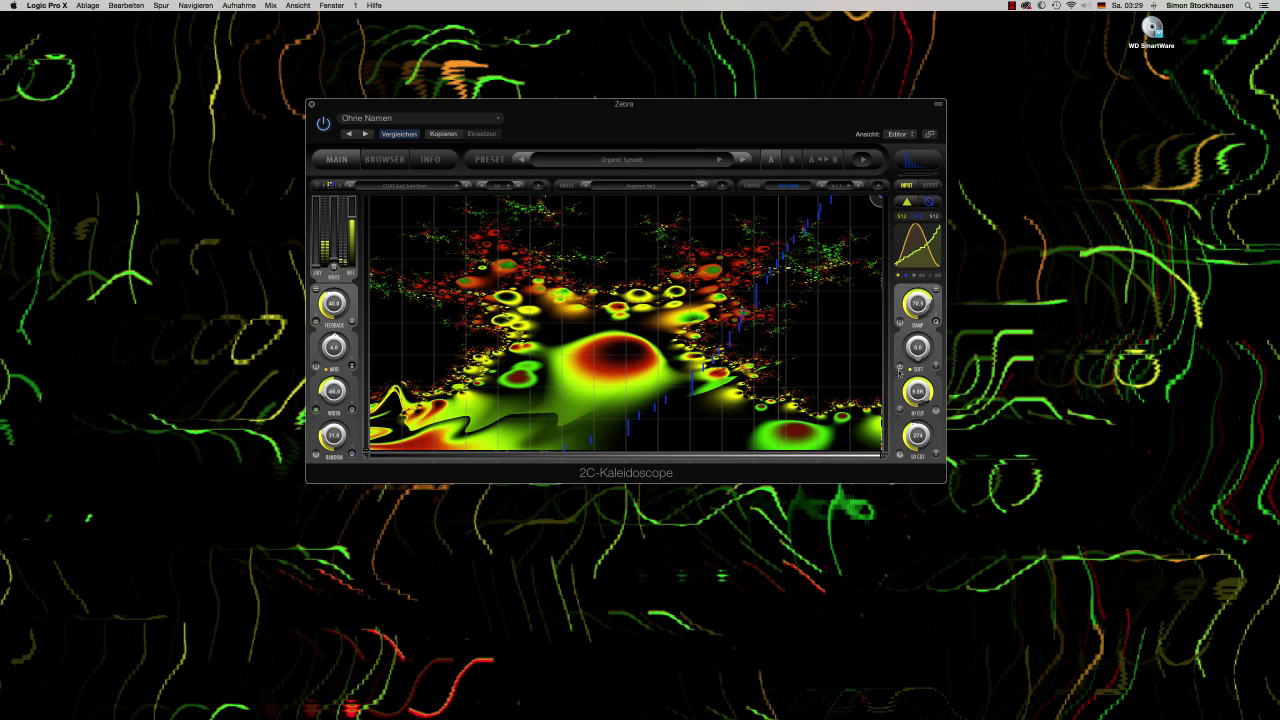
Step the Soft Type through Harmonic, Exponential and Butterworth to Asym Bell, and raise Soft.
mouse_move(898, 371)
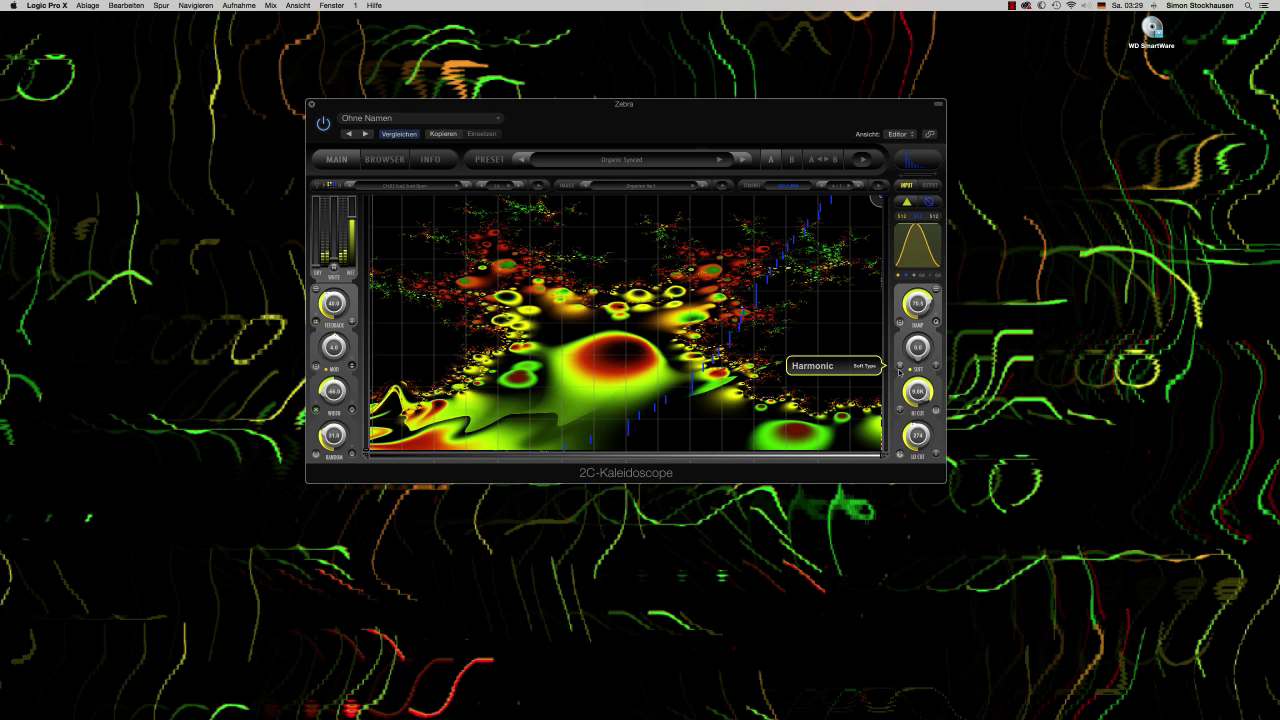
click(899, 370)
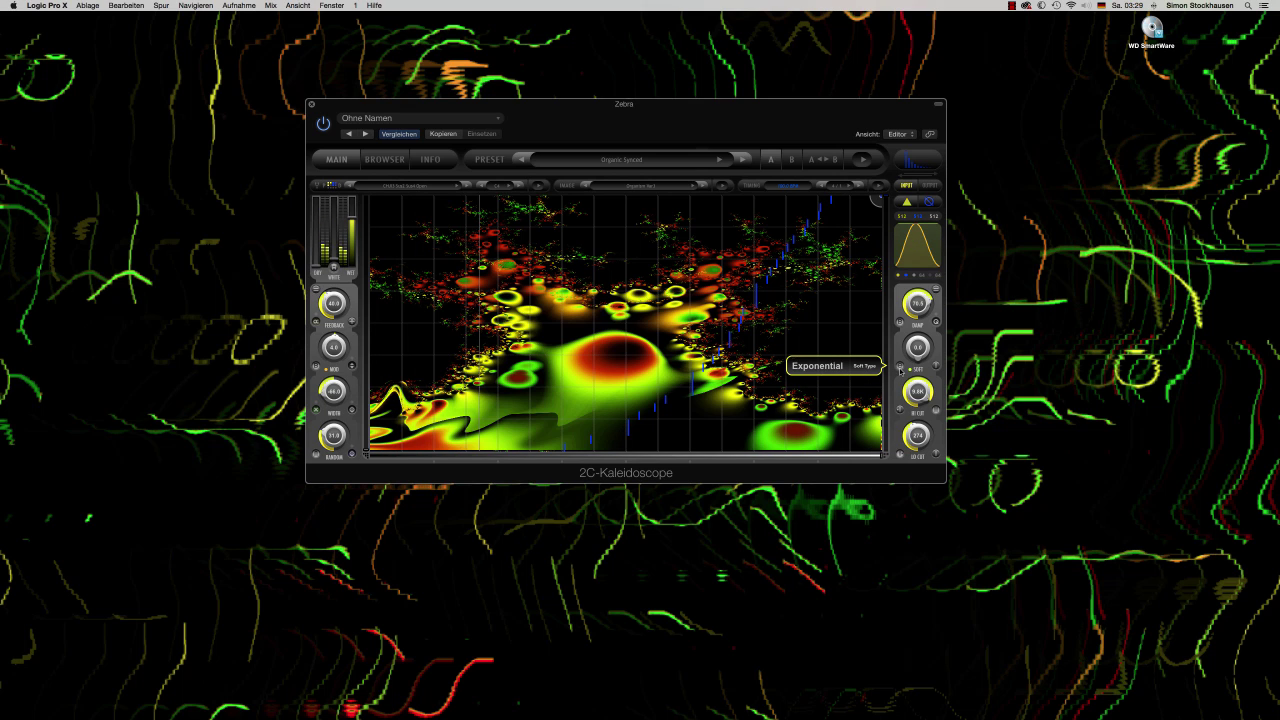
click(899, 370)
click(899, 370)
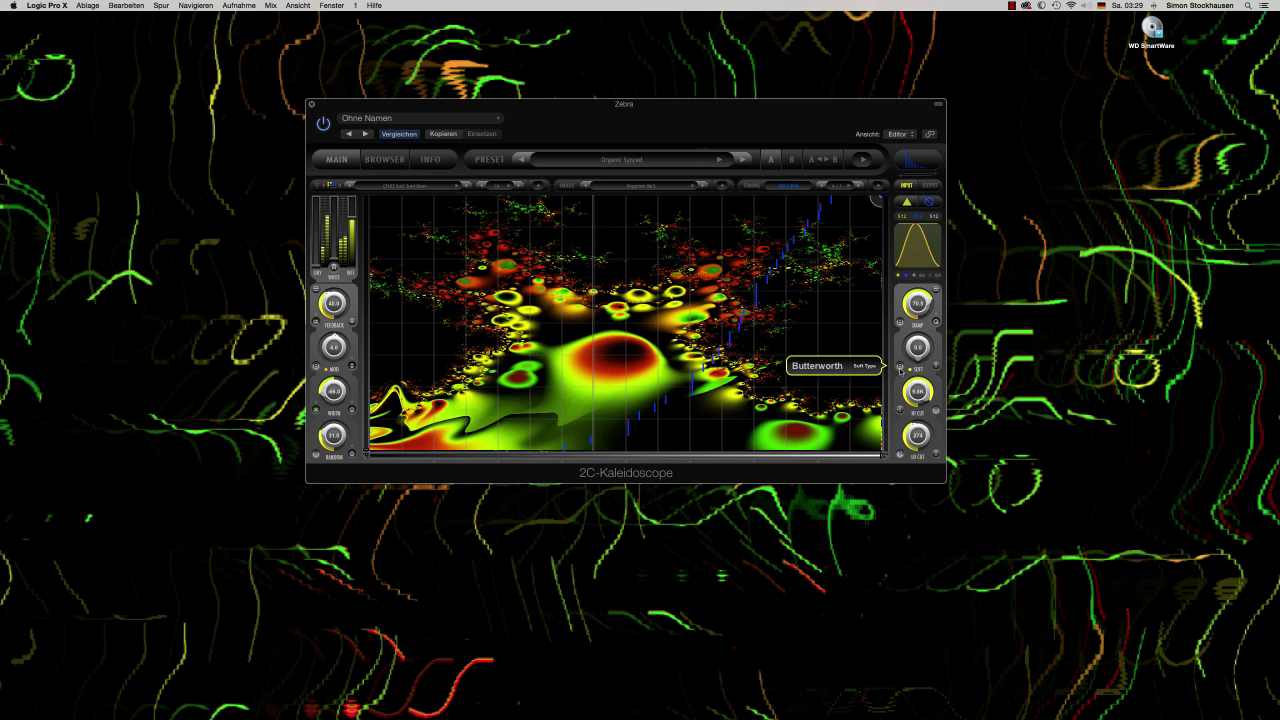
click(899, 370)
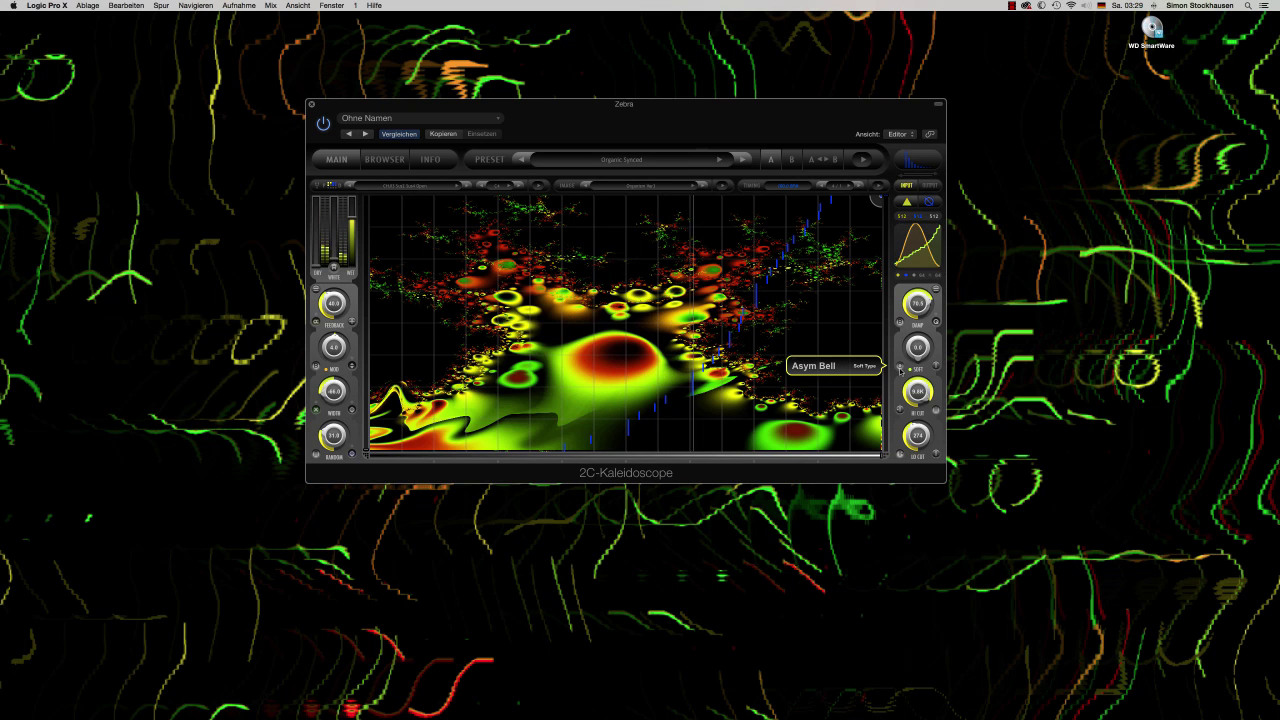
drag(916, 348, 918, 298)
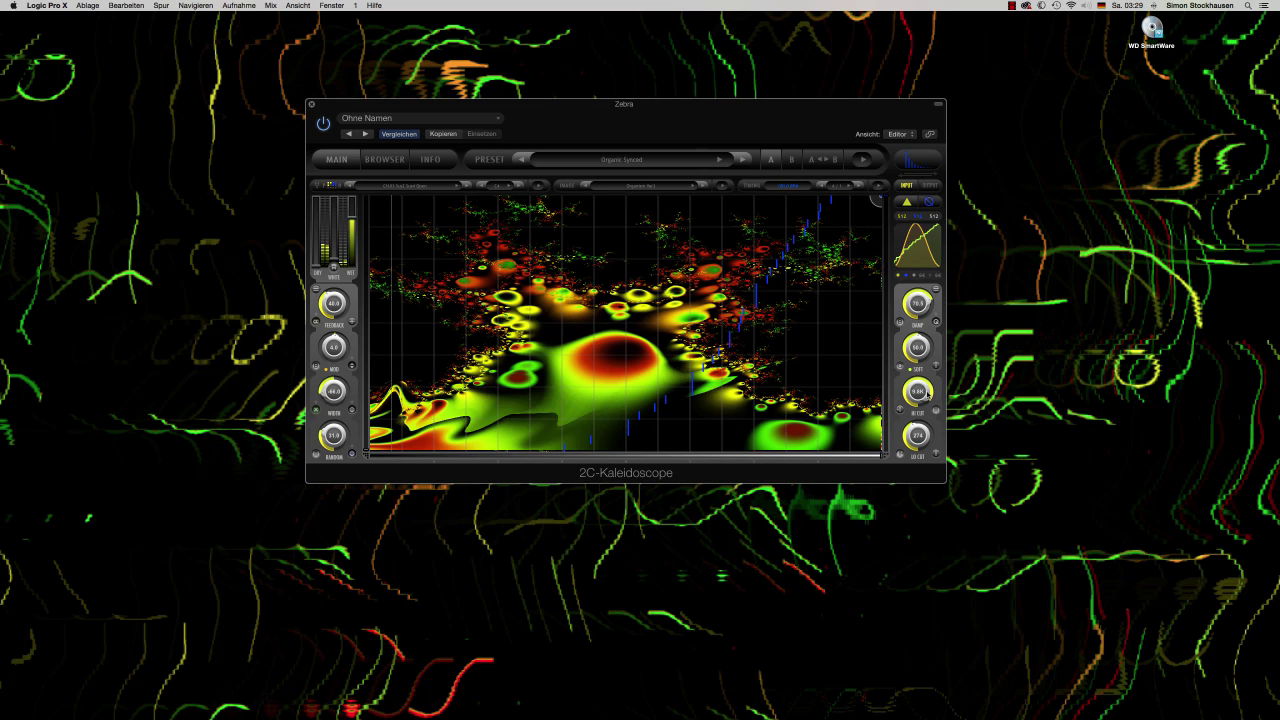
Sweep Hi Cut down to about 1.4 kHz and raise it back up to 33 kHz.
mouse_move(917, 406)
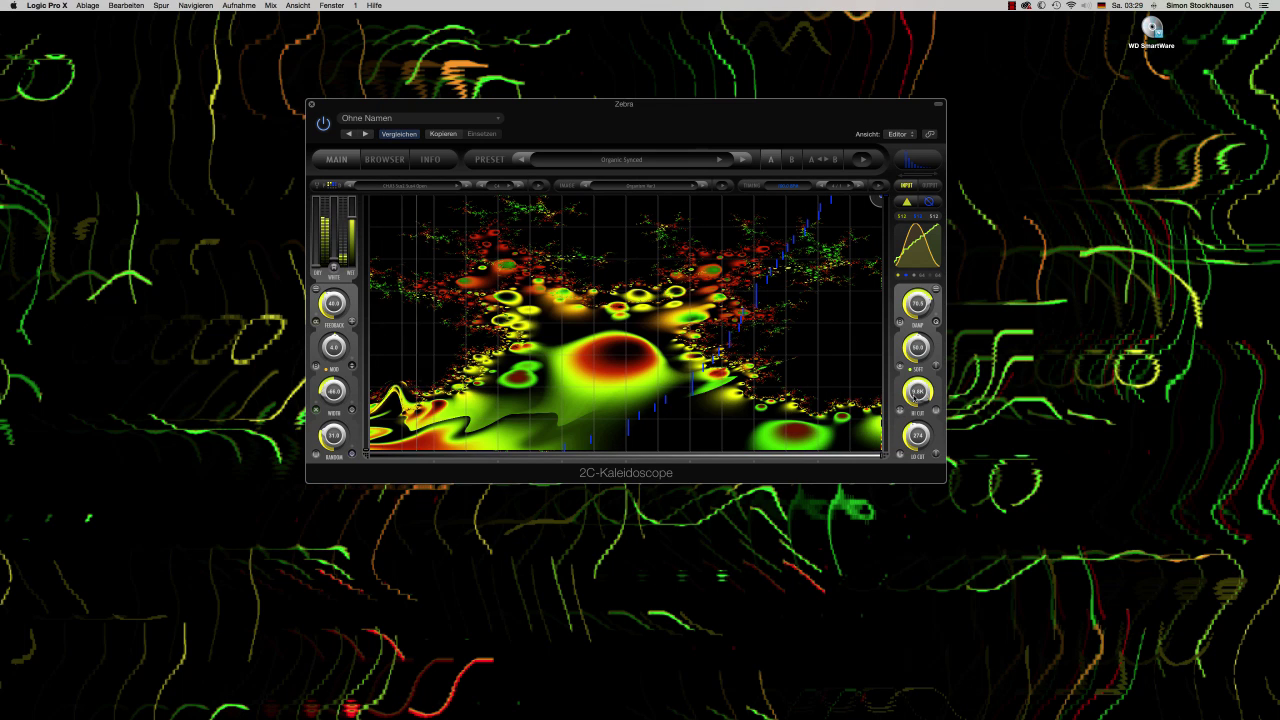
scroll(912, 413, down, 5)
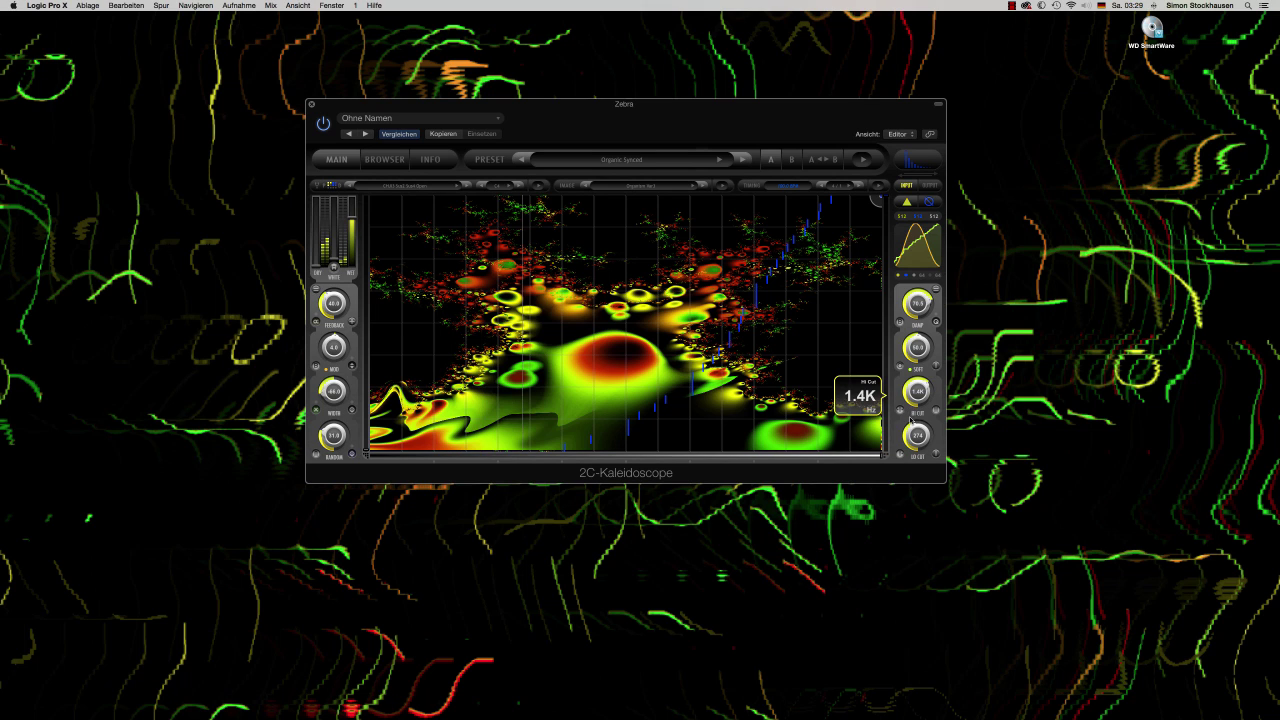
scroll(911, 423, down, 5)
scroll(914, 402, up, 8)
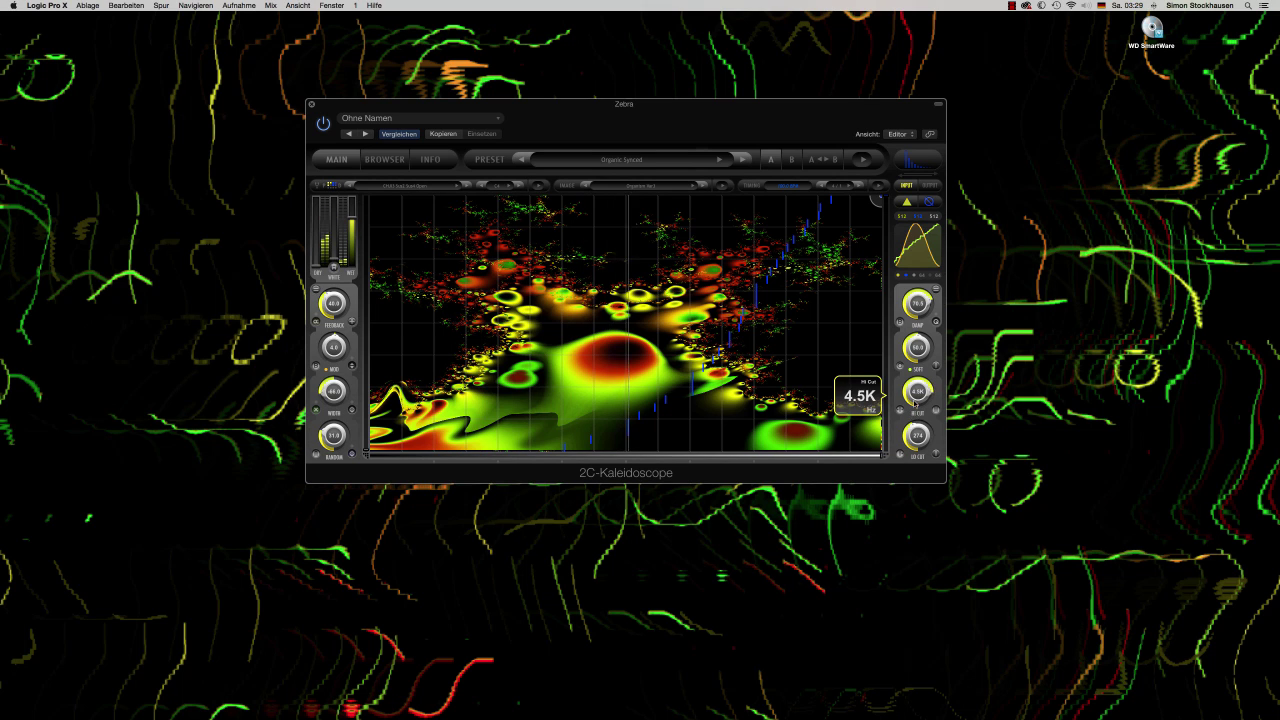
scroll(914, 400, up, 5)
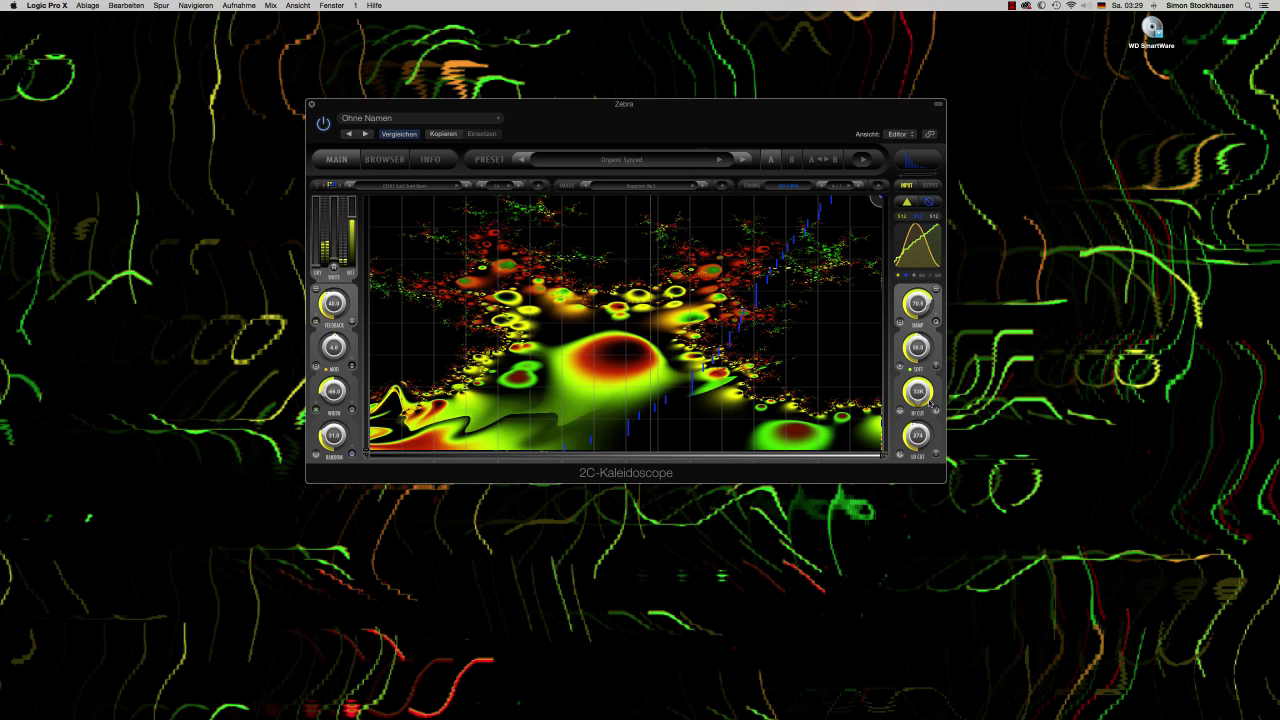
Sweep Lo Cut up and back down to 15 Hz, turning Damp off along the way.
drag(917, 423, 924, 360)
click(900, 321)
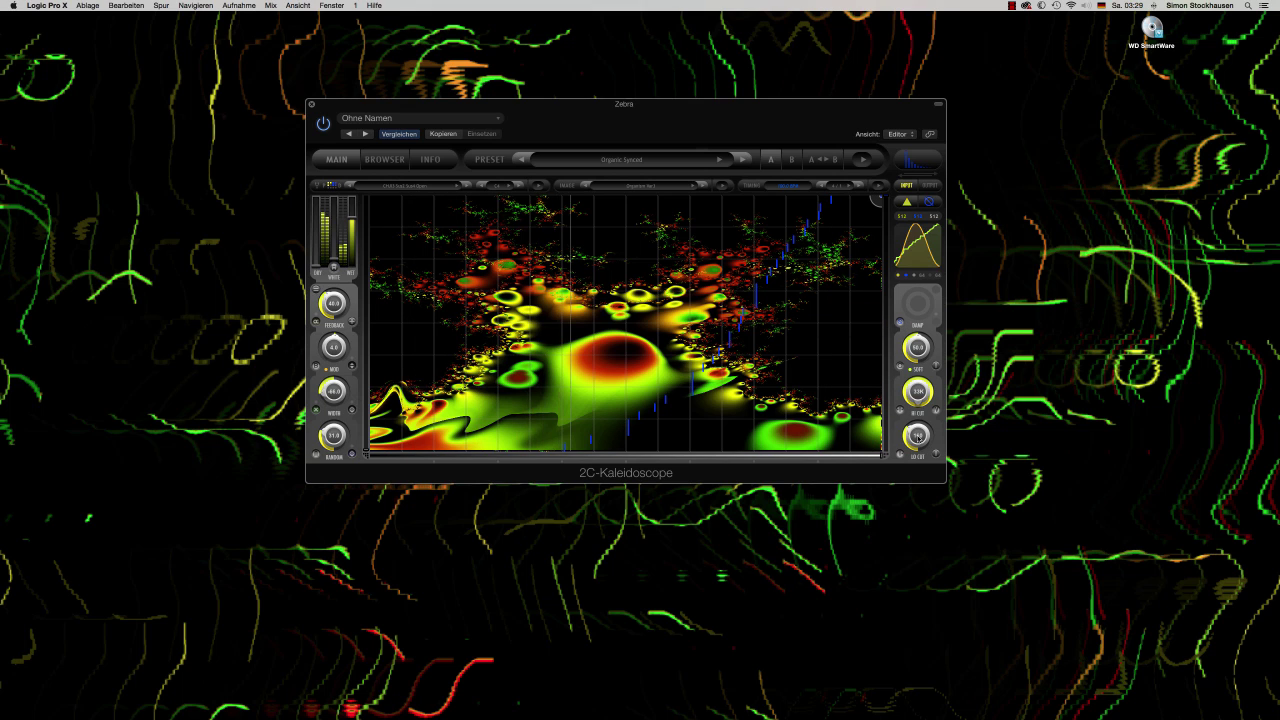
drag(917, 441, 909, 461)
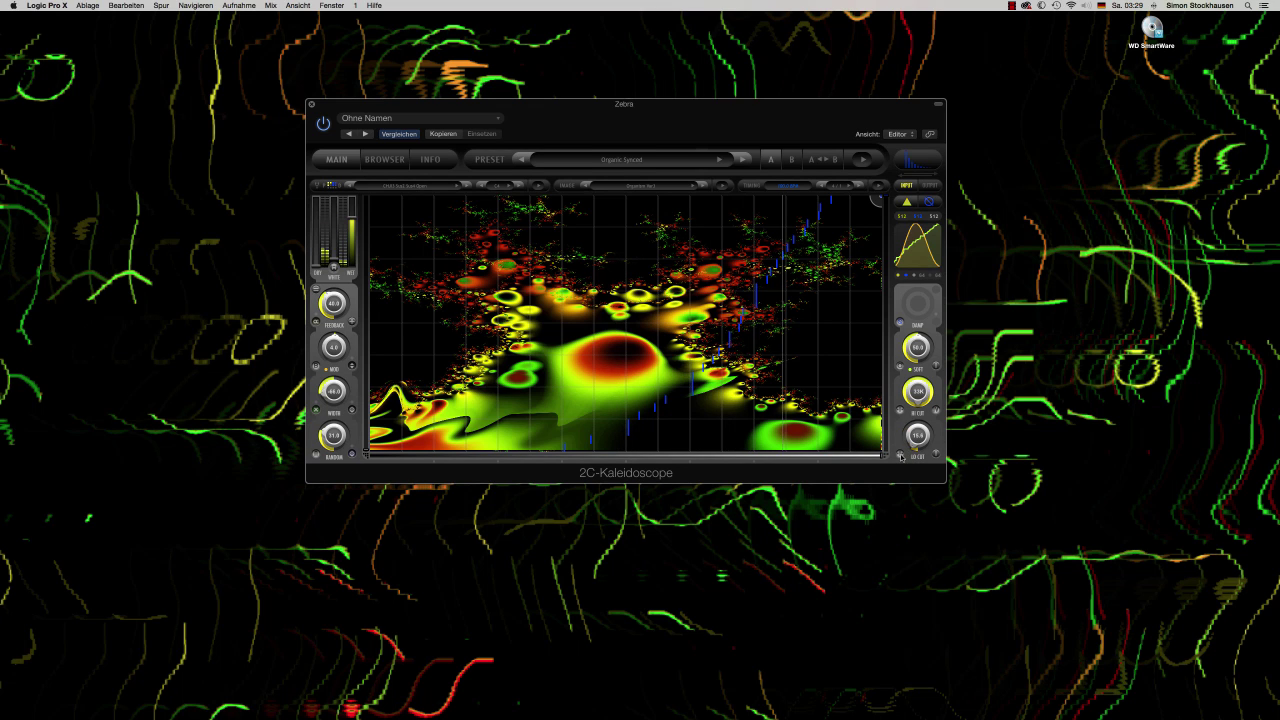
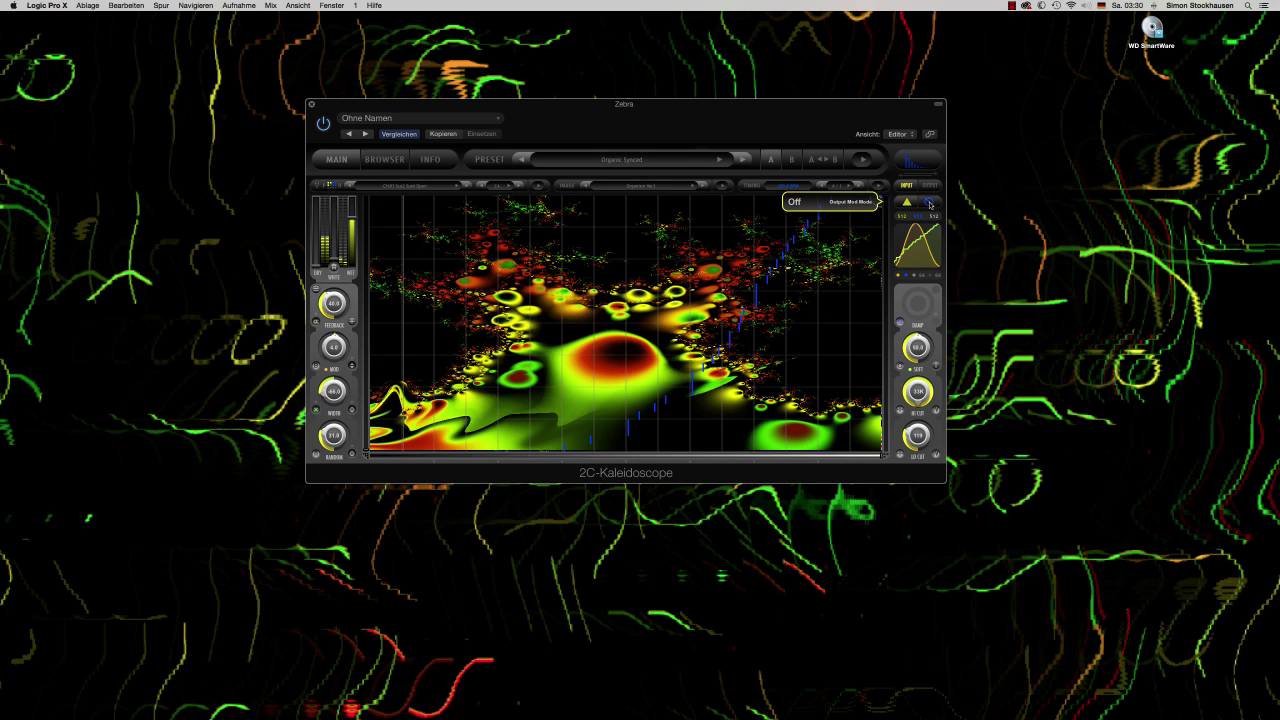
Turn on the Output Mod Mode and show the output image map.
click(929, 203)
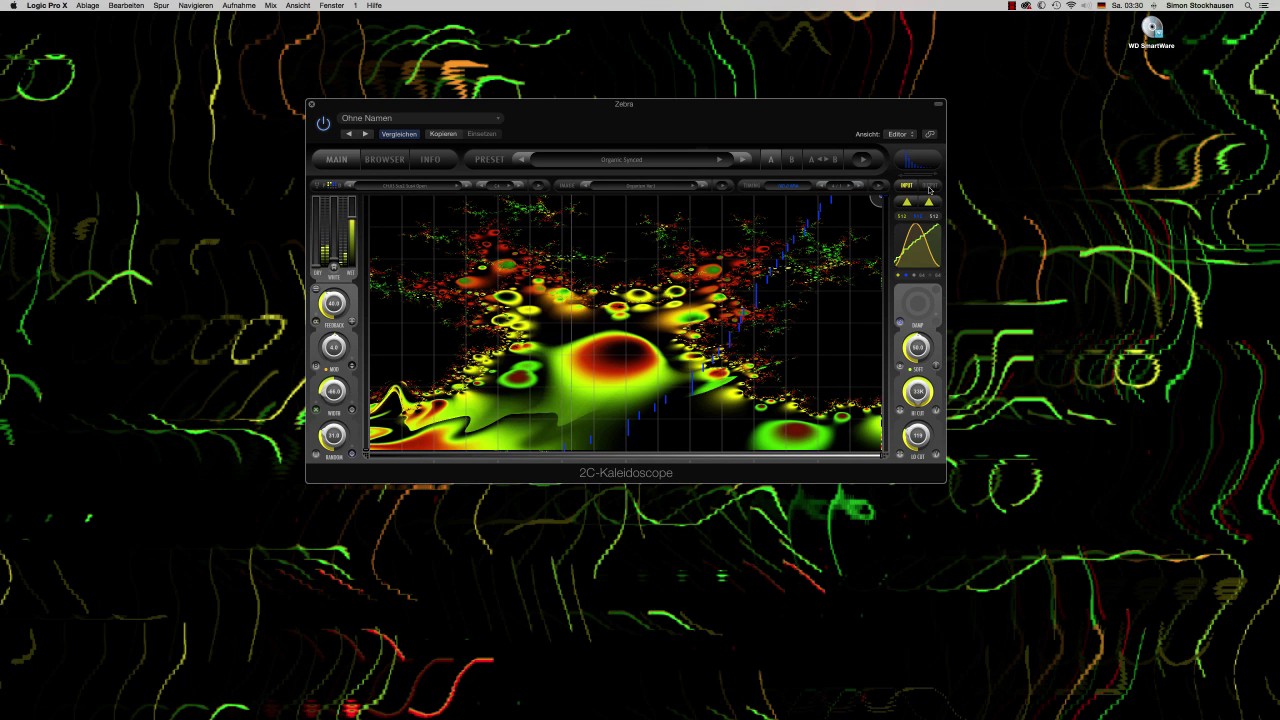
click(930, 186)
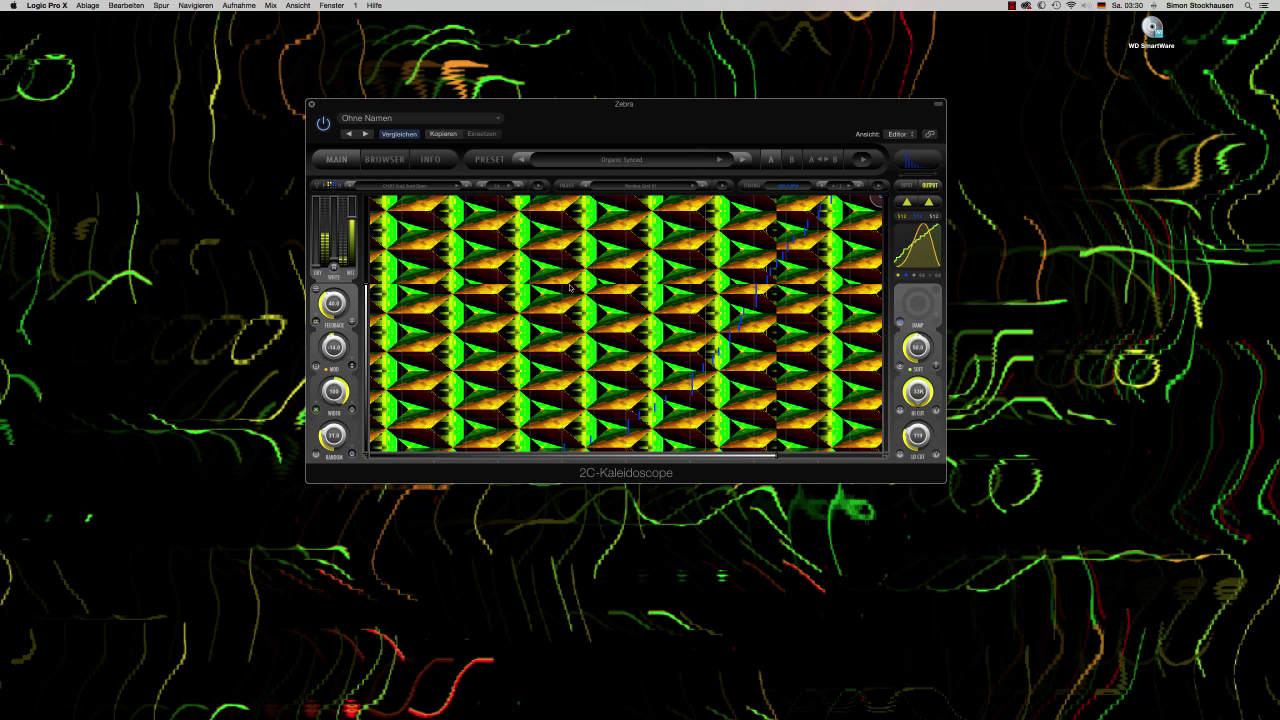
Raise Feedback to 67.5% and the output Mod amount to 100%.
mouse_move(352, 405)
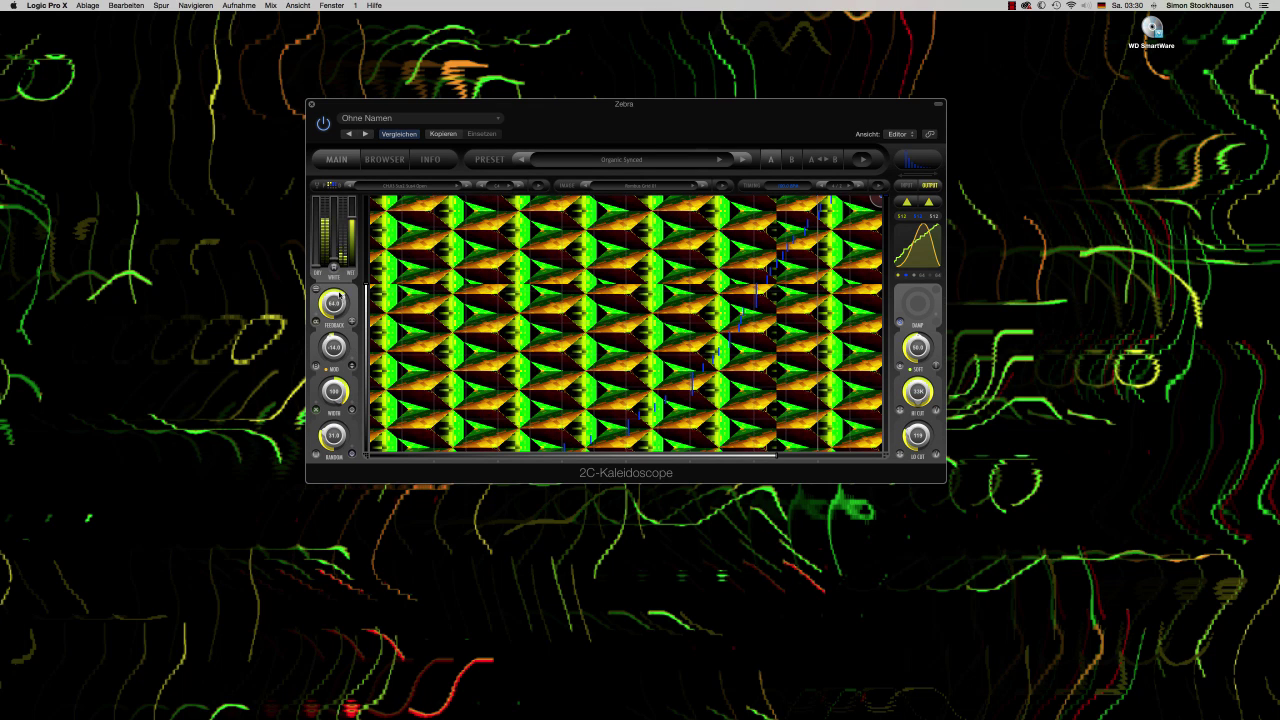
drag(339, 294, 333, 265)
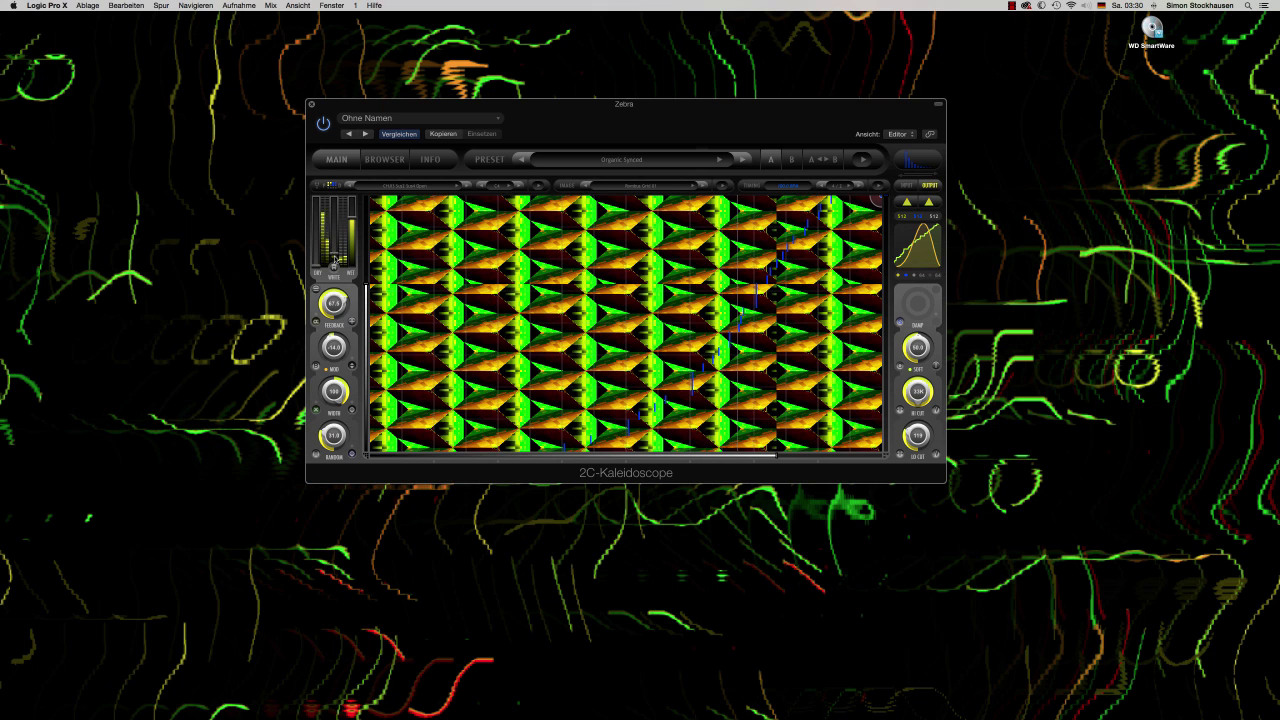
drag(338, 355, 353, 285)
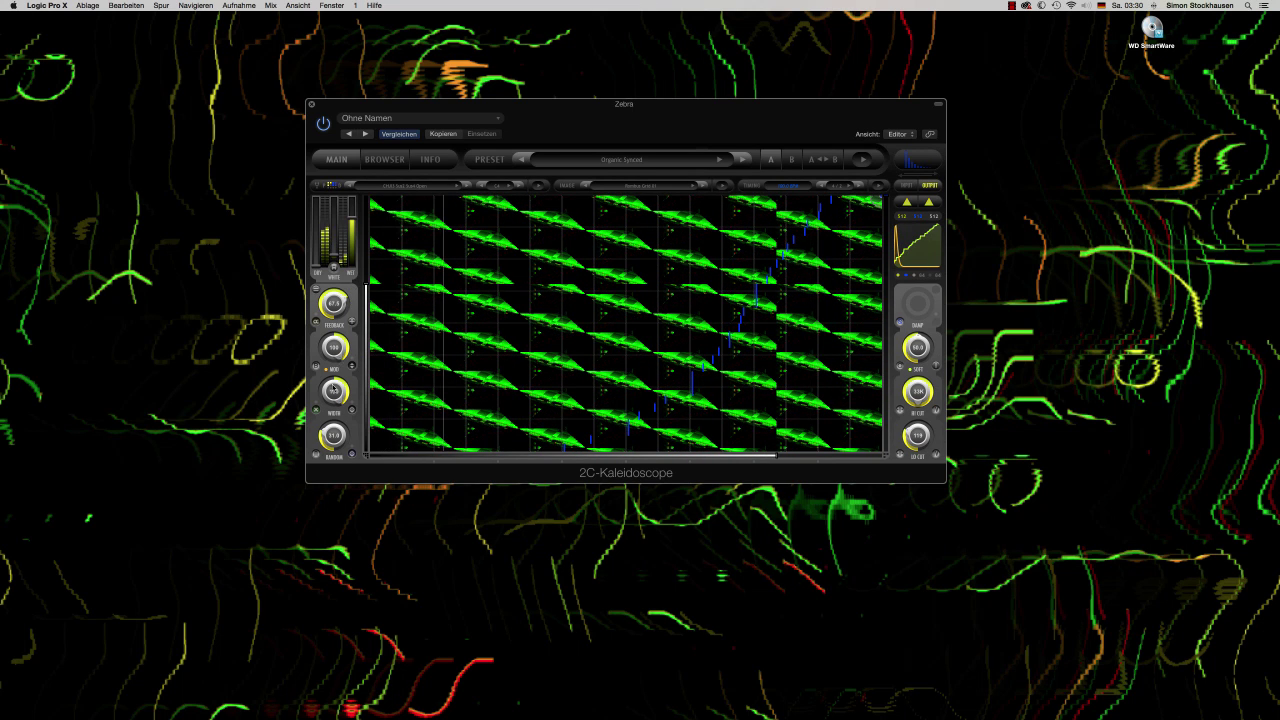
Adjust Width and lower Feedback to 30%.
mouse_move(334, 390)
mouse_down()
mouse_move(336, 378)
mouse_move(333, 446)
mouse_move(334, 354)
mouse_move(334, 394)
mouse_up()
mouse_move(334, 302)
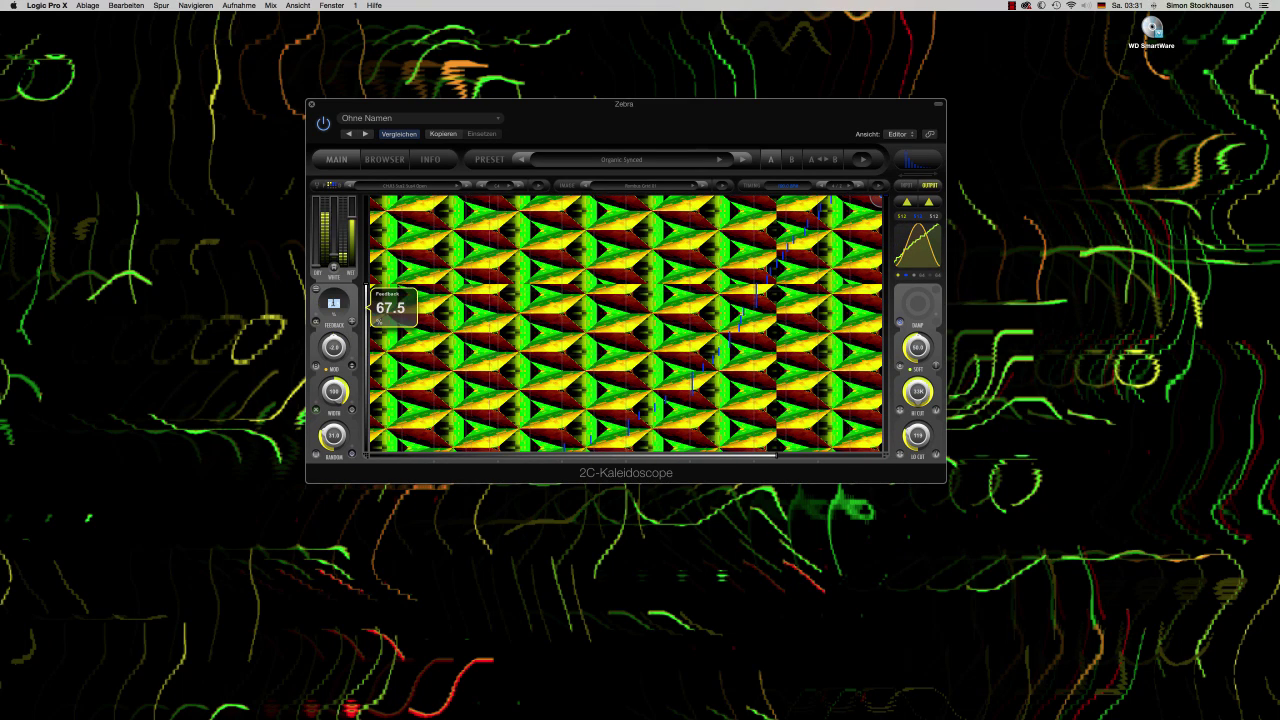
drag(334, 302, 334, 316)
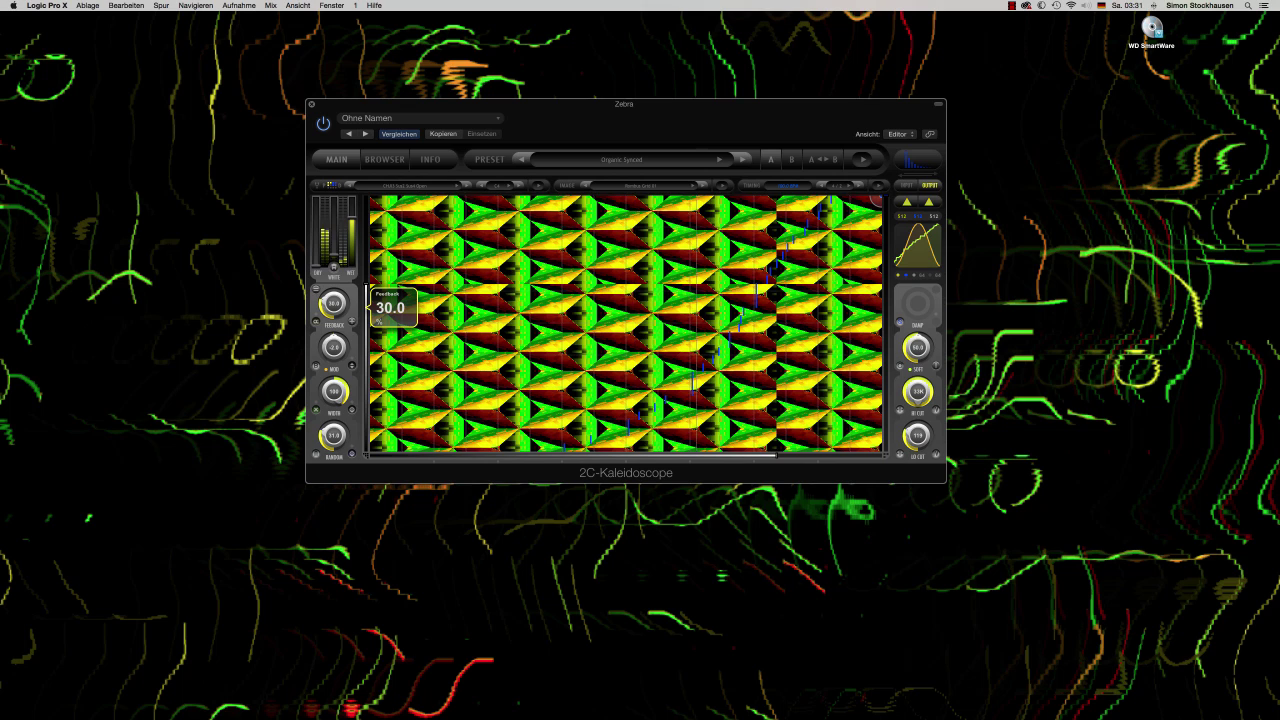